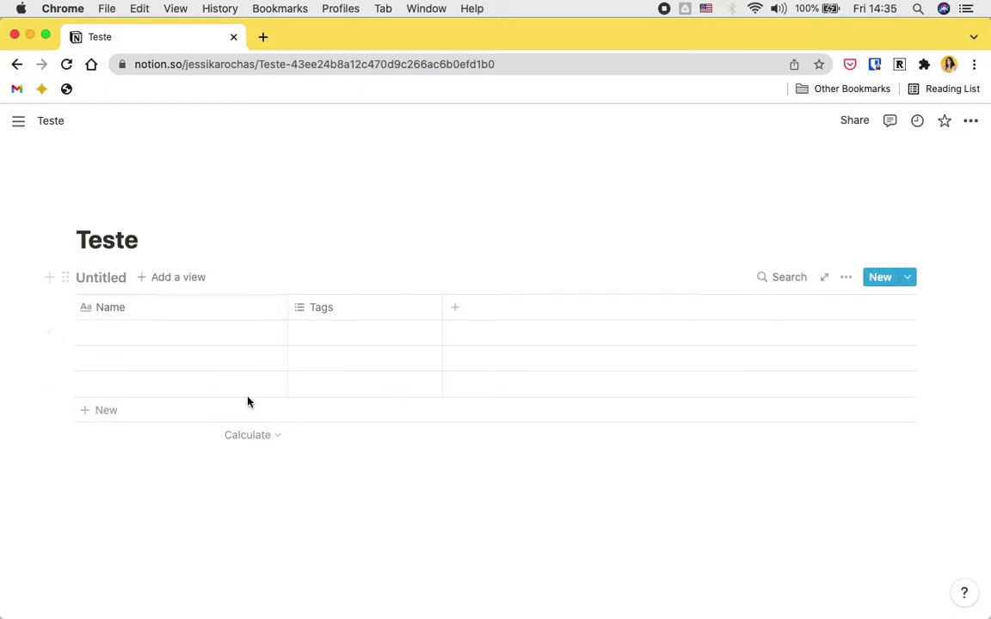
- Insert a second inline table database below the existing table on the Teste page
click(177, 503)
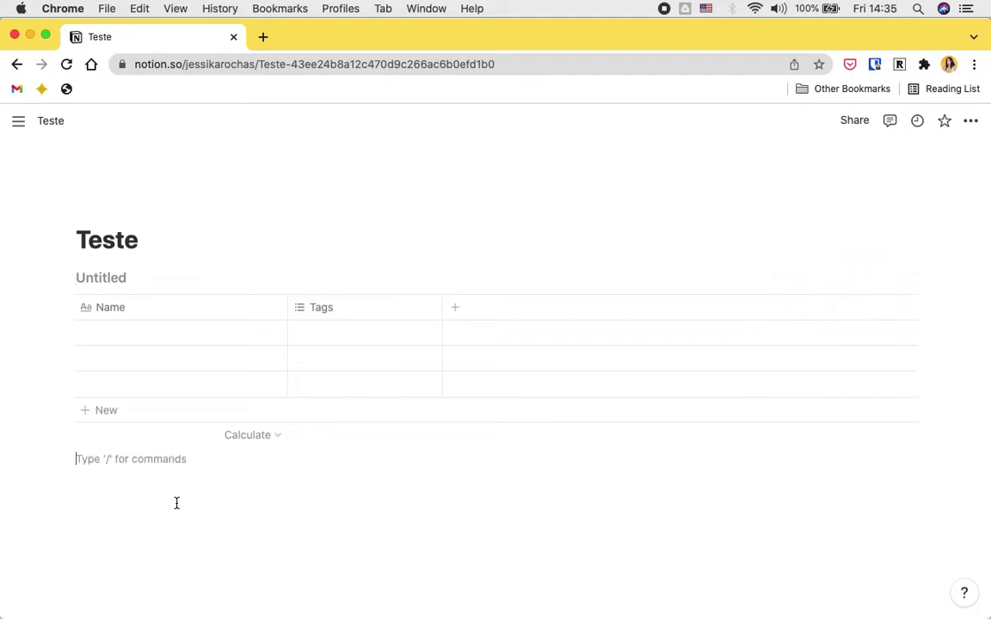
text(/table)
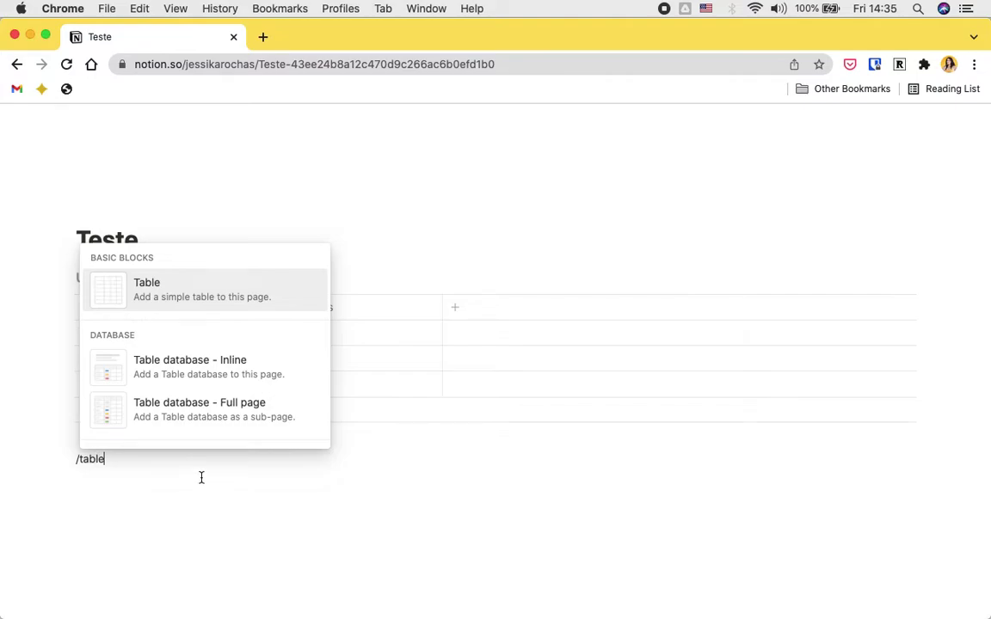
click(210, 370)
- Title the upper table "Tabela 1" and the lower table "Tabela 2"
click(114, 277)
text(Tabela 1)
click(111, 465)
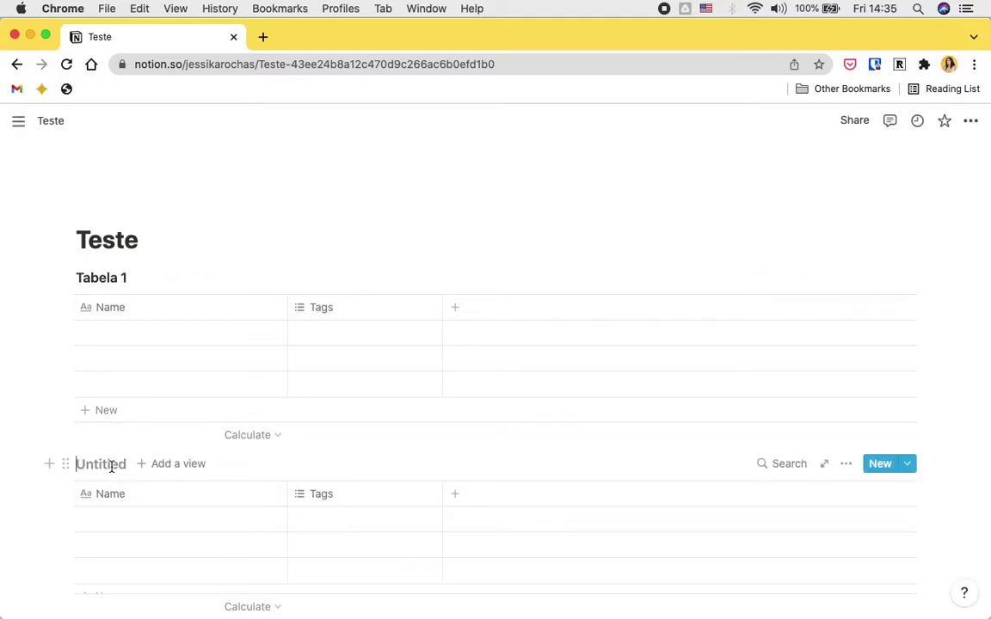
text(Tabela 2)
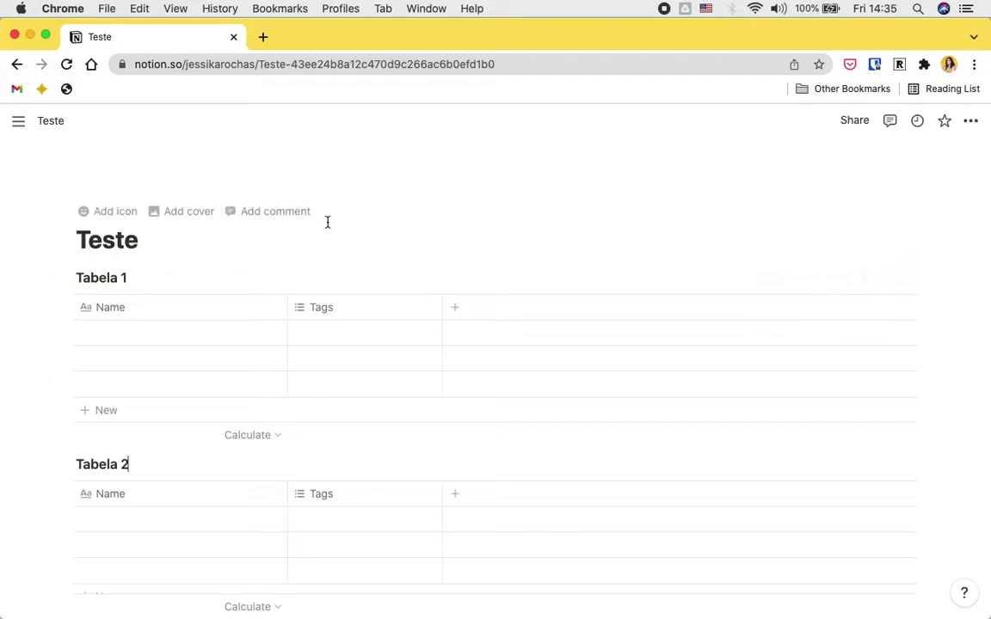
- Make room under the page title and write the line "Tabela 1 - Calculo e Visualização"
click(168, 239)
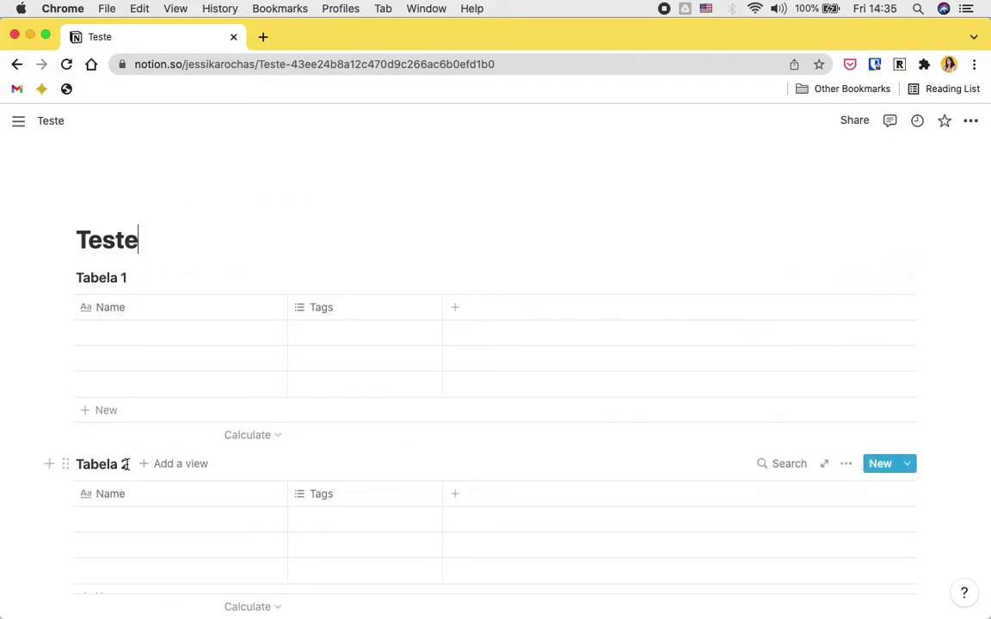
key(Return)
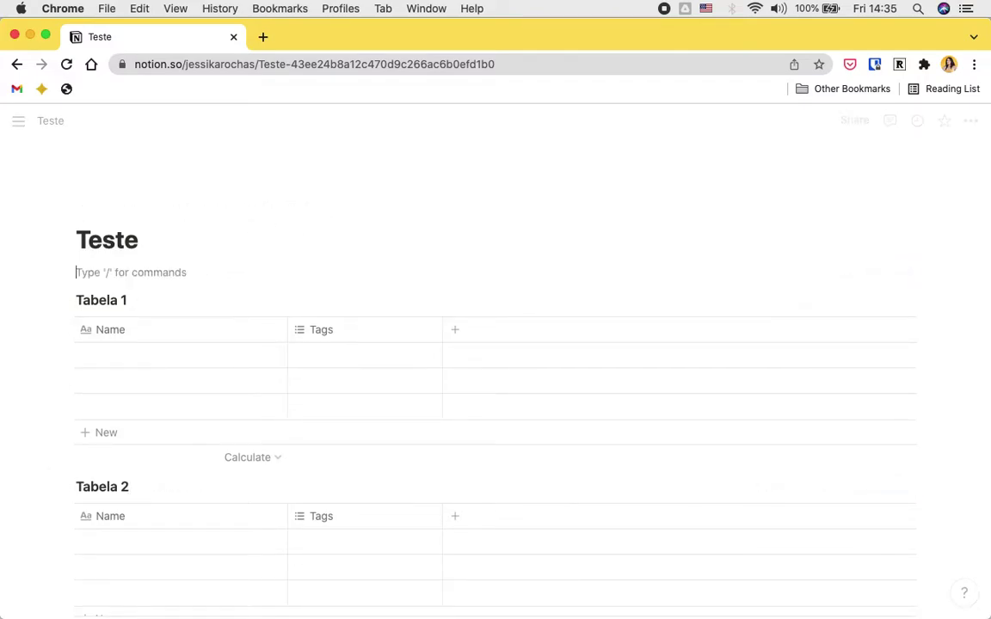
key(Return)
key(Up)
text(Tab)
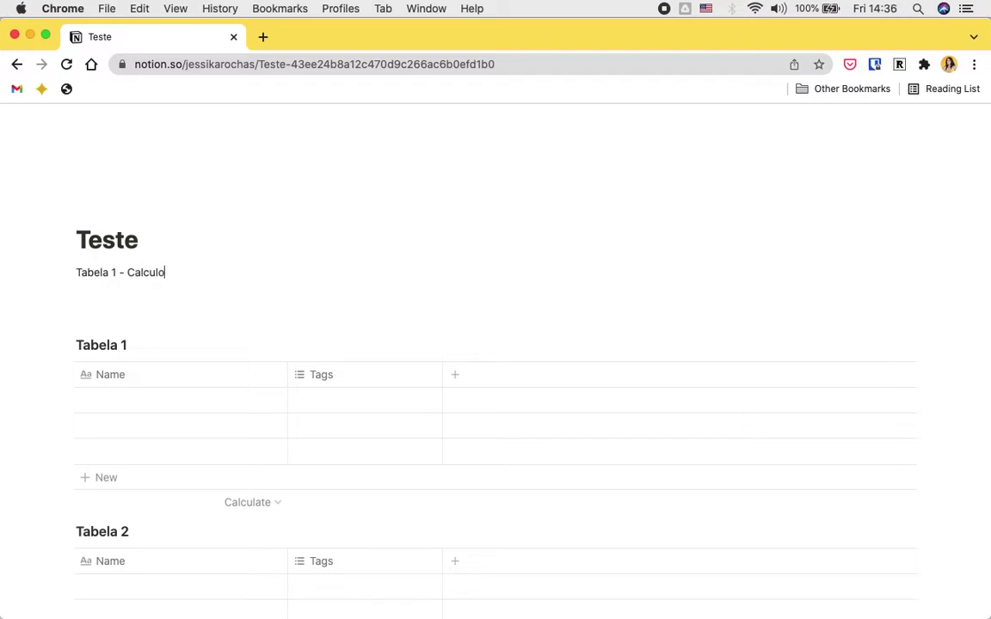
text(sualização)
- Add a second line below it reading "Tabela 2 - Dados/Info"
key(Return)
text(Tabela 2 - Dados)
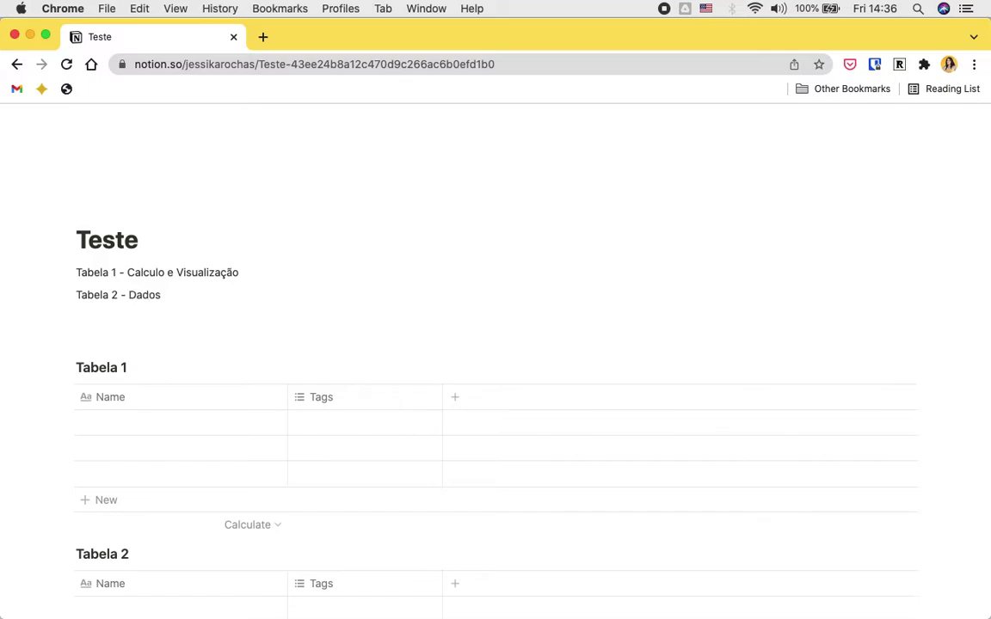
text(/c)
key(BackSpace)
text(Info)
- Remove one of the blank lines between the text and Tabela 1
scroll(210, 337, down, 3)
click(114, 206)
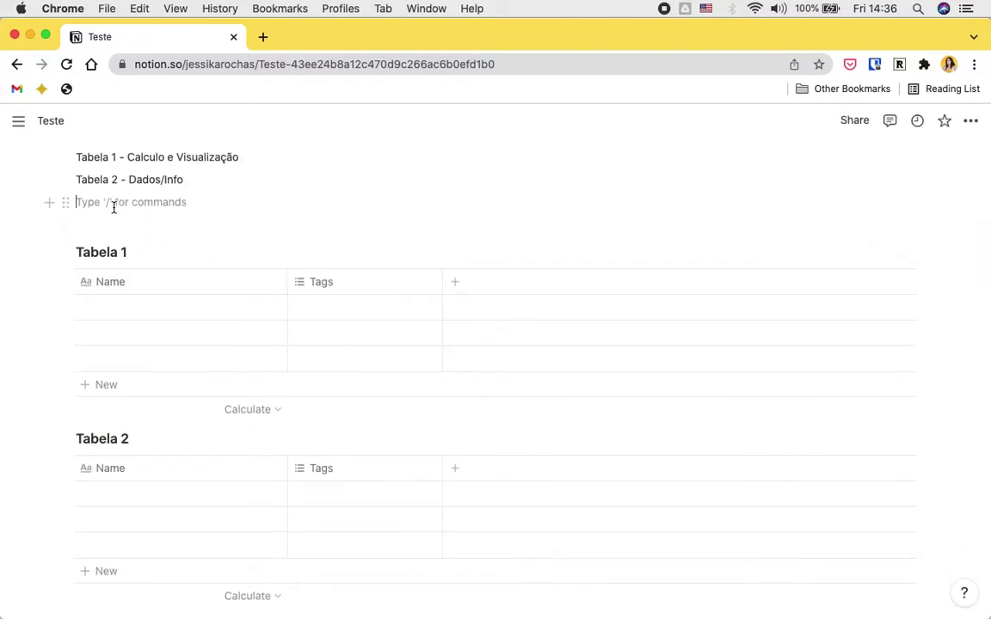
key(Delete)
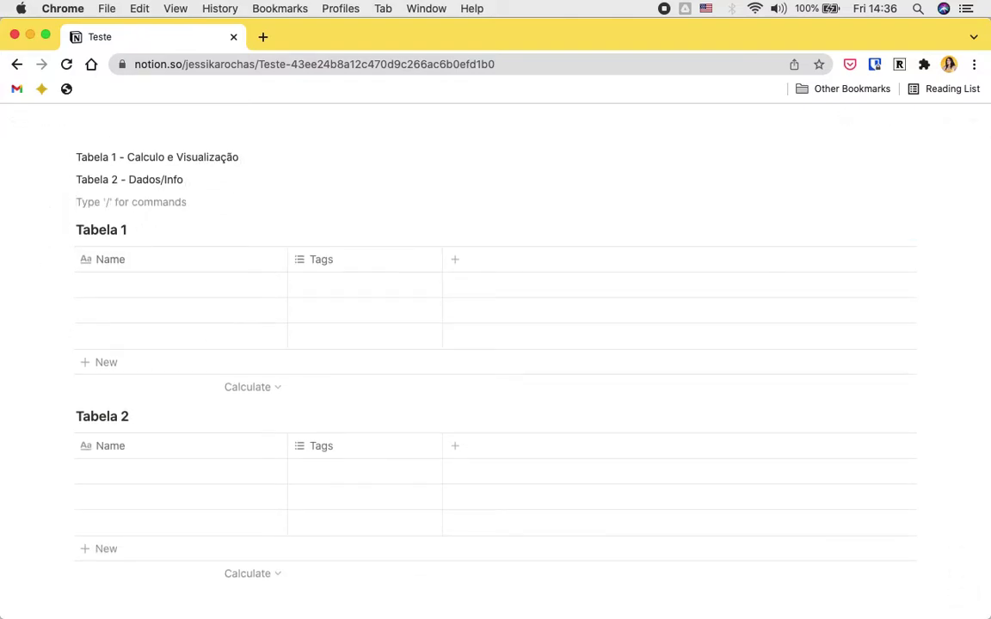
- Name the three rows of Tabela 2 "Dia 1", "Dia 2" and "Dia 3"
click(141, 471)
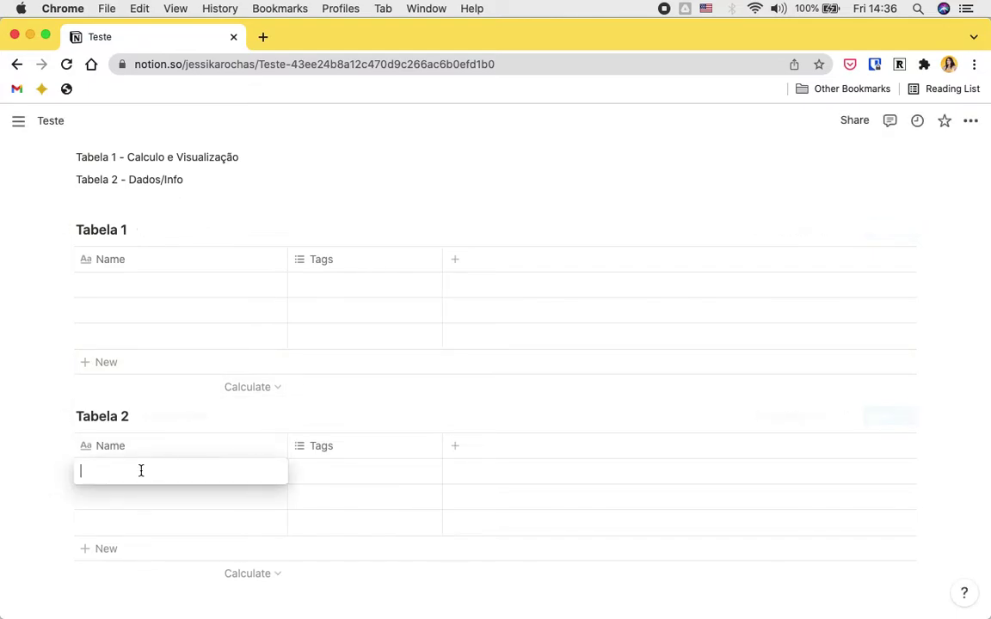
text(C)
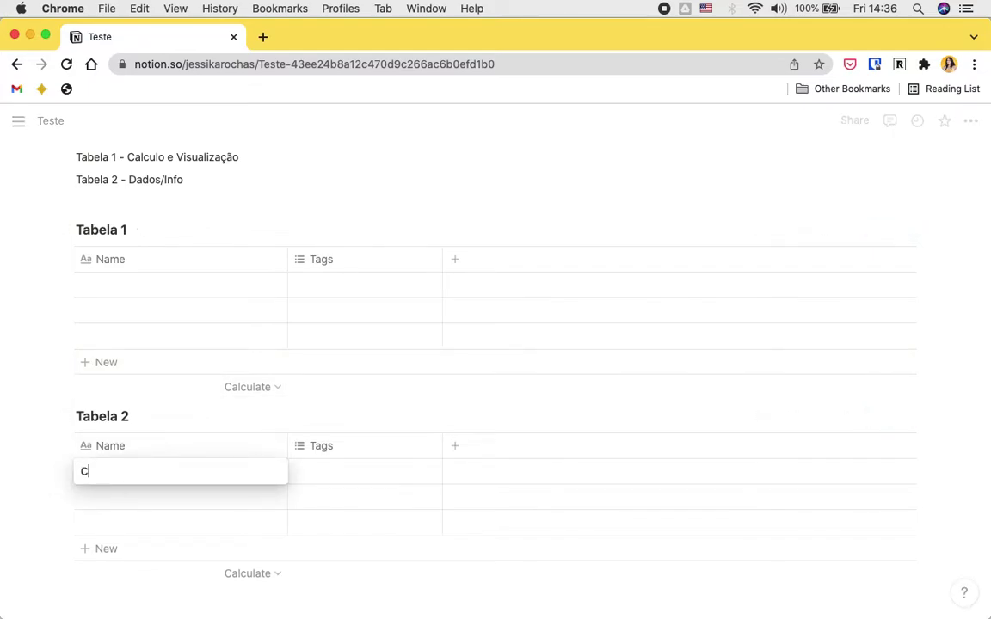
text(ia )
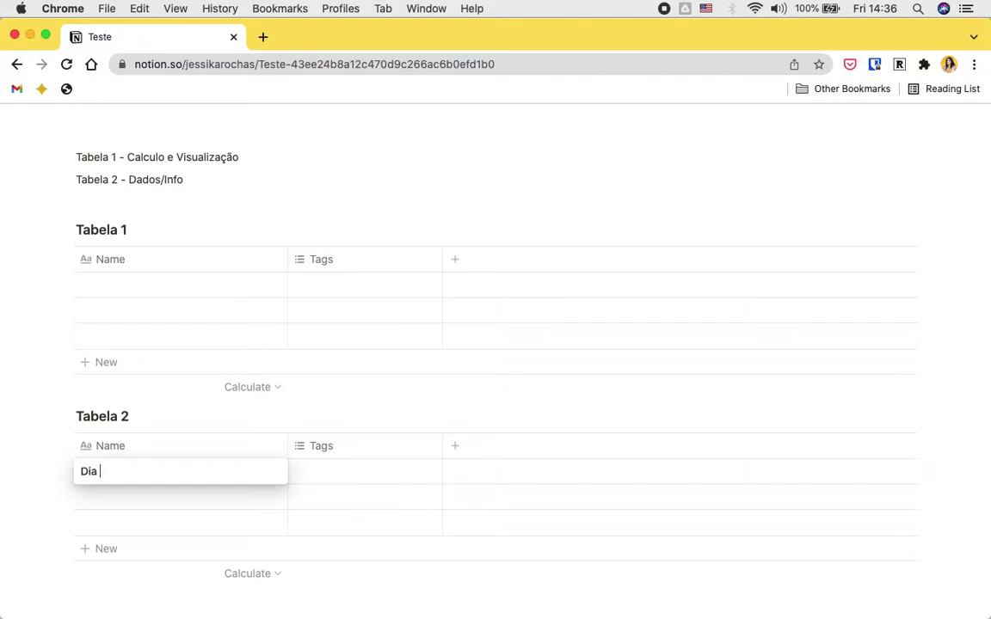
text(1)
key(Return)
text(Dia 2)
key(Return)
text(Dia)
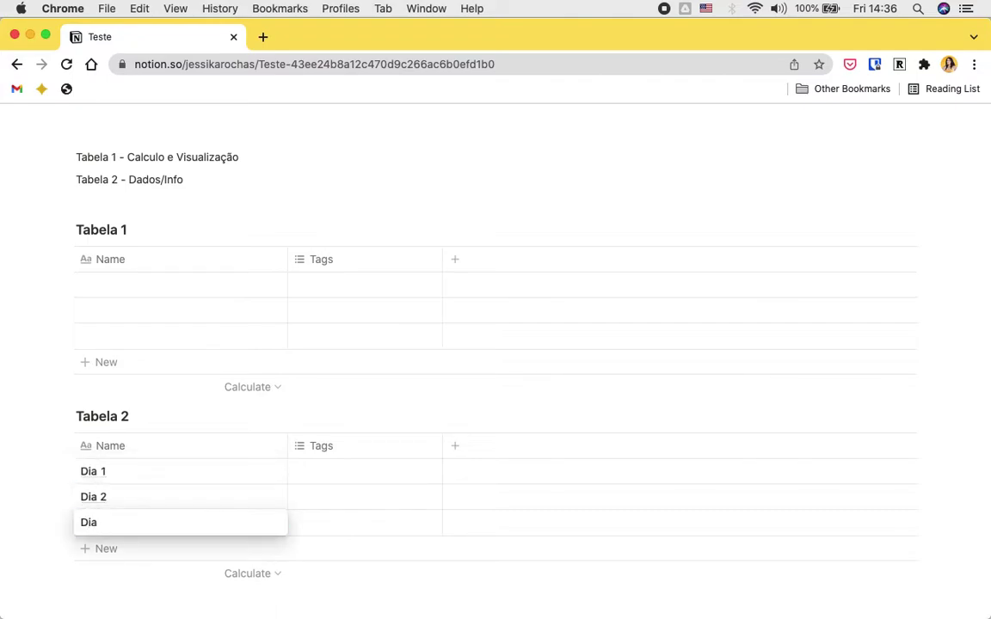
key(Tab)
key(Up)
key(Up)
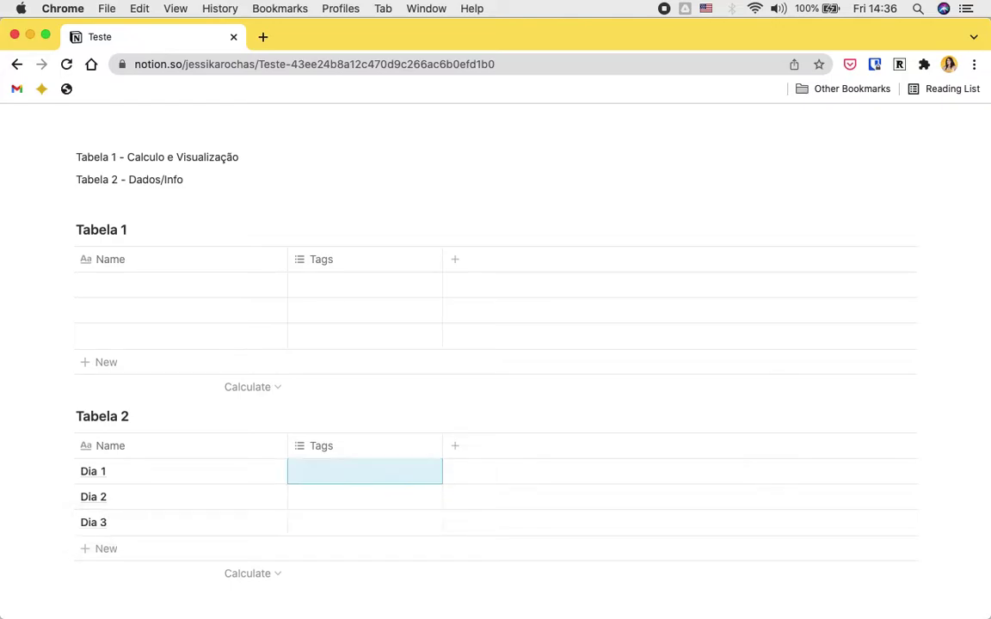
- Narrow the Name column of Tabela 2 and change its Tags property to the Number type
drag(287, 445, 150, 438)
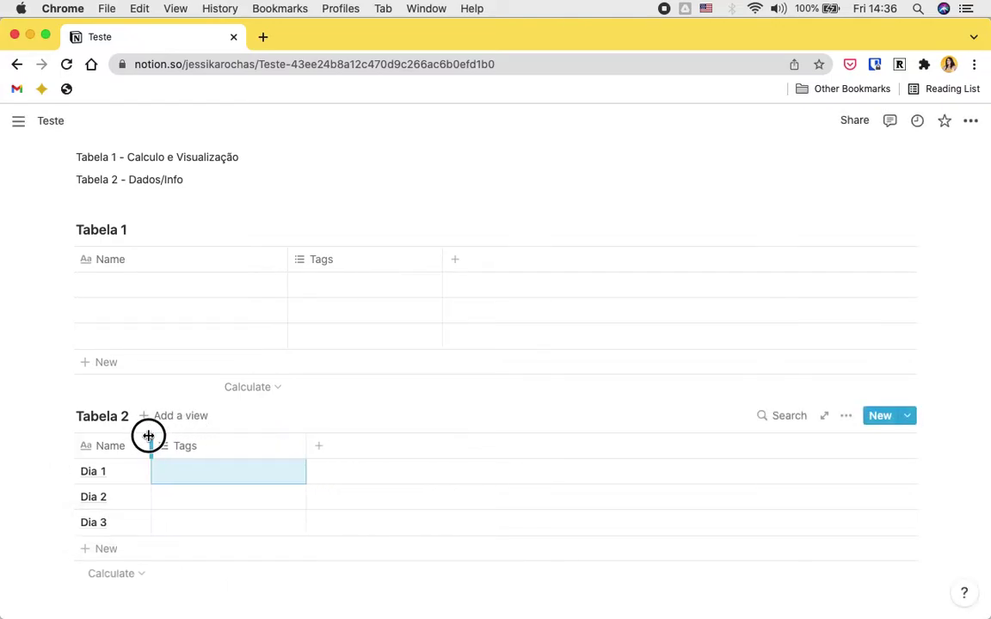
click(259, 449)
mouse_move(246, 217)
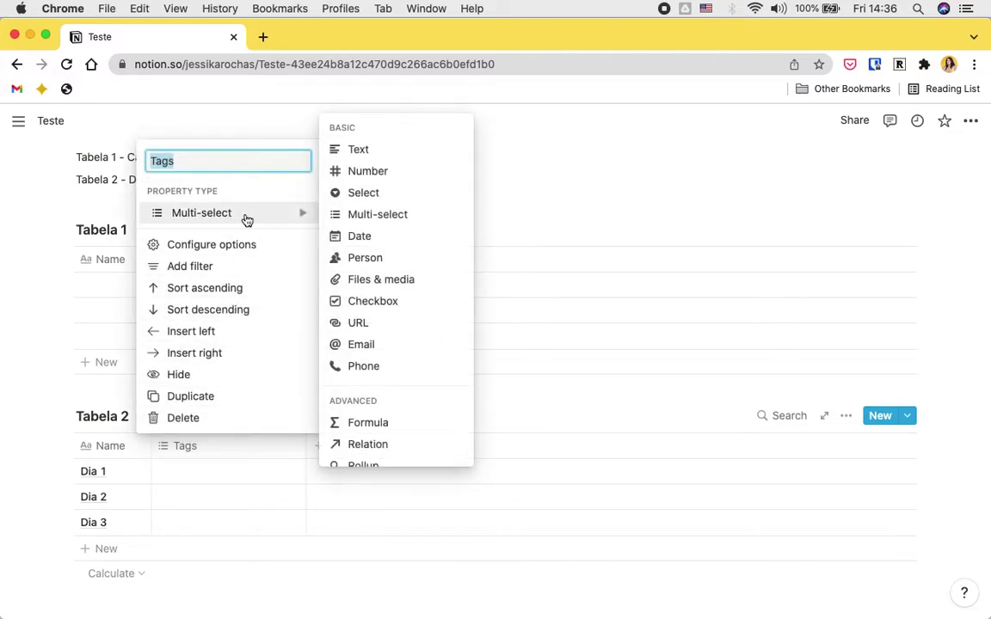
click(351, 173)
- Rename the Tags property of Tabela 2 to "agua" and narrow its column
click(221, 457)
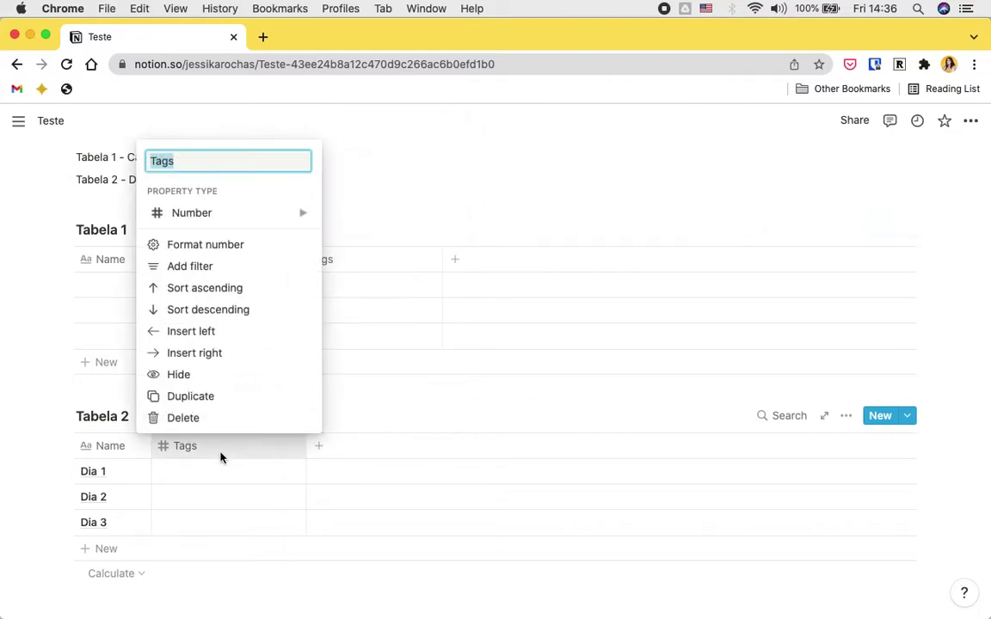
text(Wa)
key(BackSpace)
text(ag)
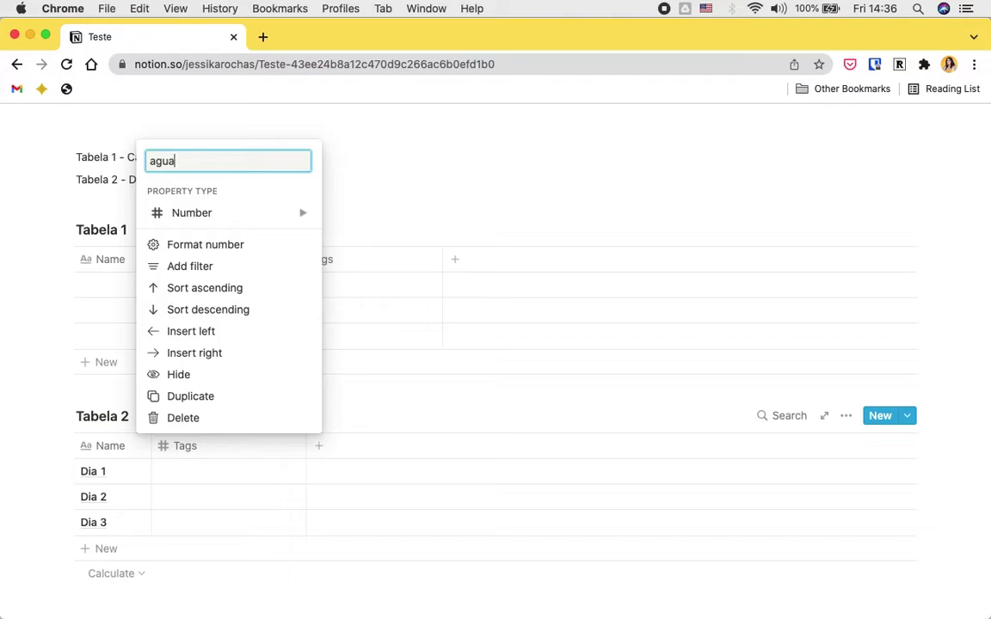
text(ua)
key(Return)
drag(307, 447, 202, 445)
- Enter the agua values 4, 5 and 2 for Dia 1, Dia 2 and Dia 3
click(193, 475)
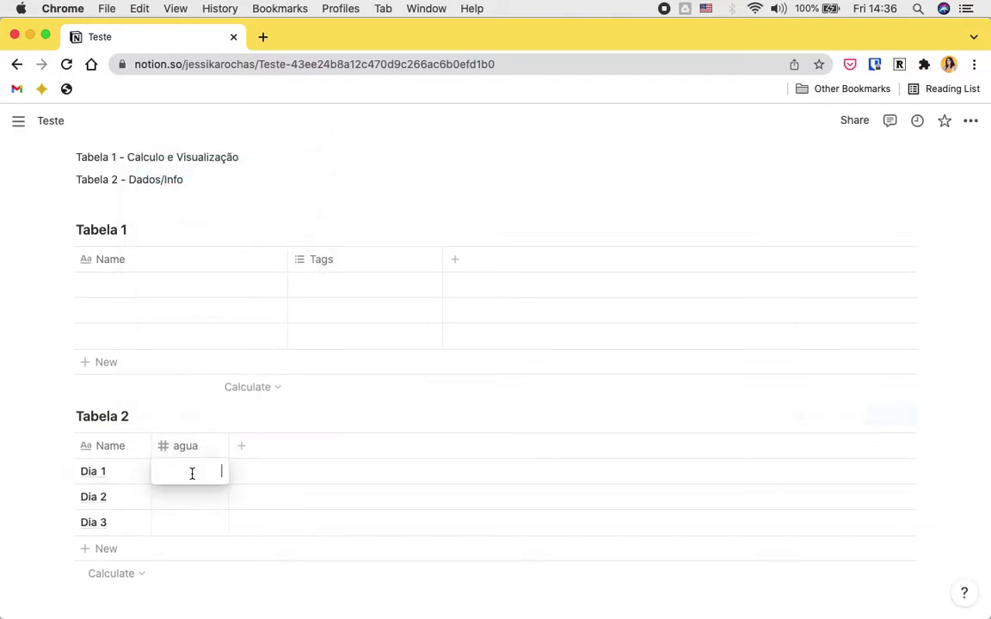
text(4)
key(Return)
text(5)
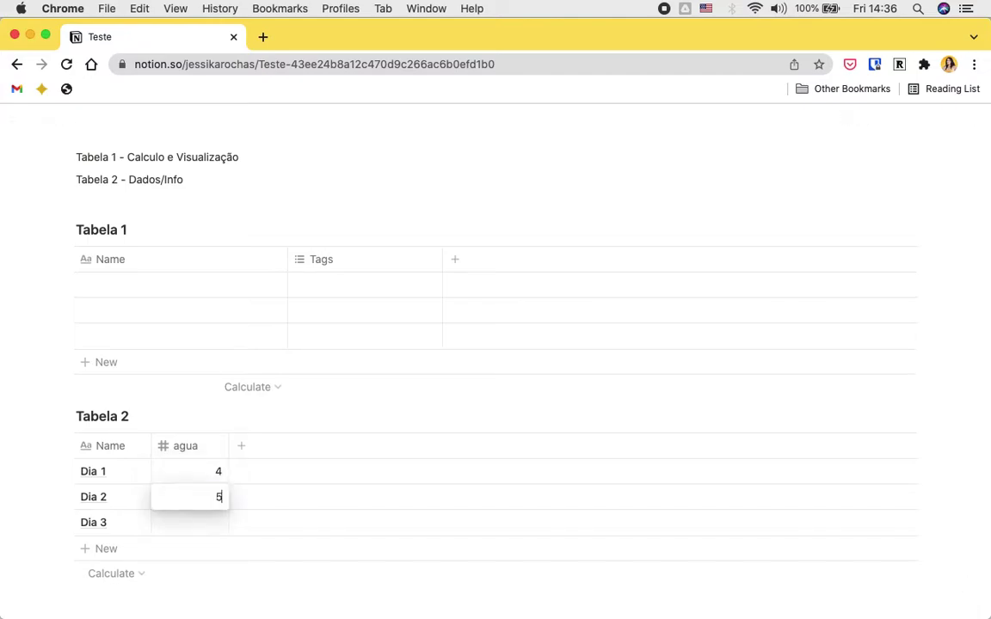
key(Return)
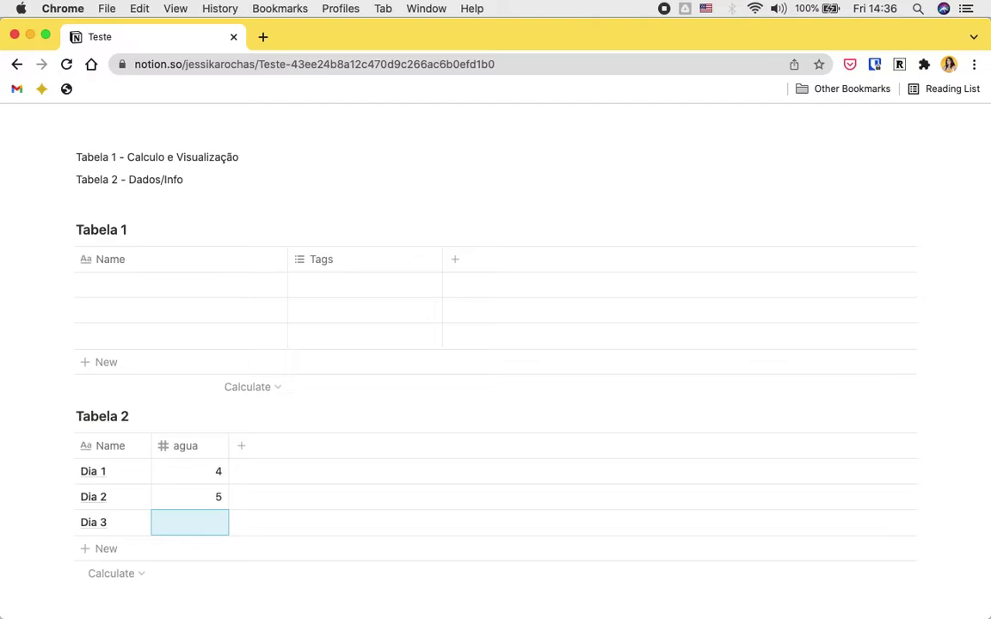
text(2)
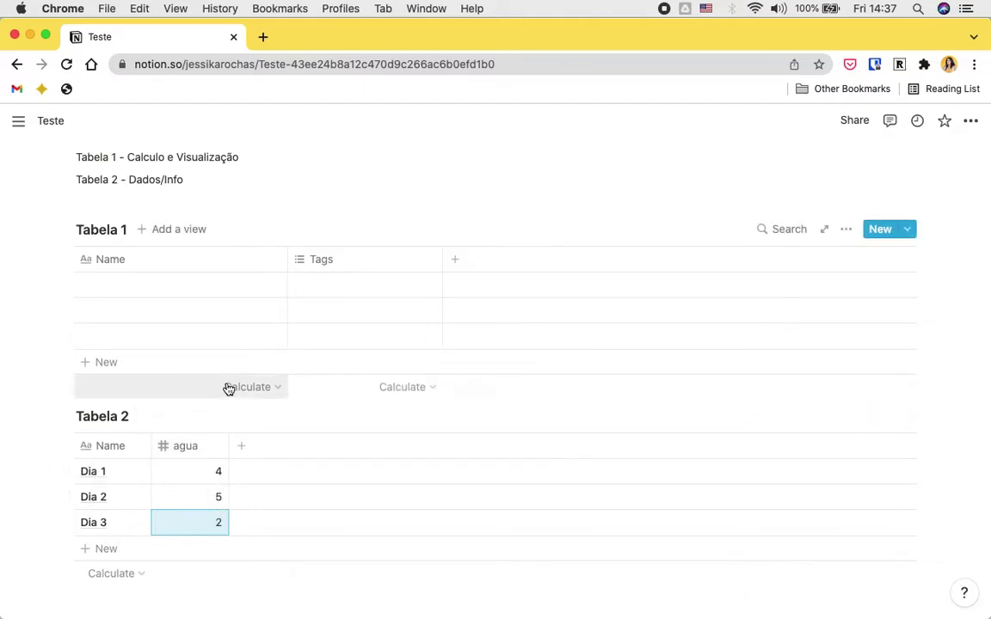
- Add a new property named "mes" to Tabela 2 after the agua column
click(247, 450)
text(q)
key(BackSpace)
text(mes)
key(Return)
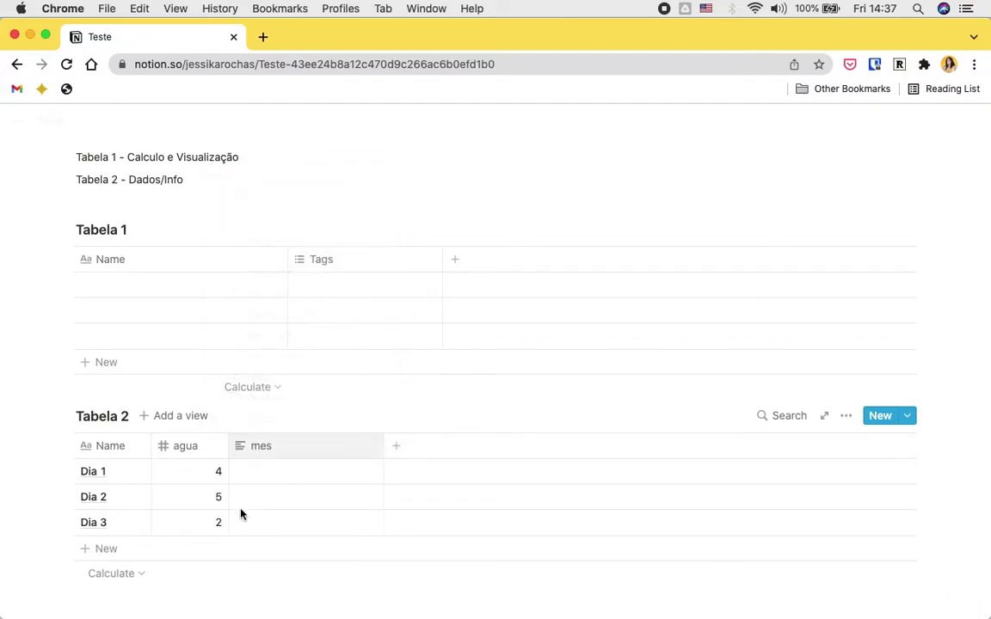
- Change the mes property to the Formula type and narrow its column
click(266, 457)
mouse_move(352, 234)
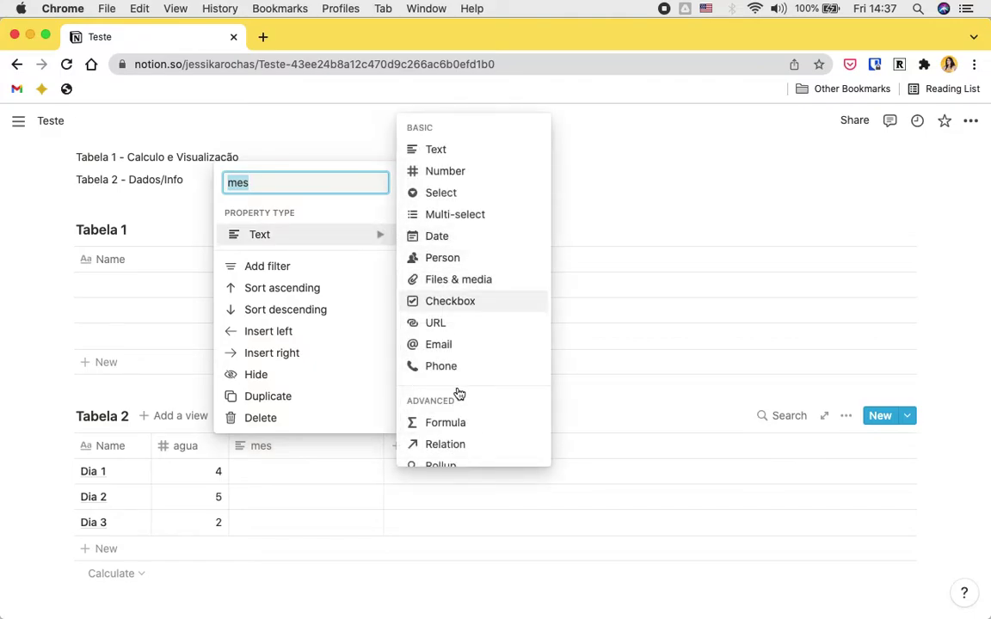
click(465, 423)
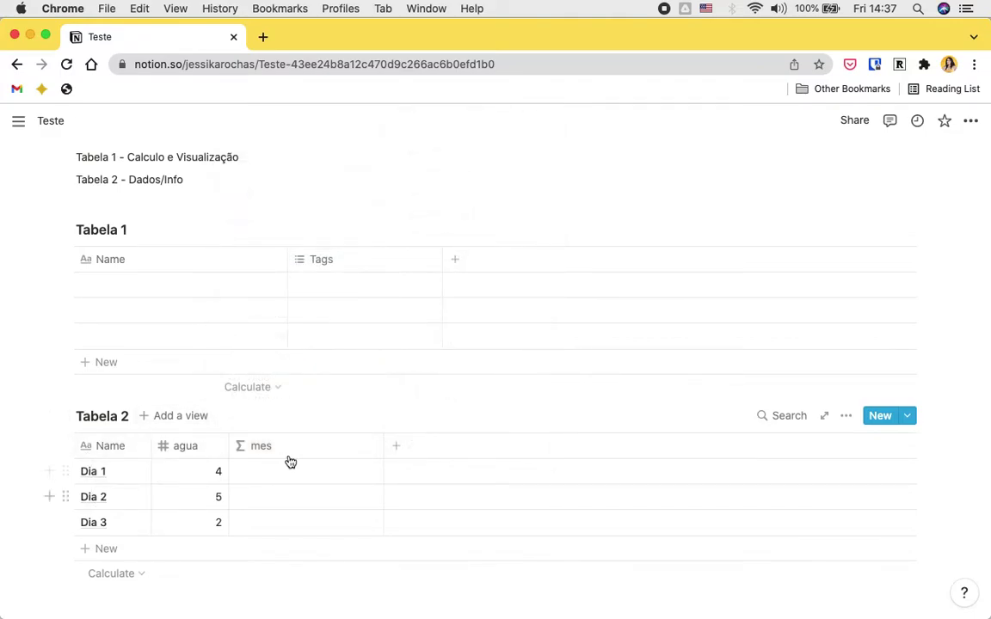
drag(384, 446, 297, 469)
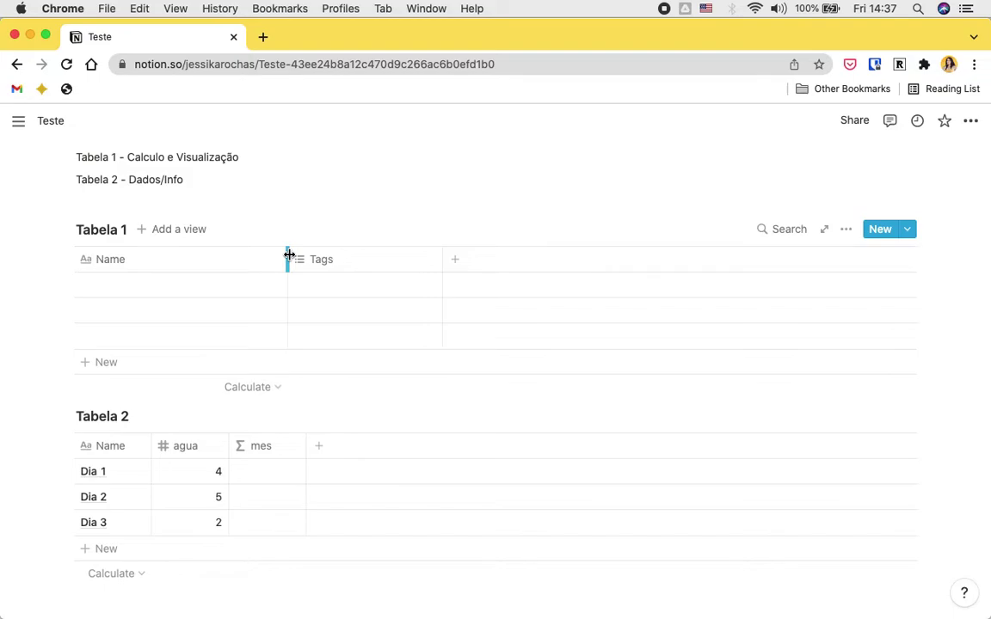
- Narrow the Name column of Tabela 1 and enter the person's first name in its first row
drag(289, 256, 228, 258)
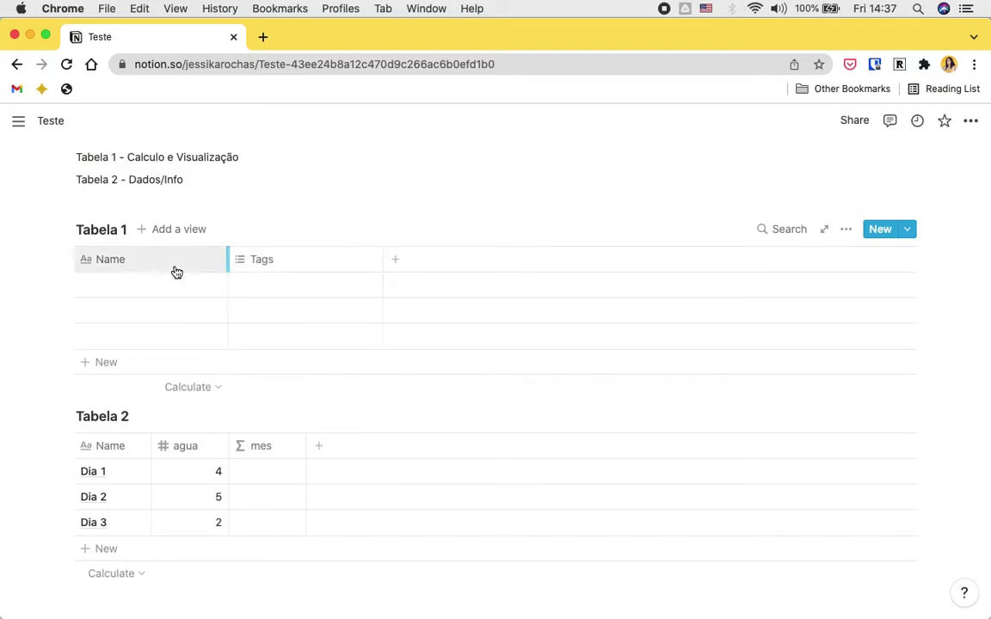
click(127, 288)
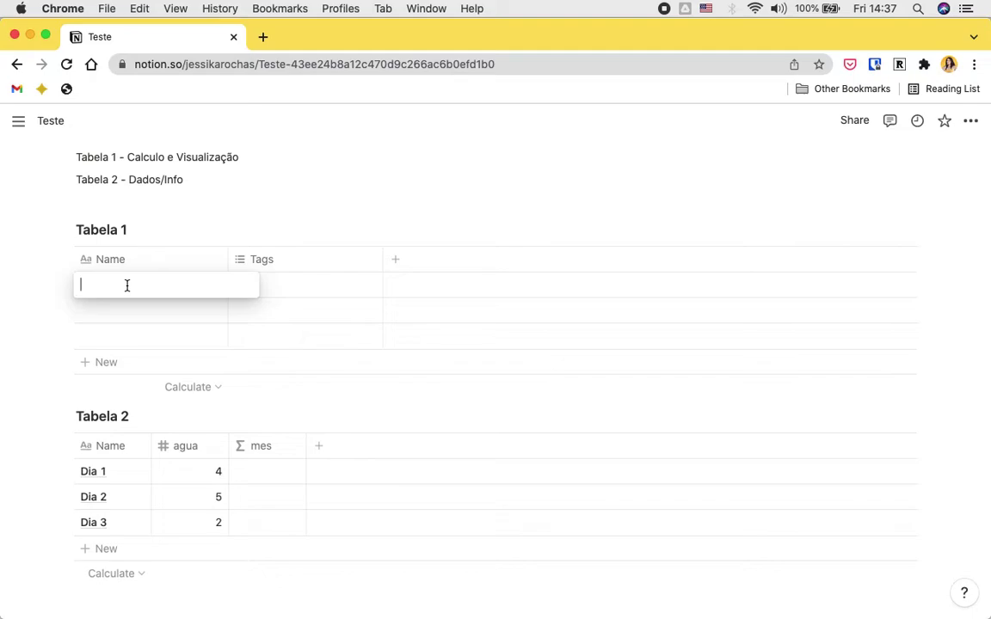
text(Jessika)
key(Return)
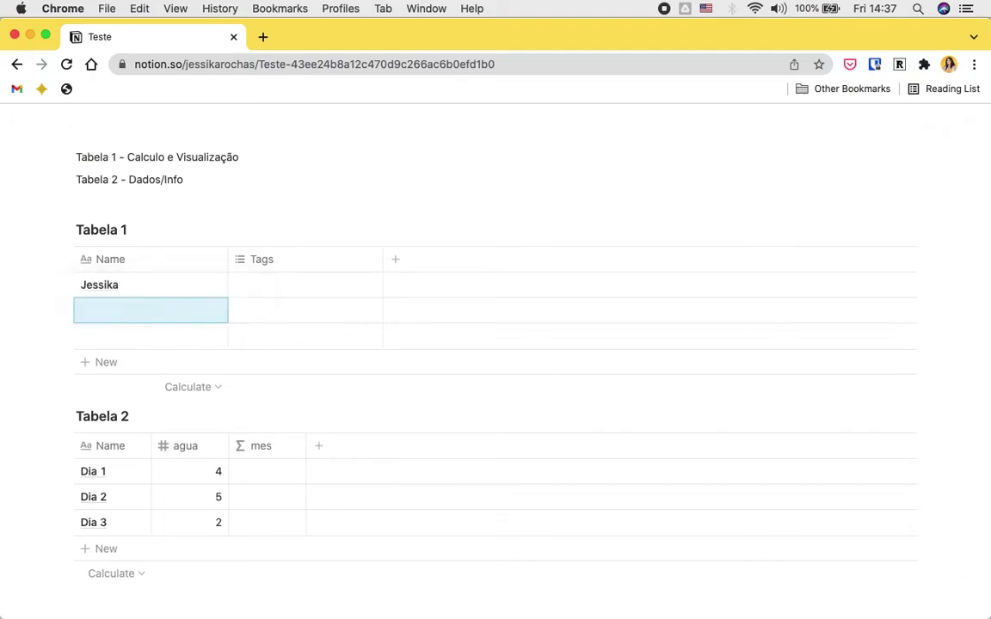
- Delete the two empty rows from Tabela 1
click(65, 310)
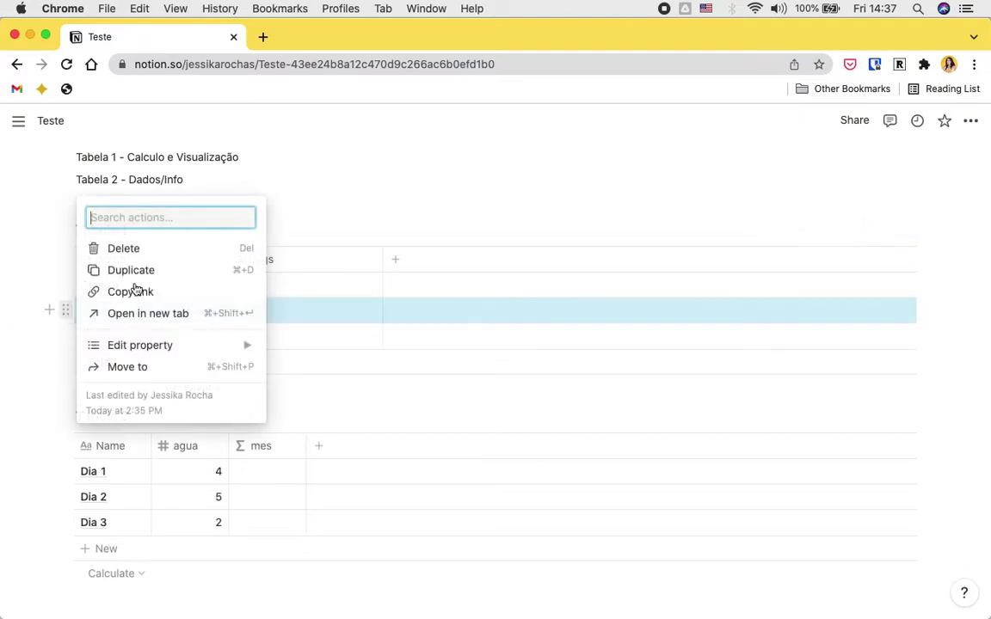
click(141, 251)
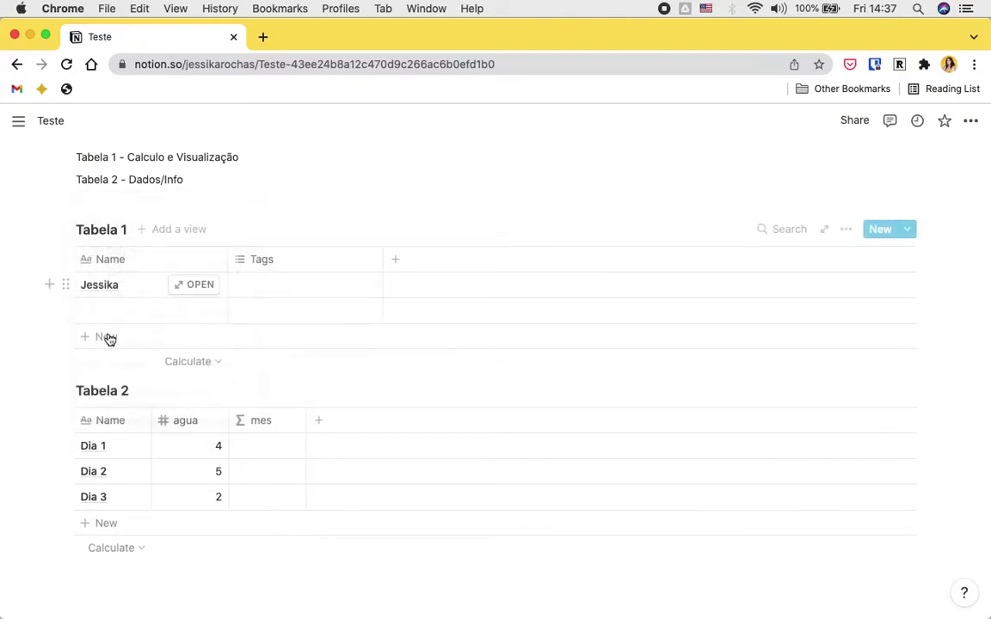
click(67, 311)
click(118, 251)
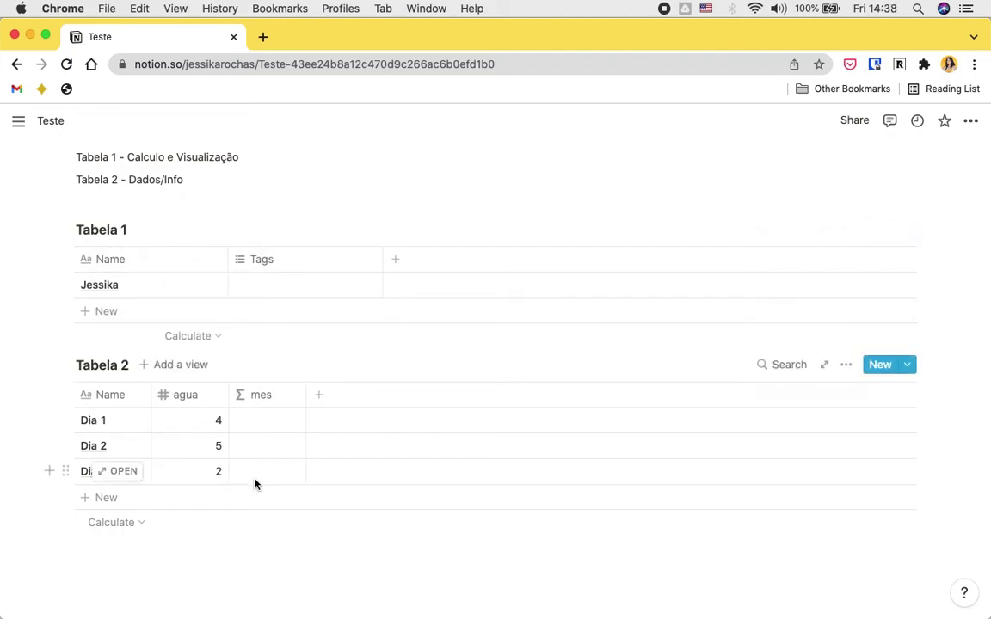
- Delete the Tags property from Tabela 1 and confirm the deletion
click(301, 261)
click(284, 553)
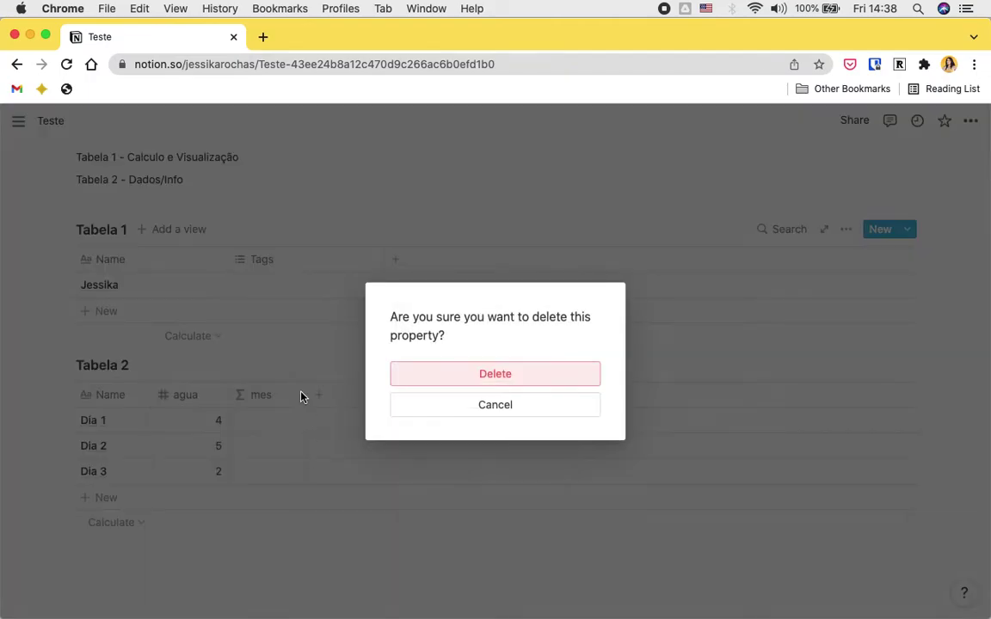
click(474, 375)
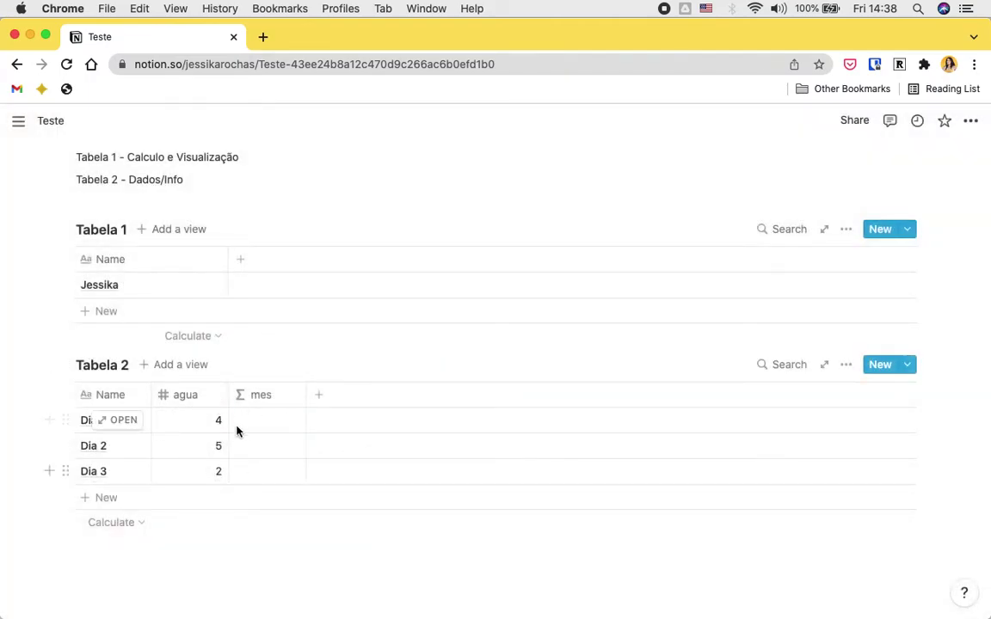
- Delete the mes property from Tabela 2 and confirm the deletion
click(276, 399)
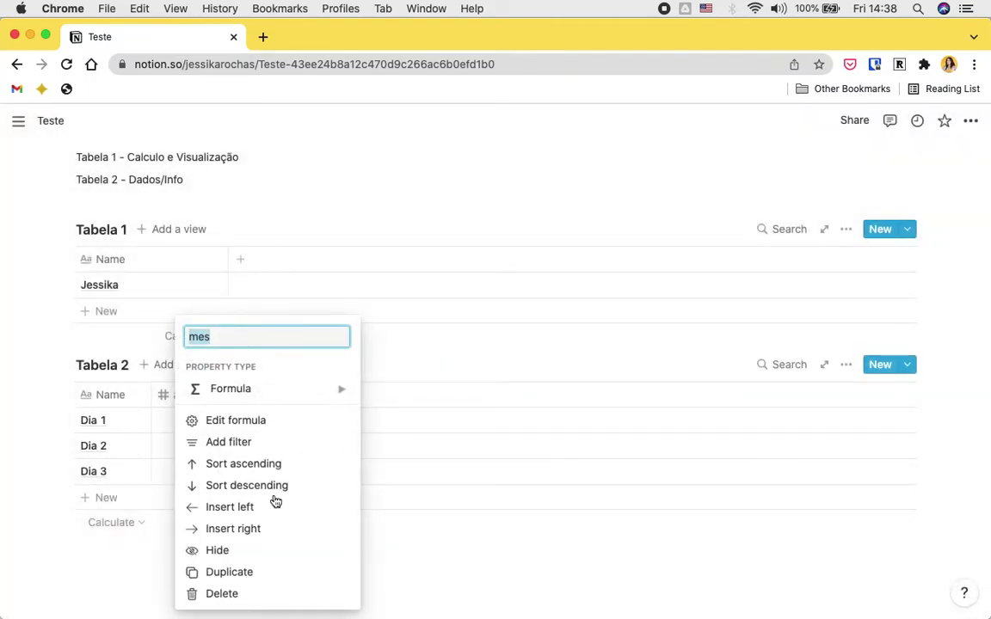
click(237, 592)
click(492, 381)
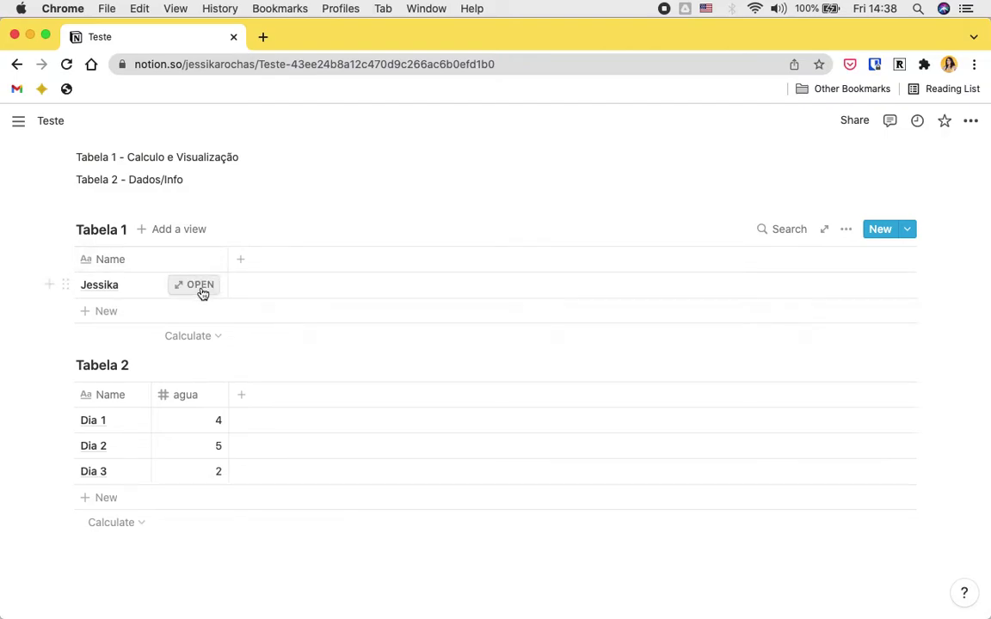
- Narrow the Name column of Tabela 1 and add a new property named Link
scroll(244, 338, up, 2)
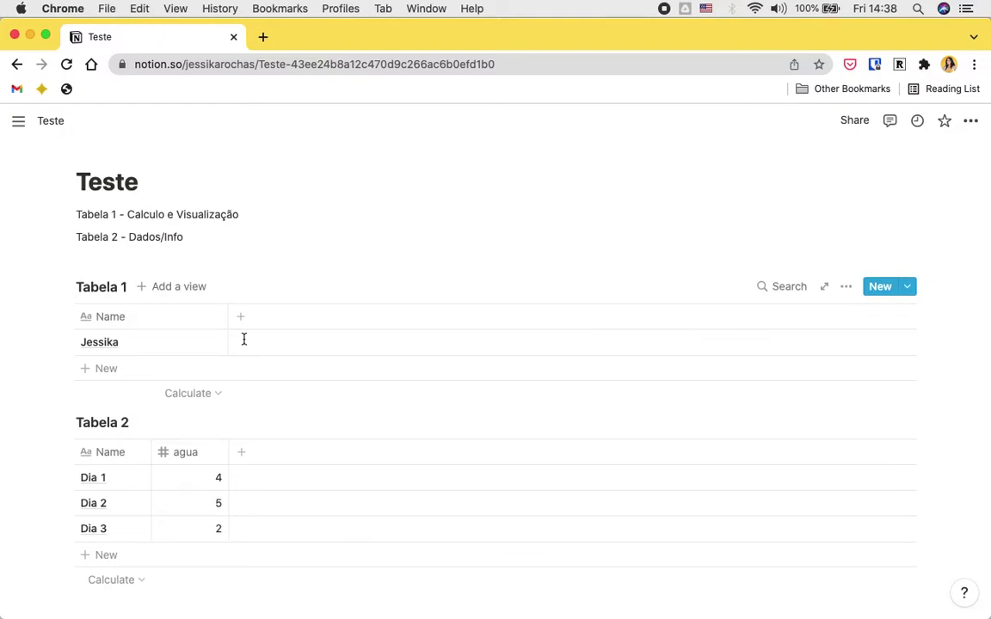
drag(228, 316, 125, 331)
click(164, 316)
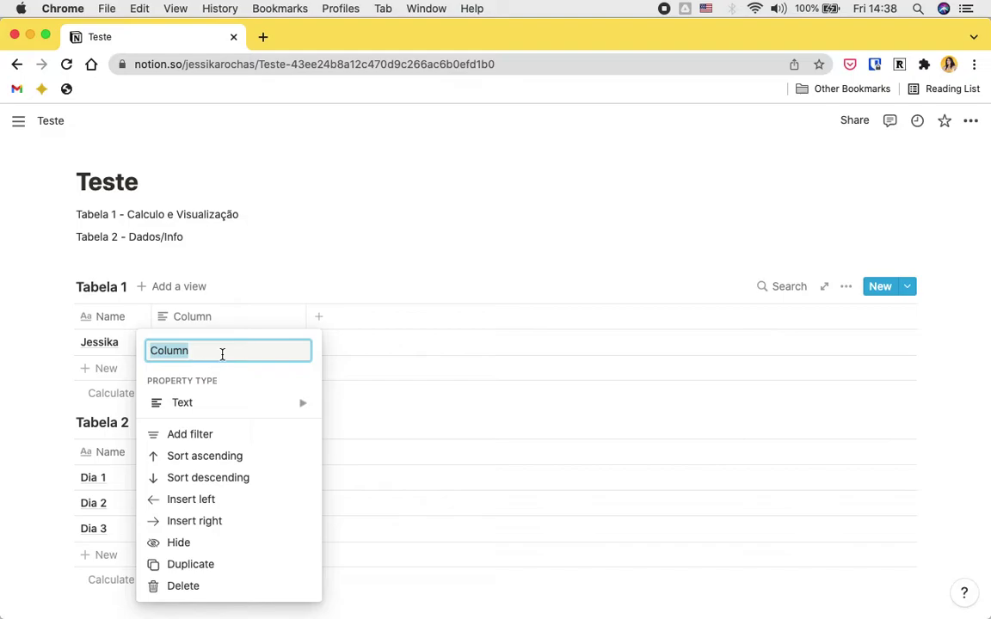
text(Link)
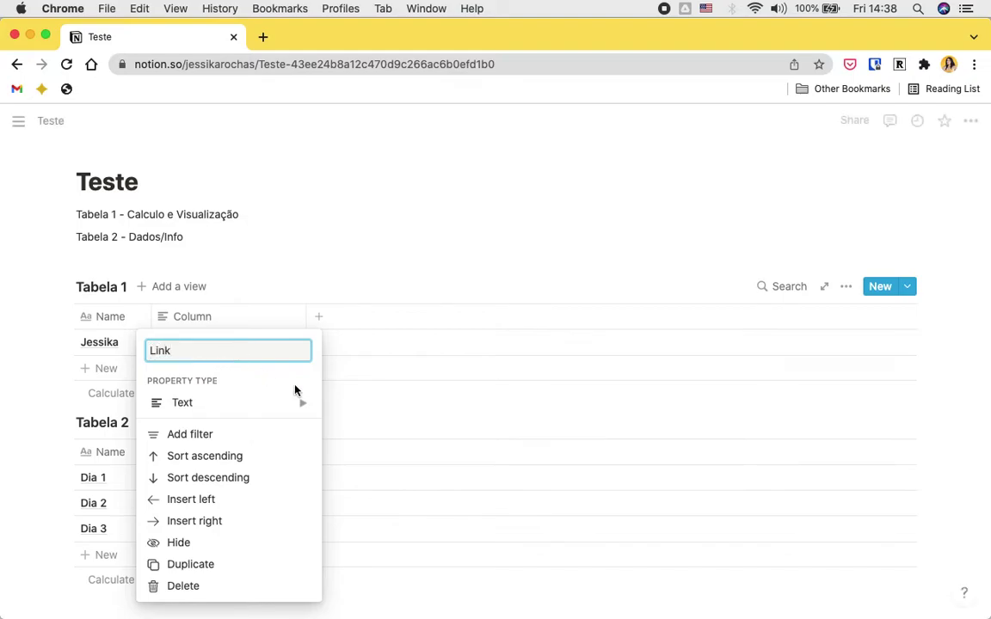
- Change the Link property to the Relation type and create the relation to the Tabela 2 database
mouse_move(306, 404)
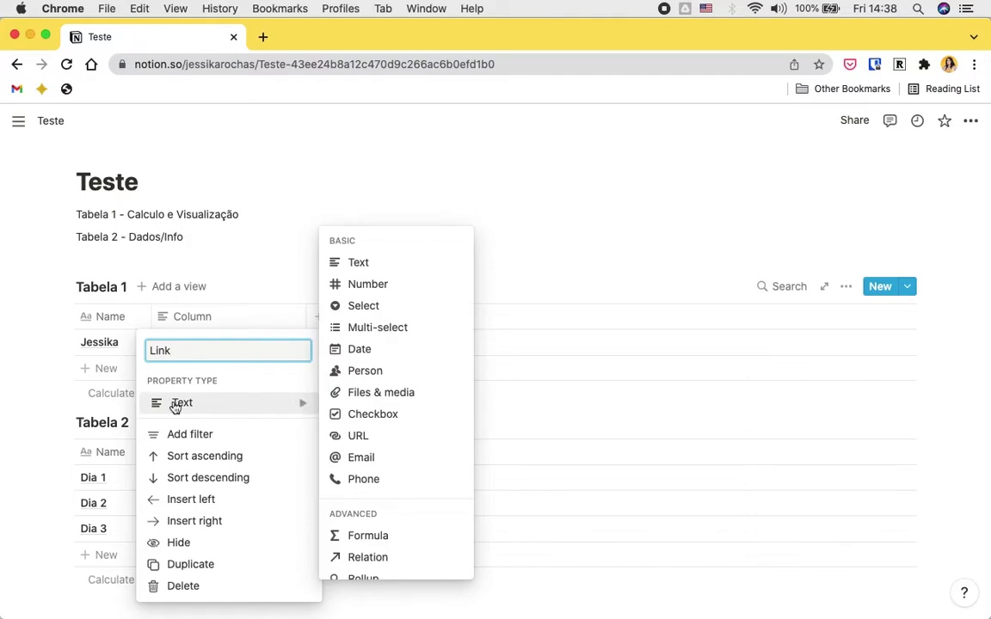
scroll(360, 515, down, 3)
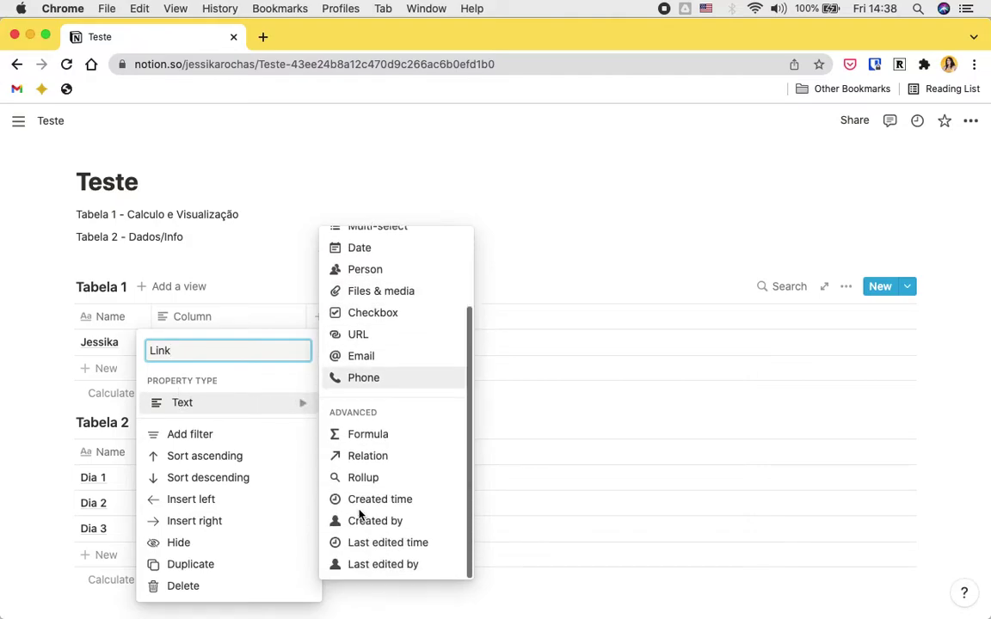
click(362, 463)
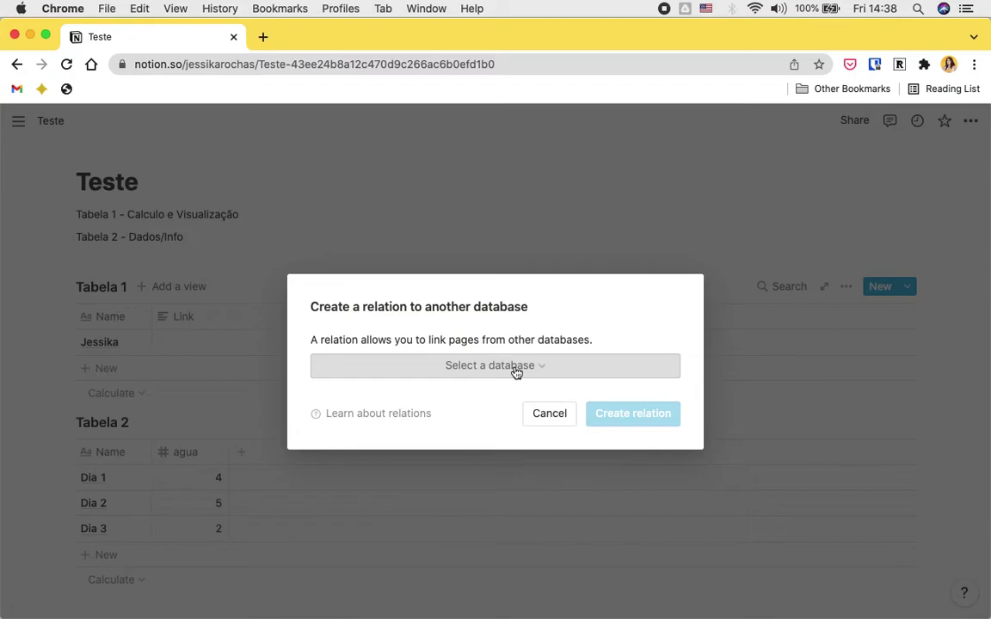
click(516, 368)
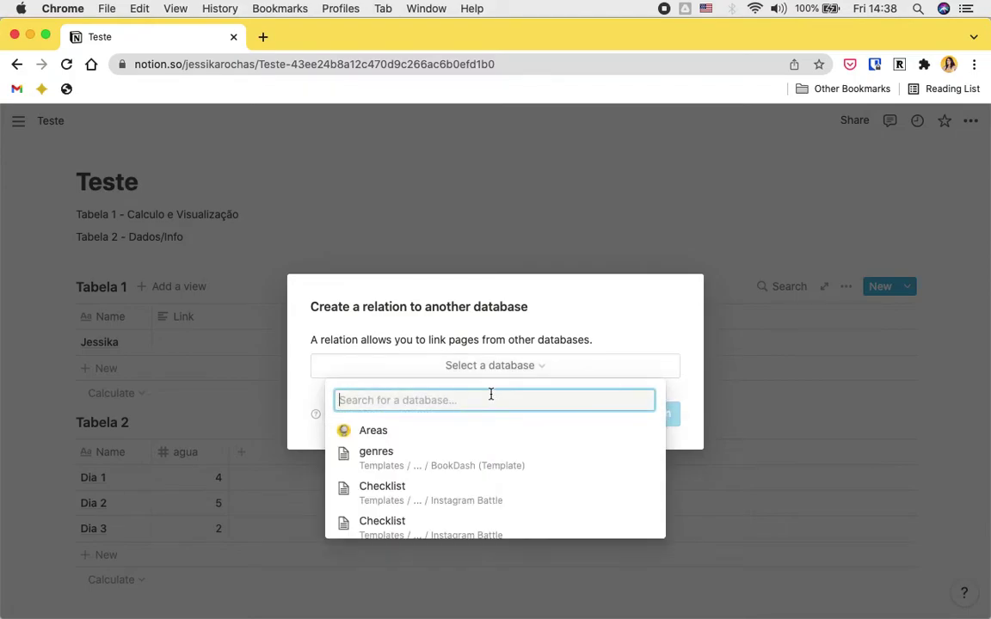
text(Tabela 2)
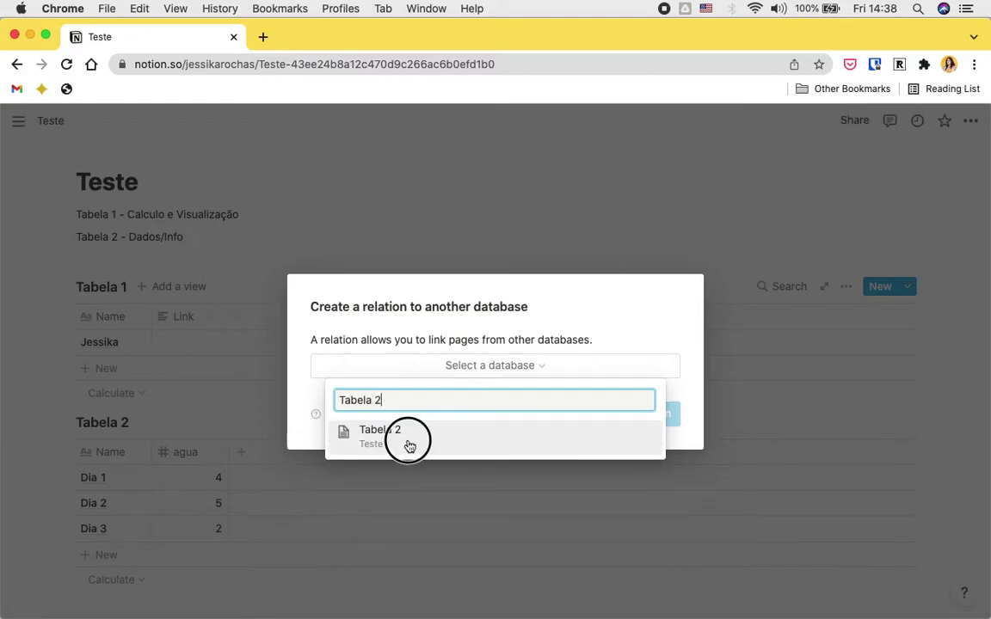
click(405, 446)
click(652, 416)
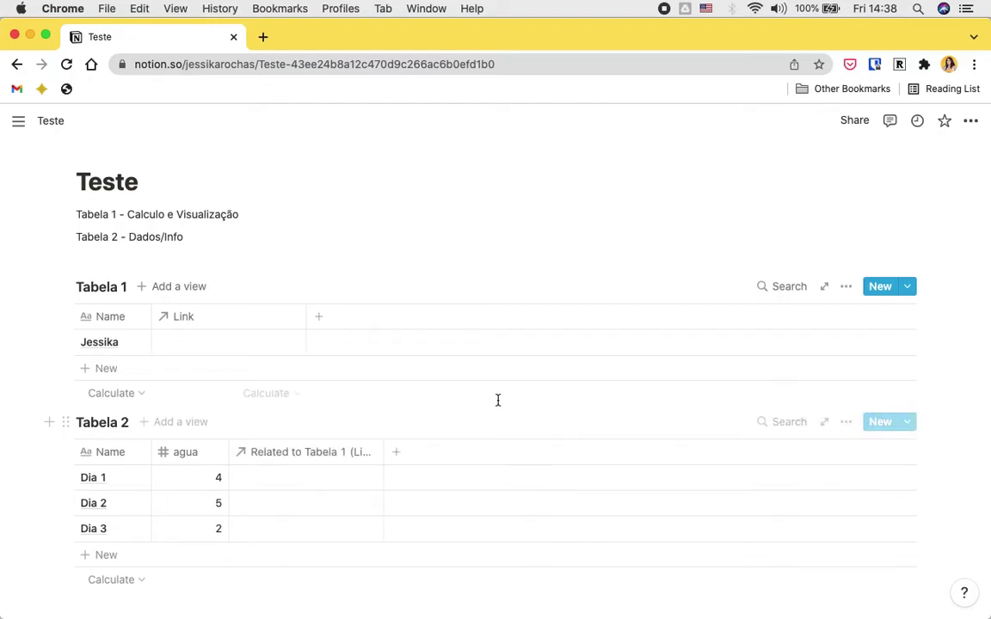
- Rename the relation property in Tabela 2 to Tabela 1, and narrow both it and the Link column
click(309, 459)
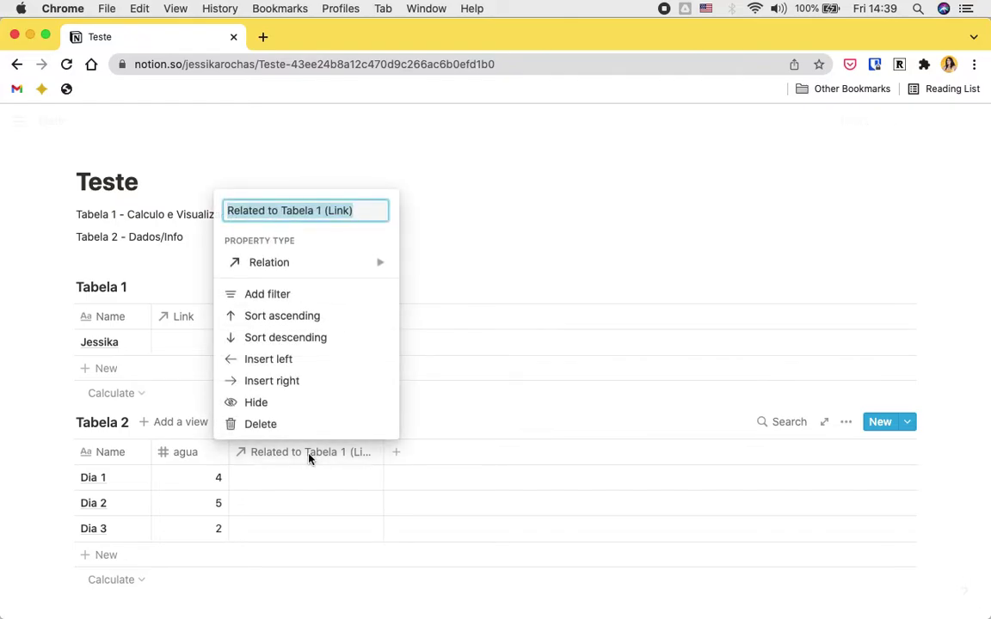
text(Tabela )
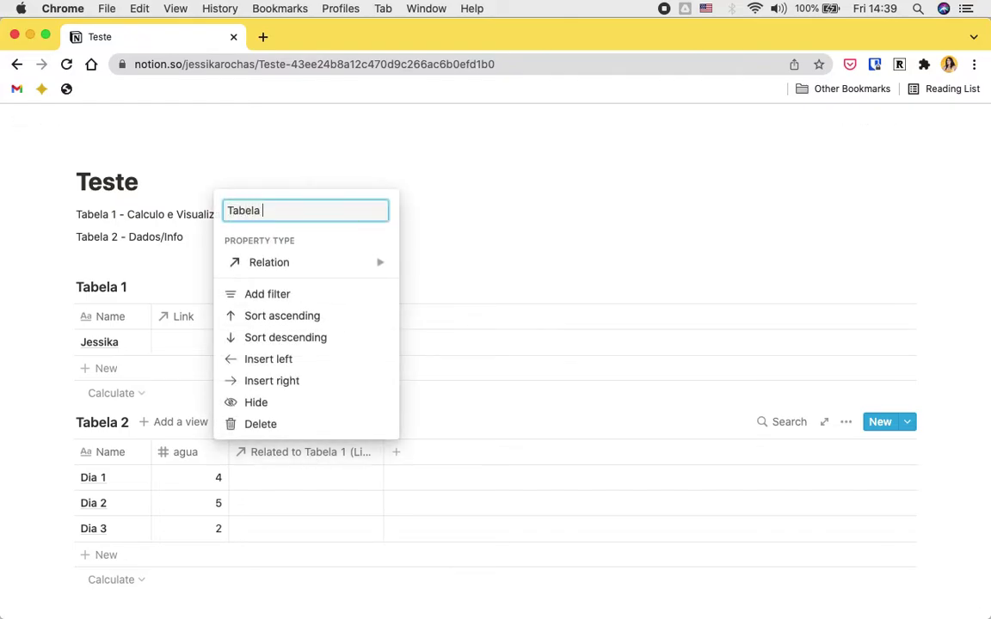
text(1)
key(Return)
drag(383, 451, 303, 454)
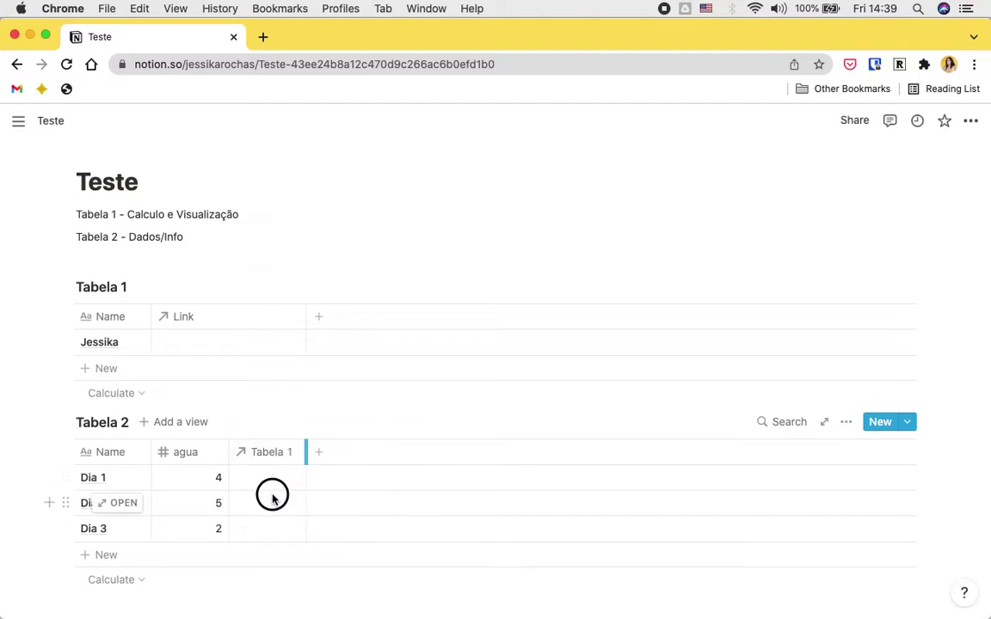
drag(306, 318, 215, 322)
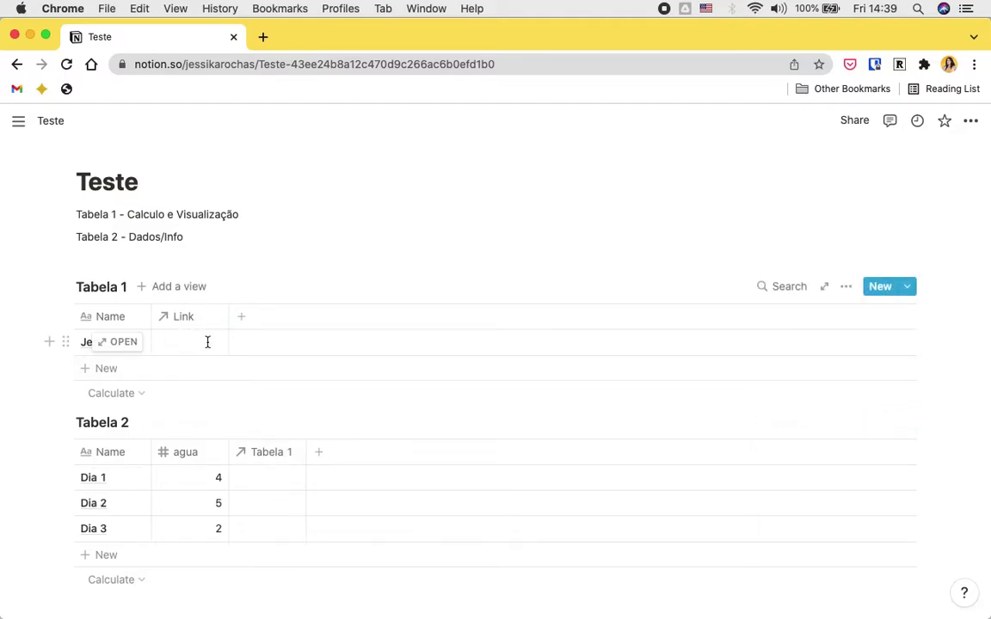
- Link the Dia 1, Dia 3 and Dia 2 pages to the row of Tabela 1 through its Link property
click(207, 343)
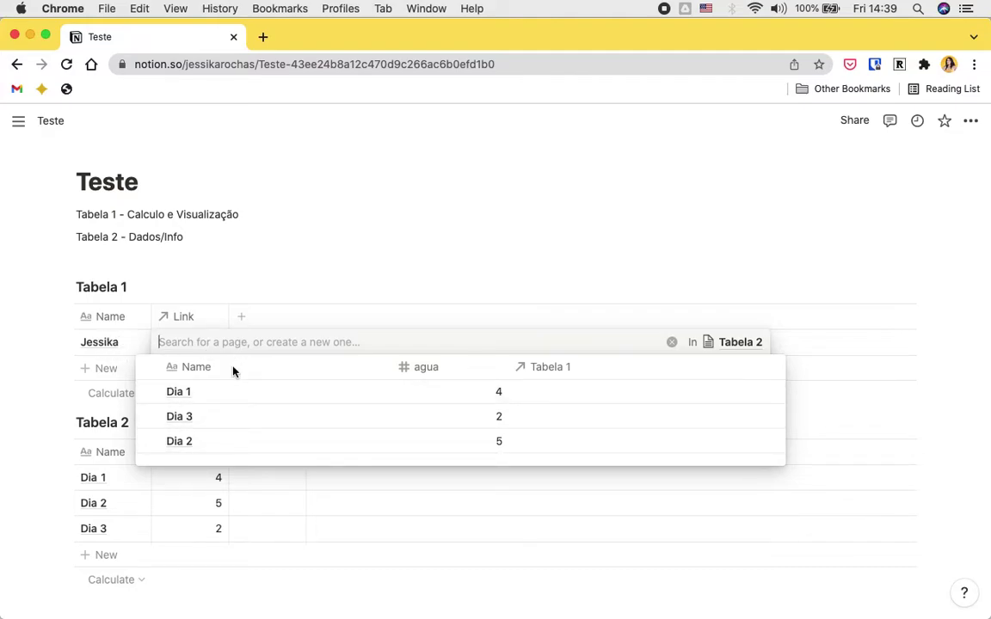
click(151, 391)
click(151, 416)
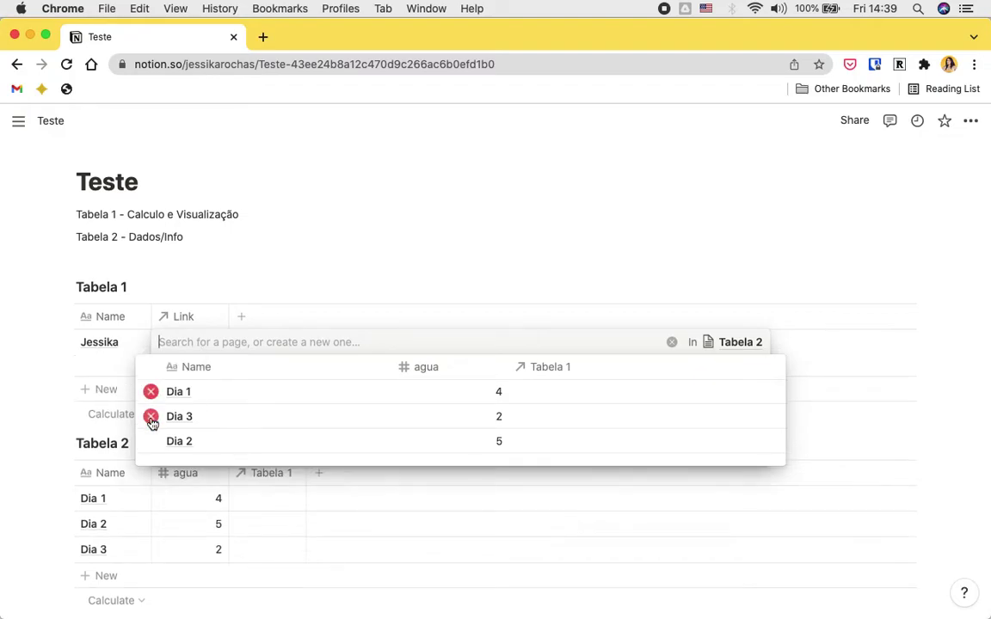
click(152, 441)
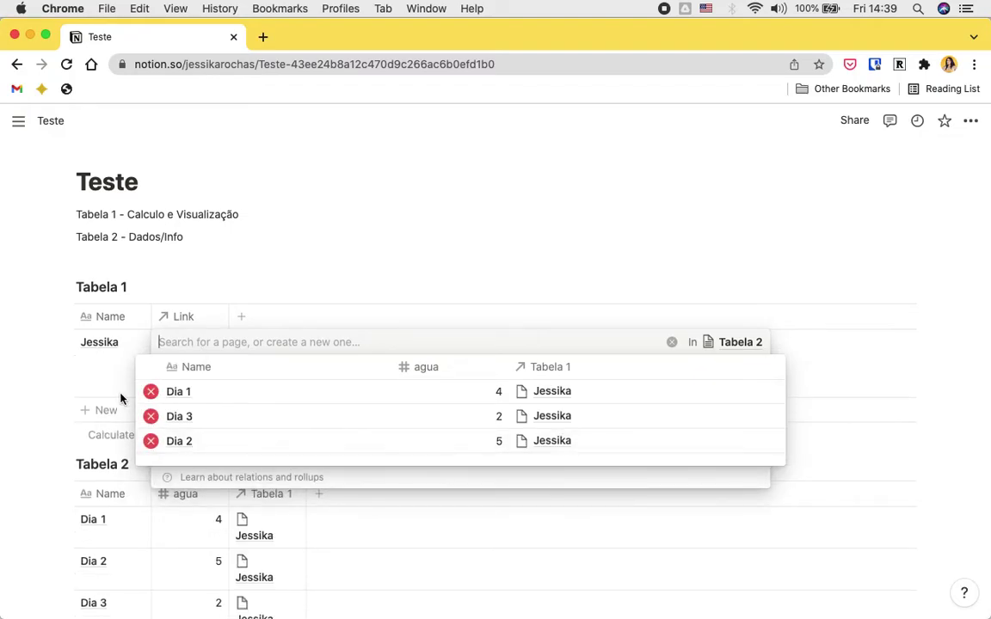
click(120, 399)
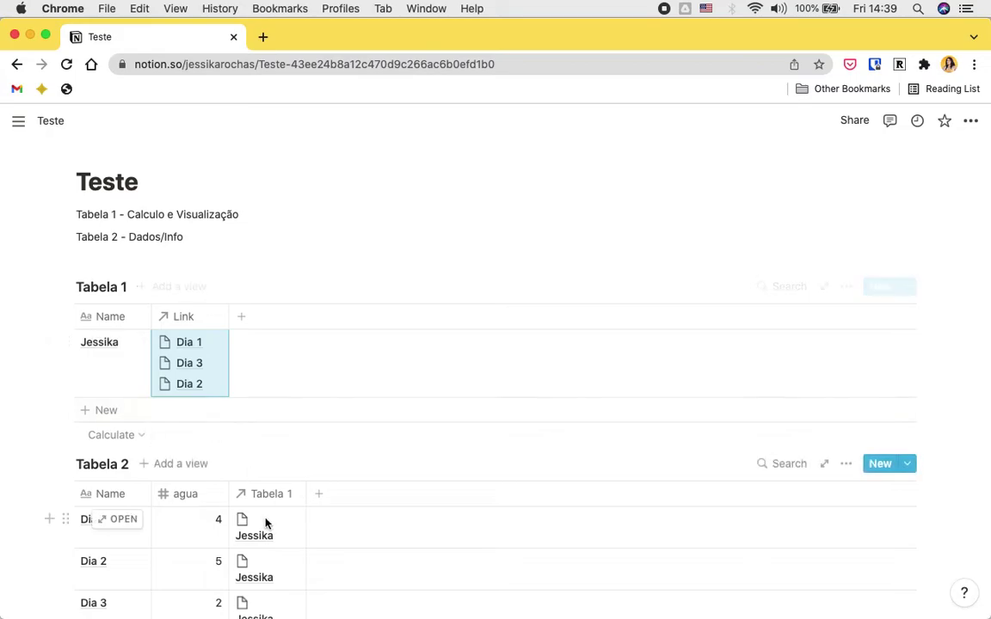
- Add a property named total to Tabela 1 and narrow its column
scroll(215, 505, down, 3)
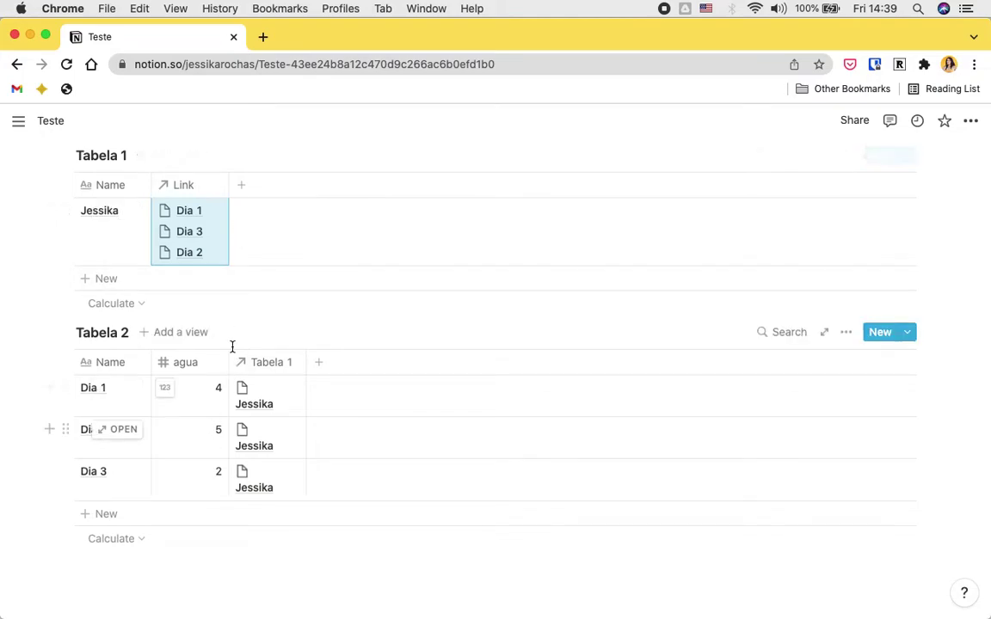
click(241, 189)
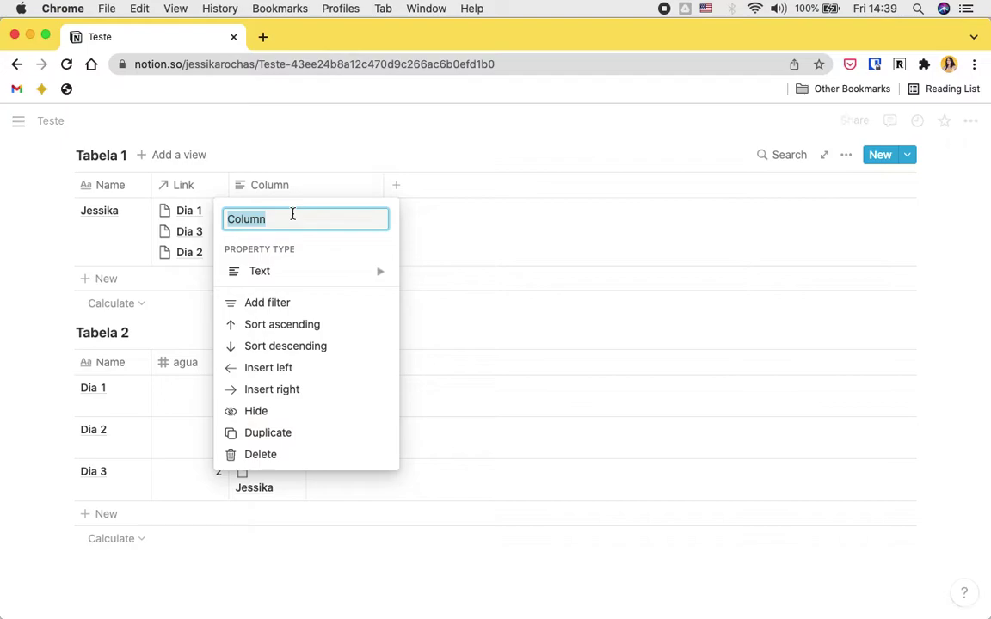
text(total)
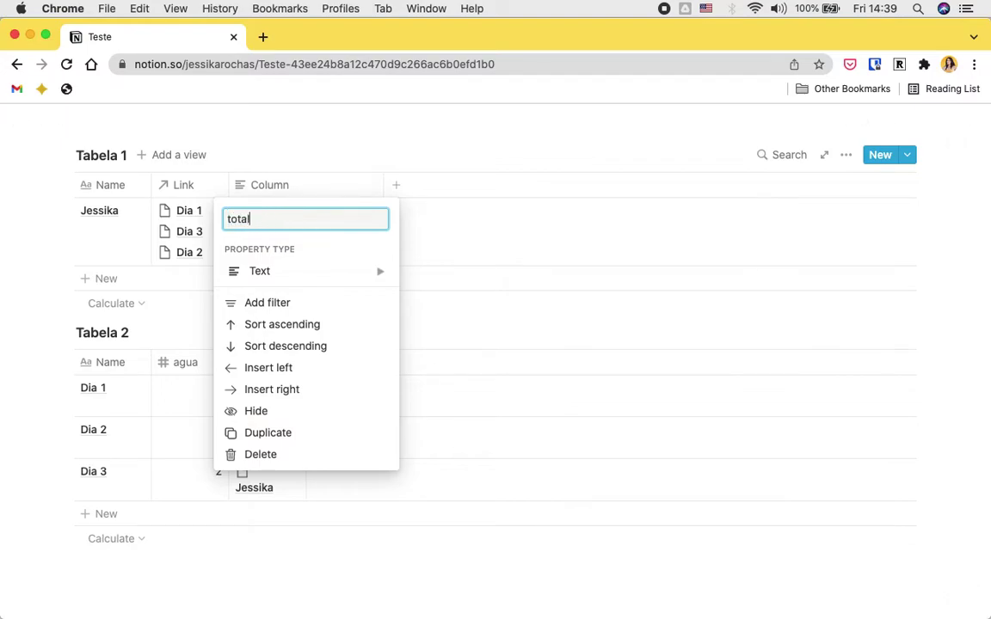
key(Return)
drag(387, 188, 271, 192)
- Change the total property to the Rollup type
click(266, 191)
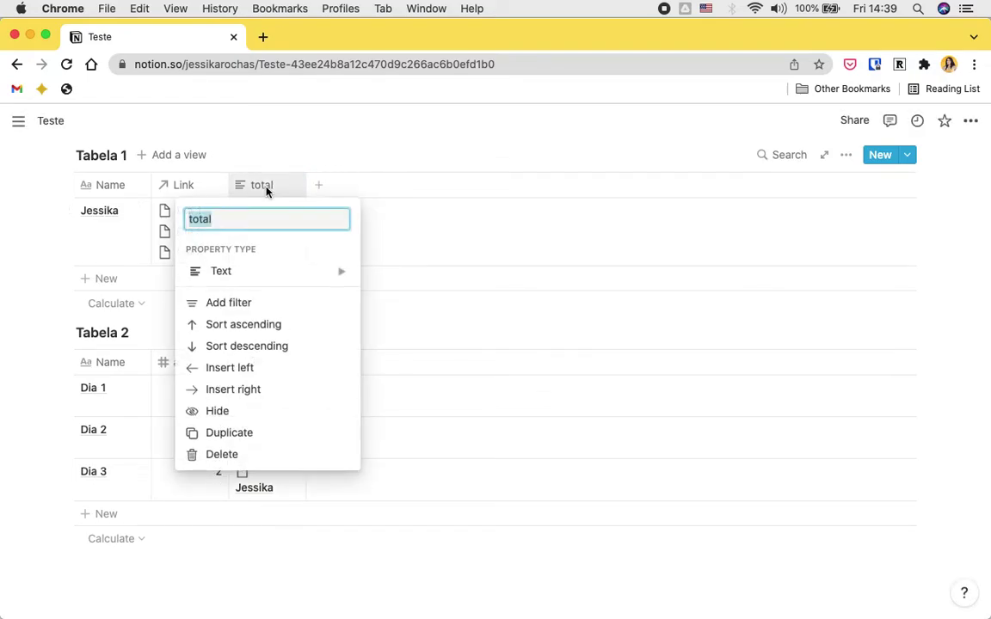
mouse_move(272, 277)
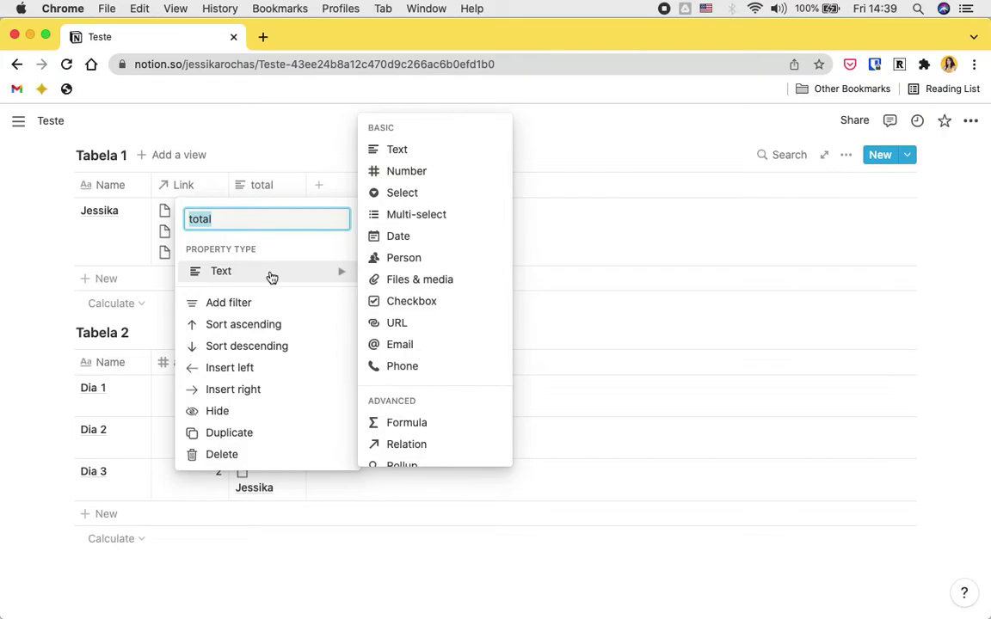
scroll(422, 348, down, 3)
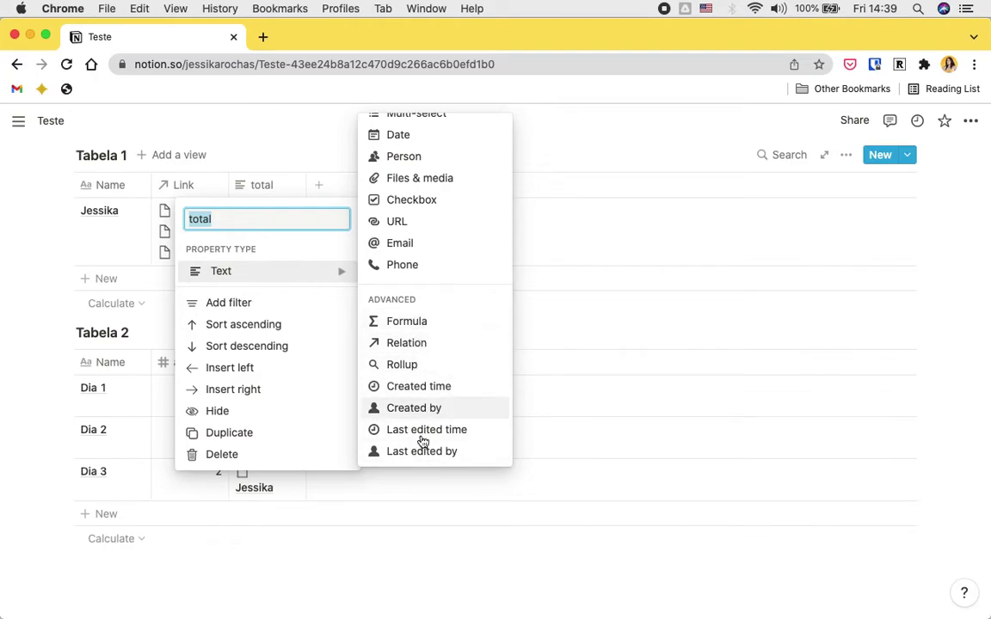
click(411, 375)
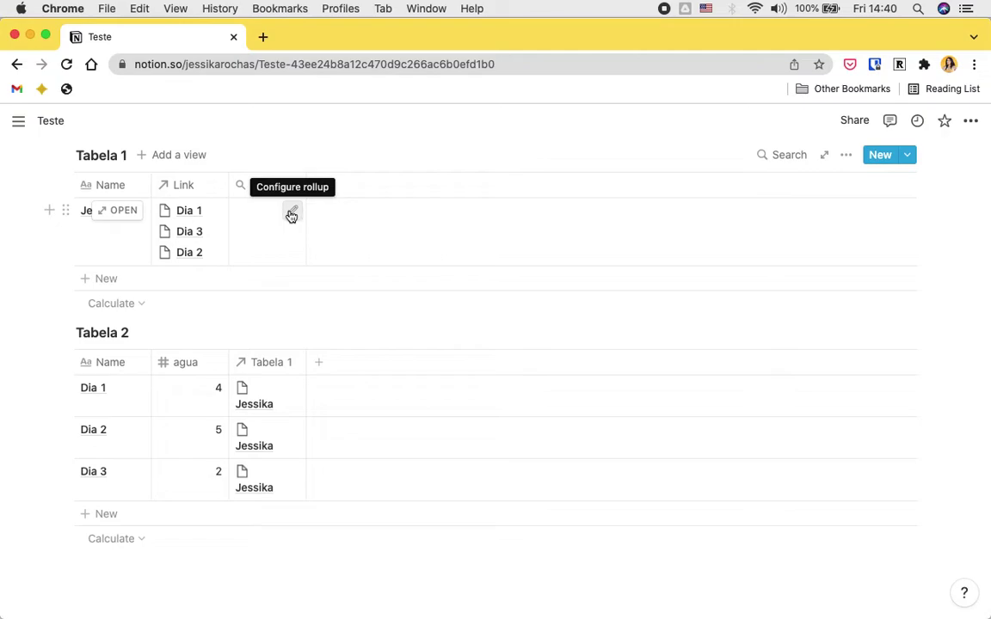
- Configure the total rollup with the Link relation and the agua property
click(292, 215)
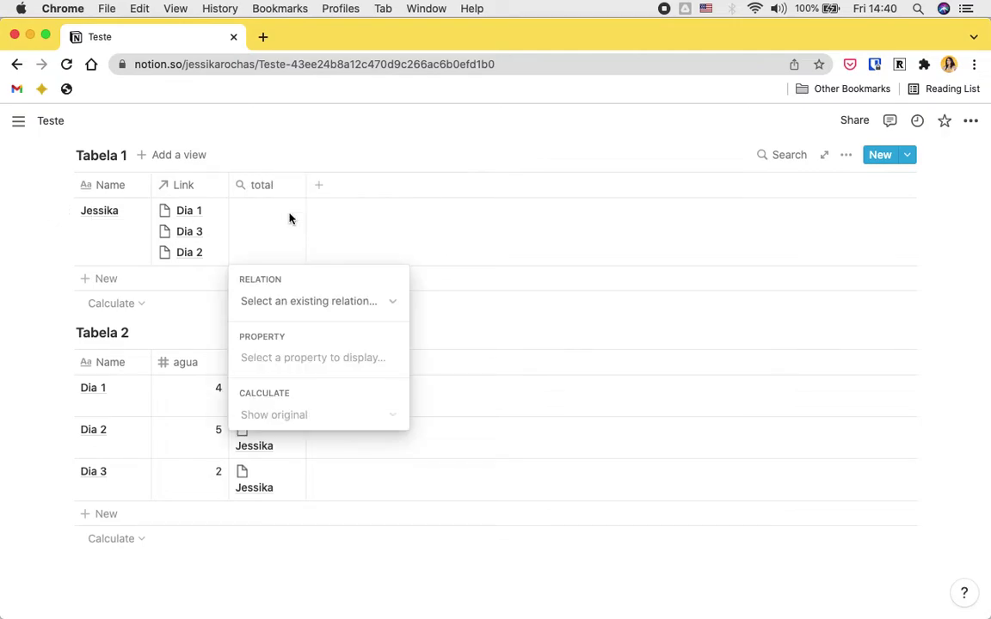
click(274, 305)
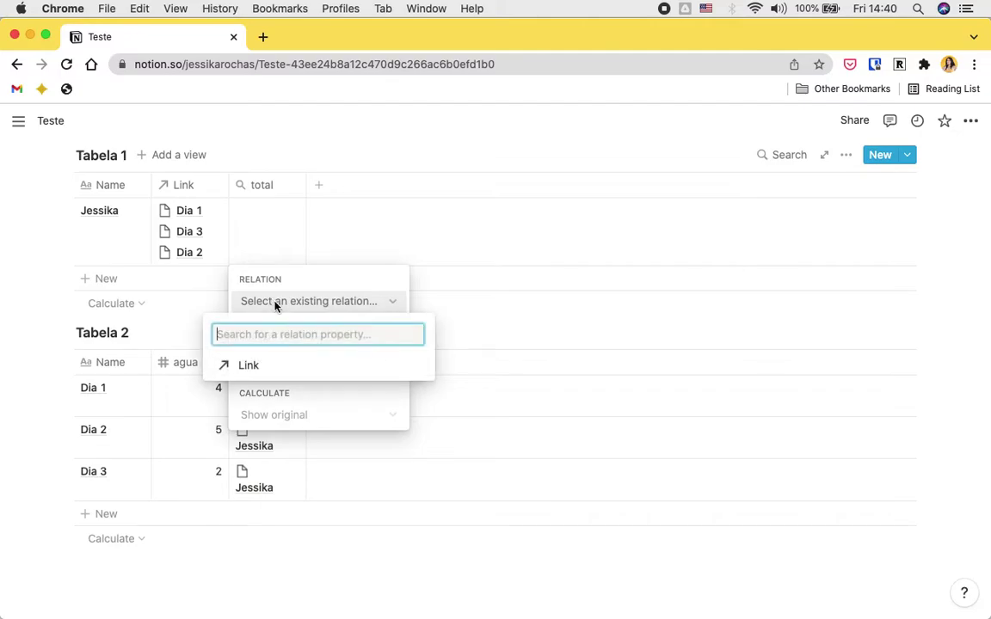
click(260, 368)
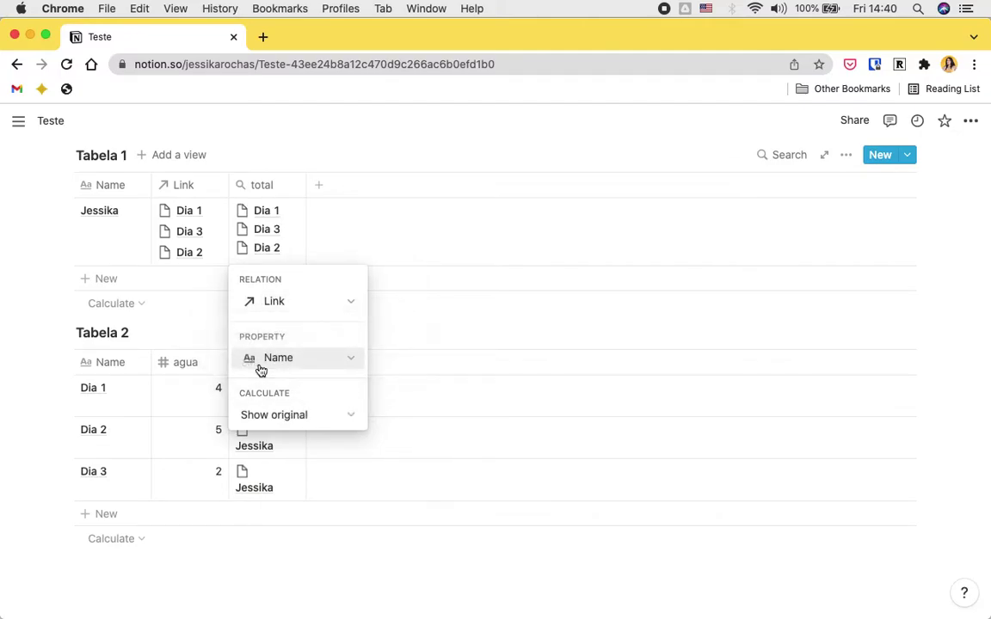
click(305, 359)
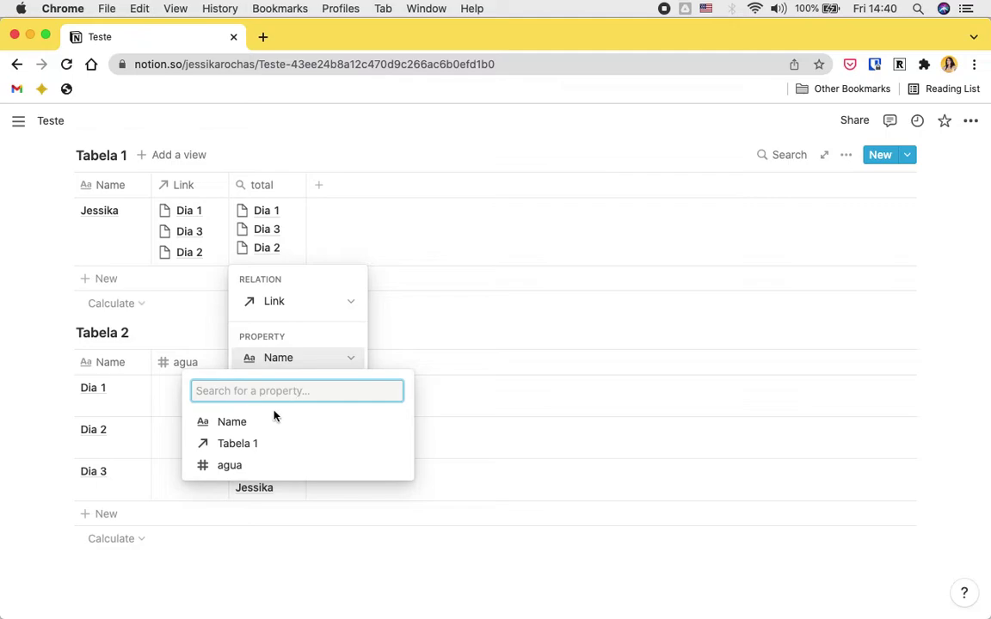
click(246, 466)
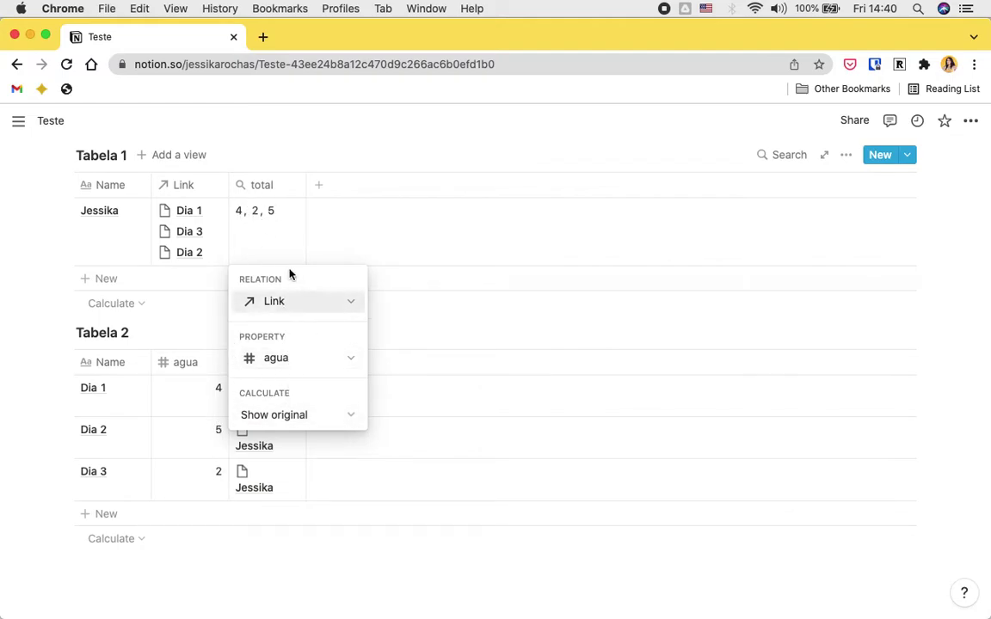
- Try the Count all calculation on the total rollup and switch it to Count empty
click(287, 418)
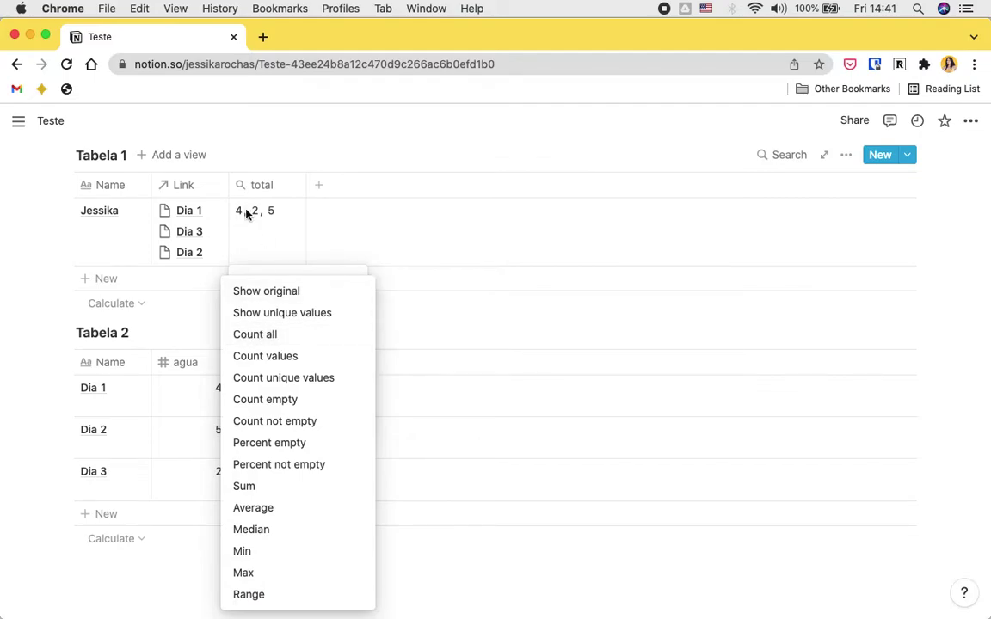
click(257, 335)
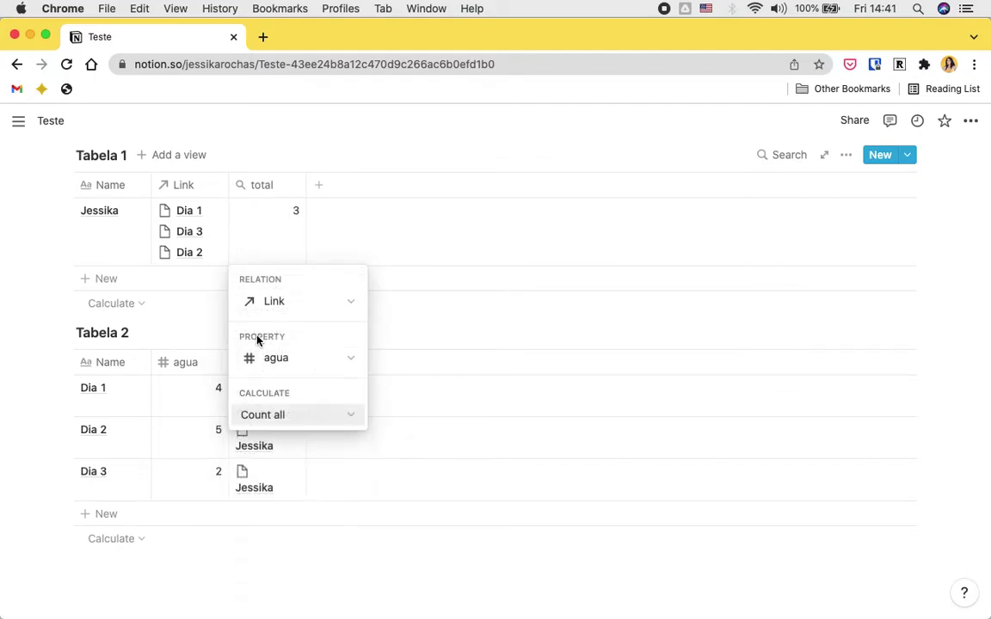
click(305, 414)
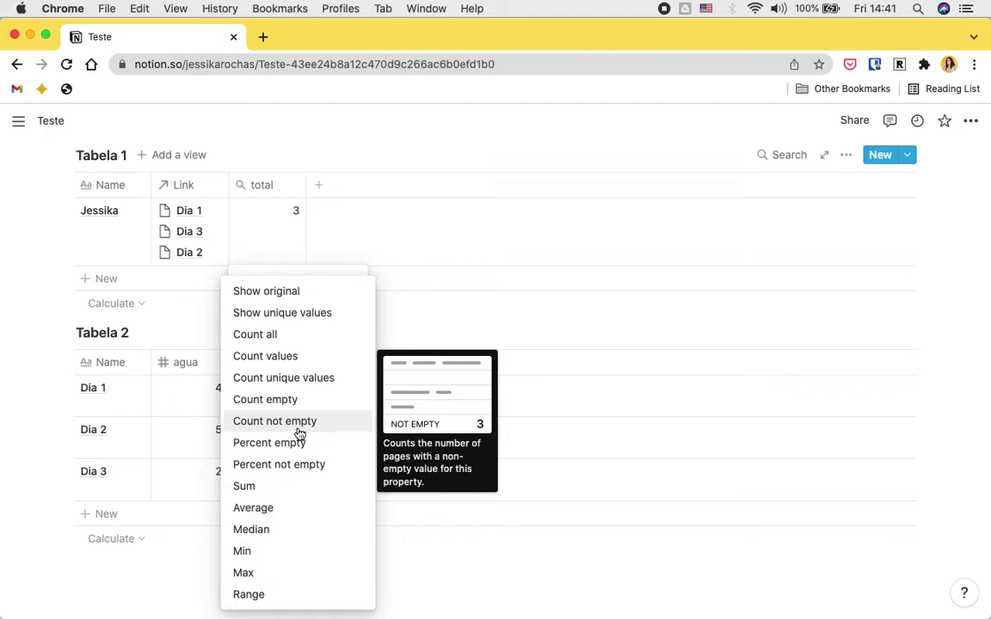
click(281, 405)
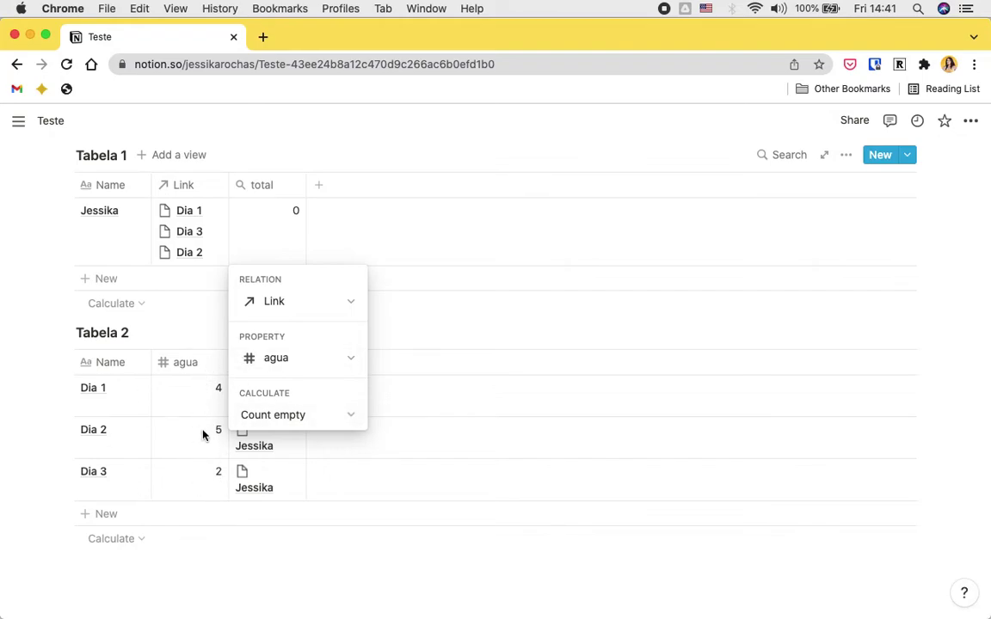
- Set the total rollup's calculation in Tabela 1 to Sum
click(301, 416)
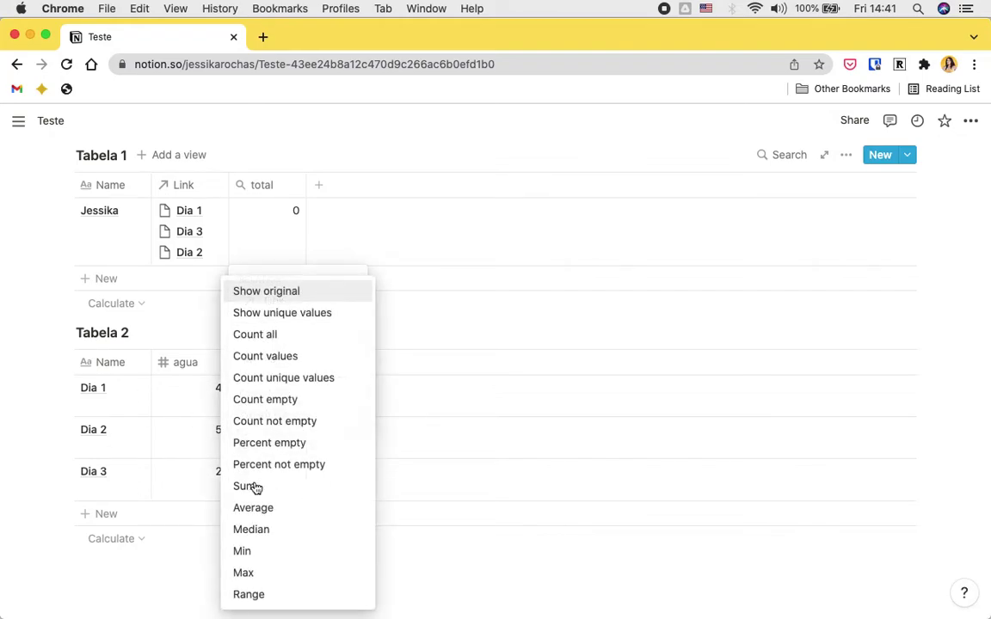
click(246, 487)
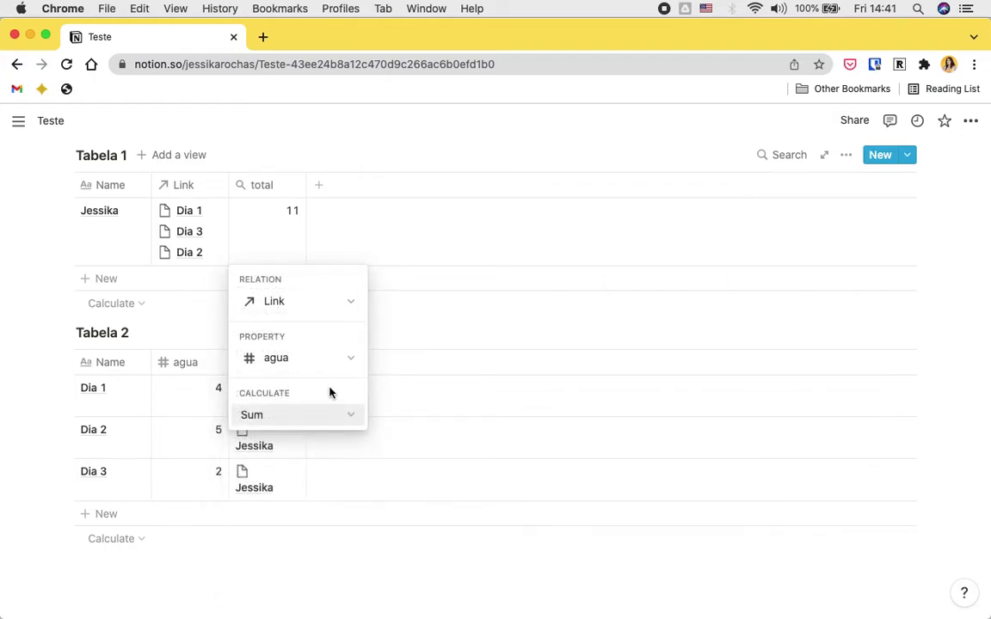
key(Escape)
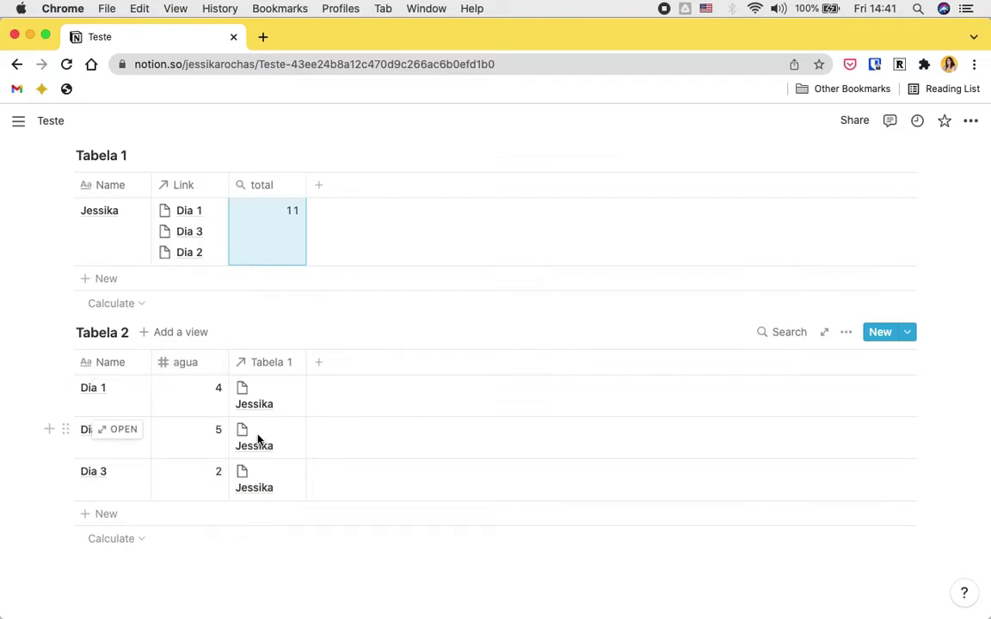
- Rename the agua property in Tabela 2 as tarefas
click(221, 387)
key(Escape)
click(195, 364)
text(tarefas)
key(Return)
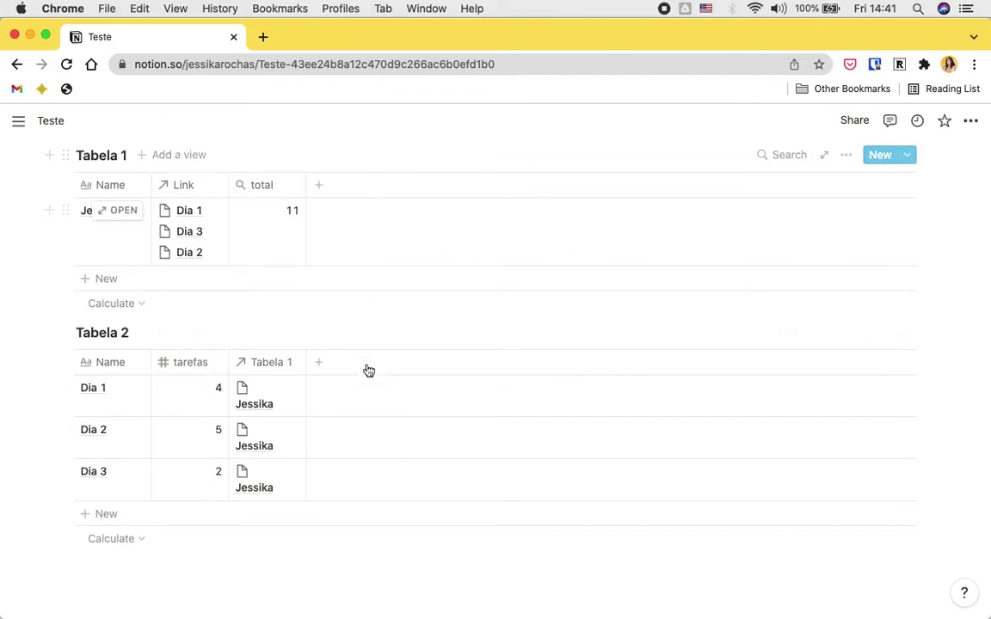
- Add a Gallery view to Tabela 1
scroll(367, 370, up, 2)
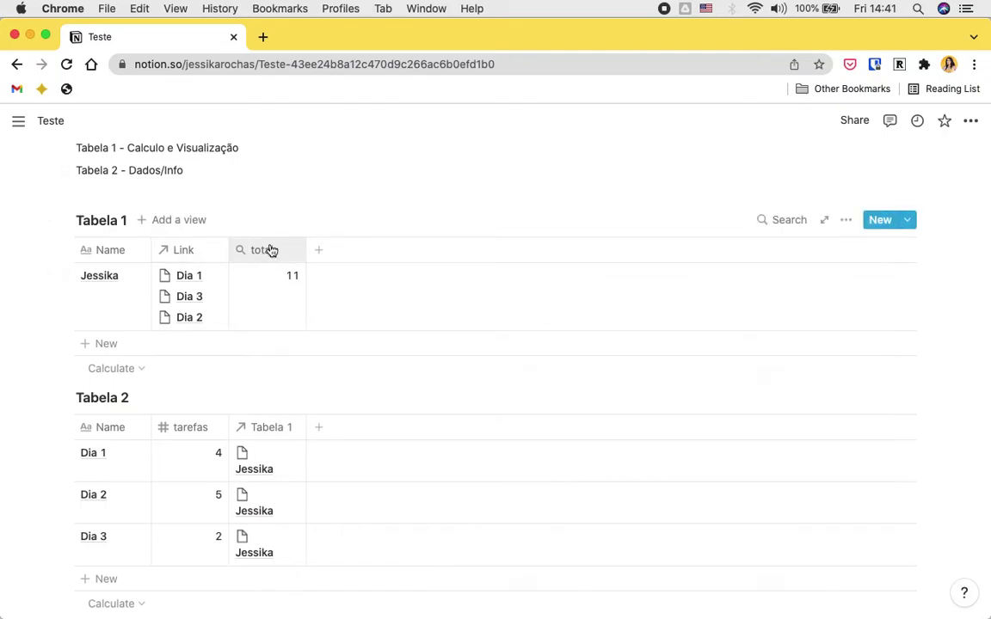
click(169, 222)
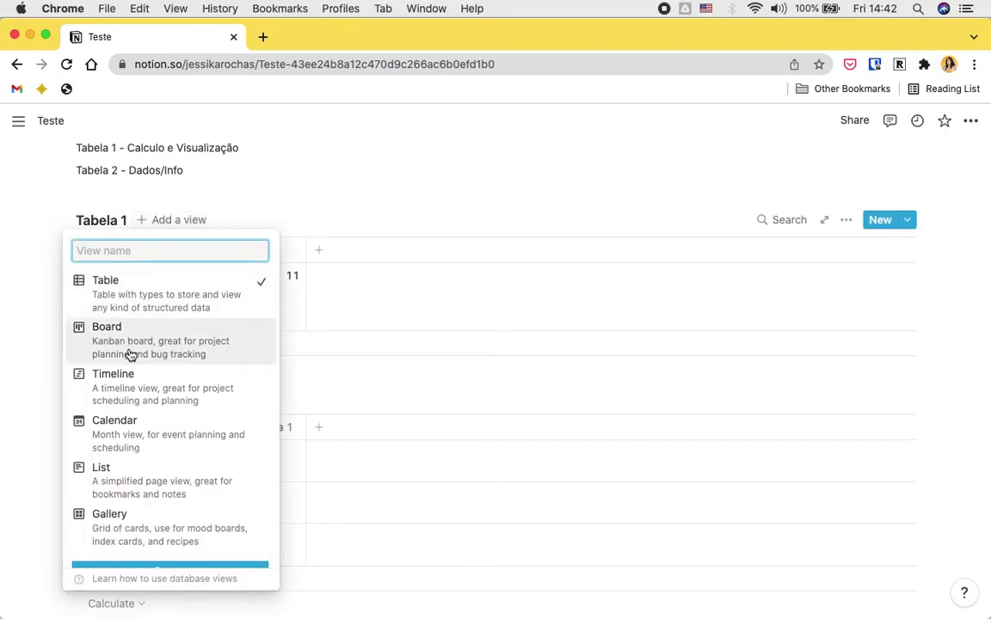
click(134, 517)
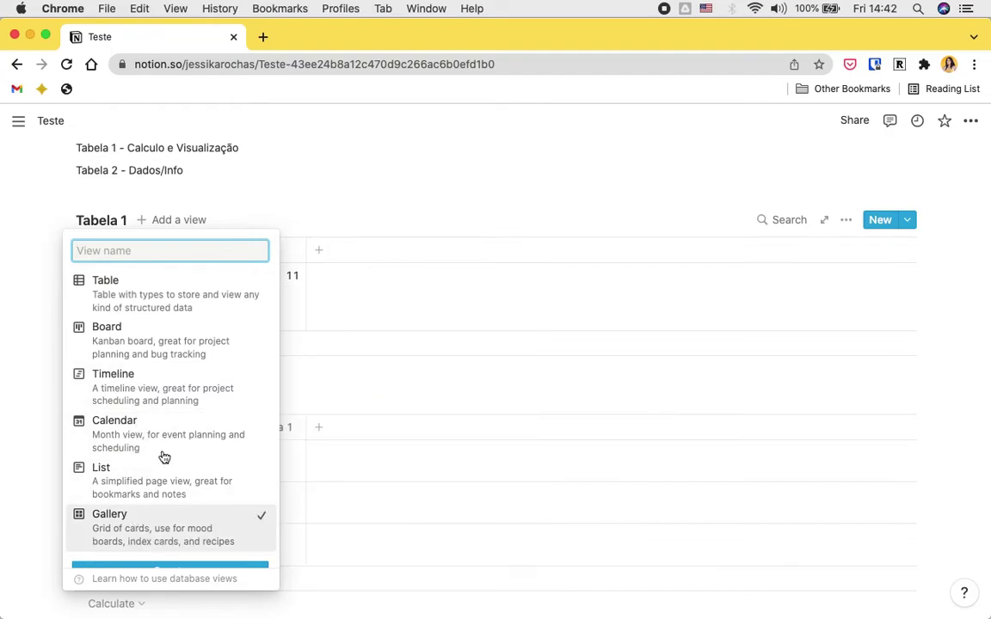
click(184, 553)
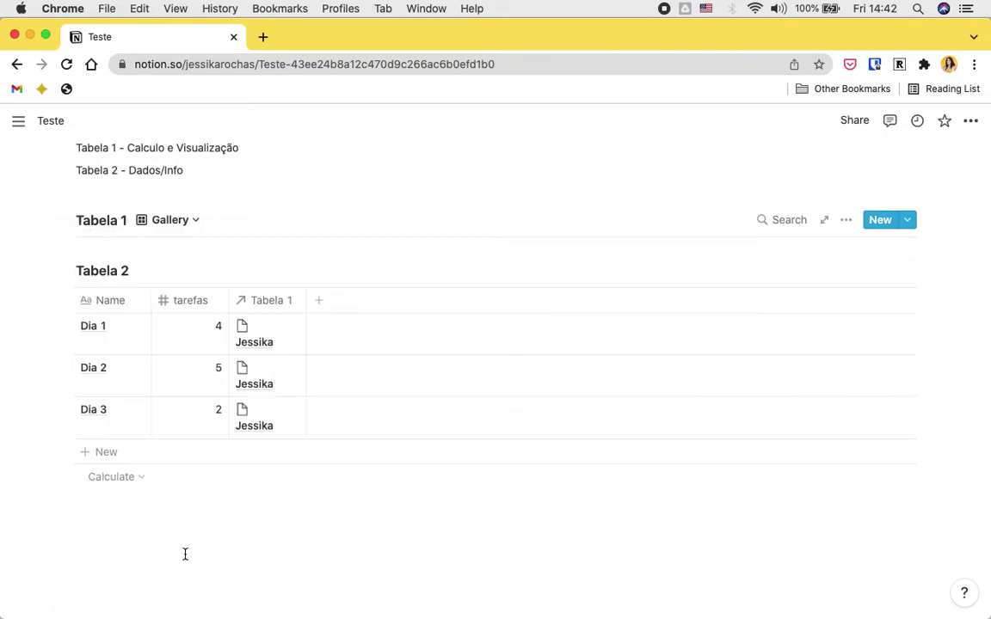
- Reorder the views of Tabela 1 so that Gallery comes before Table
click(186, 225)
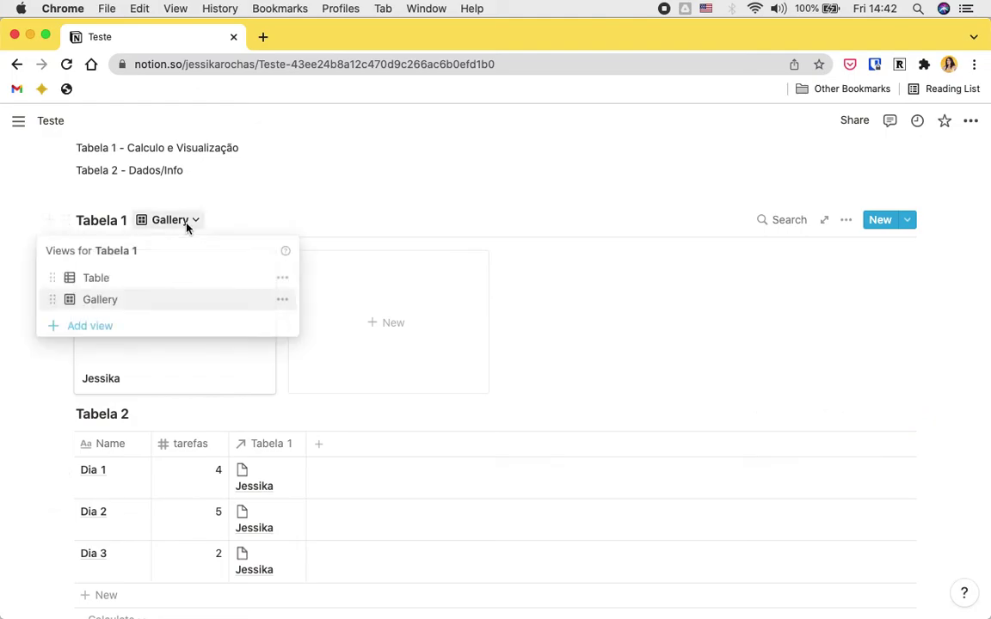
drag(52, 277, 53, 293)
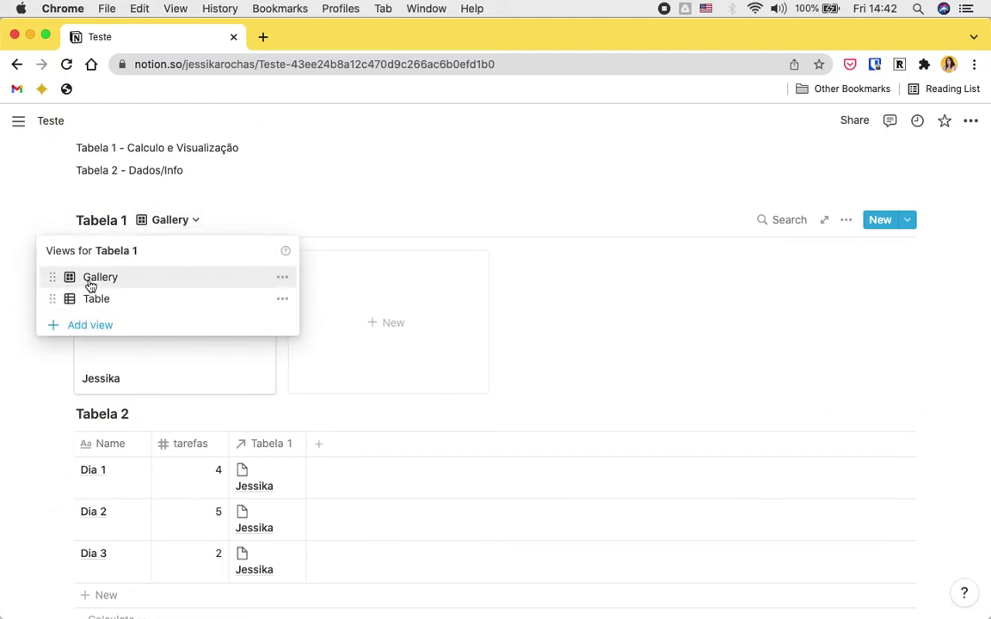
mouse_move(53, 276)
mouse_down()
mouse_move(54, 297)
mouse_move(55, 283)
mouse_up()
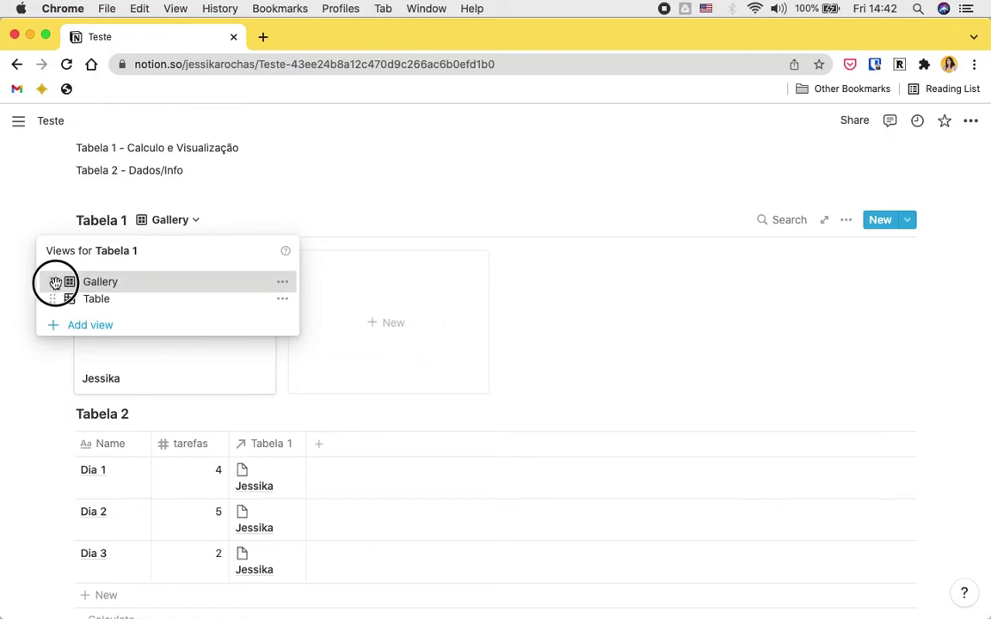
click(198, 220)
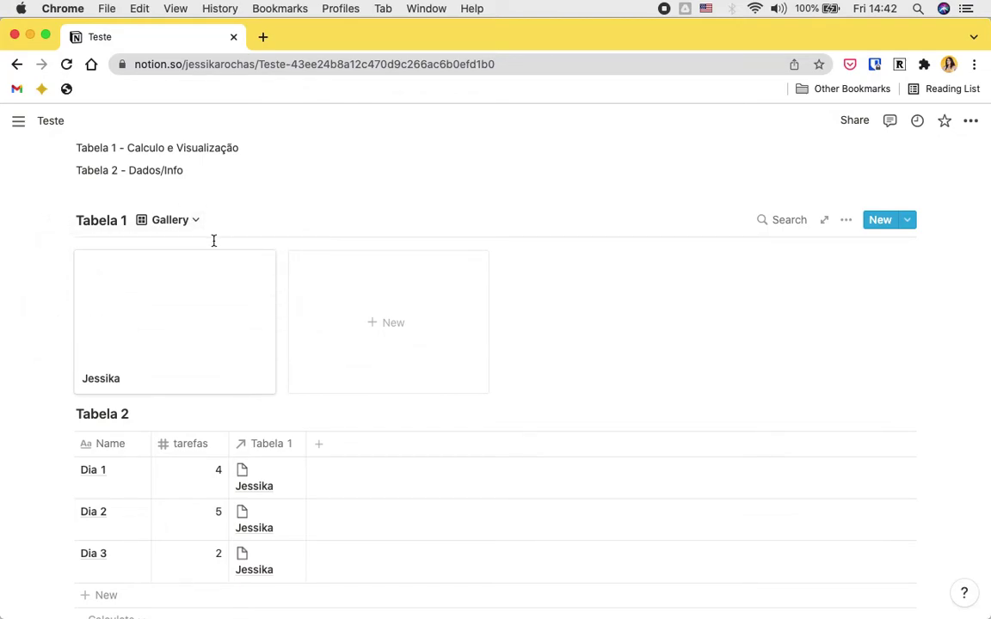
click(167, 223)
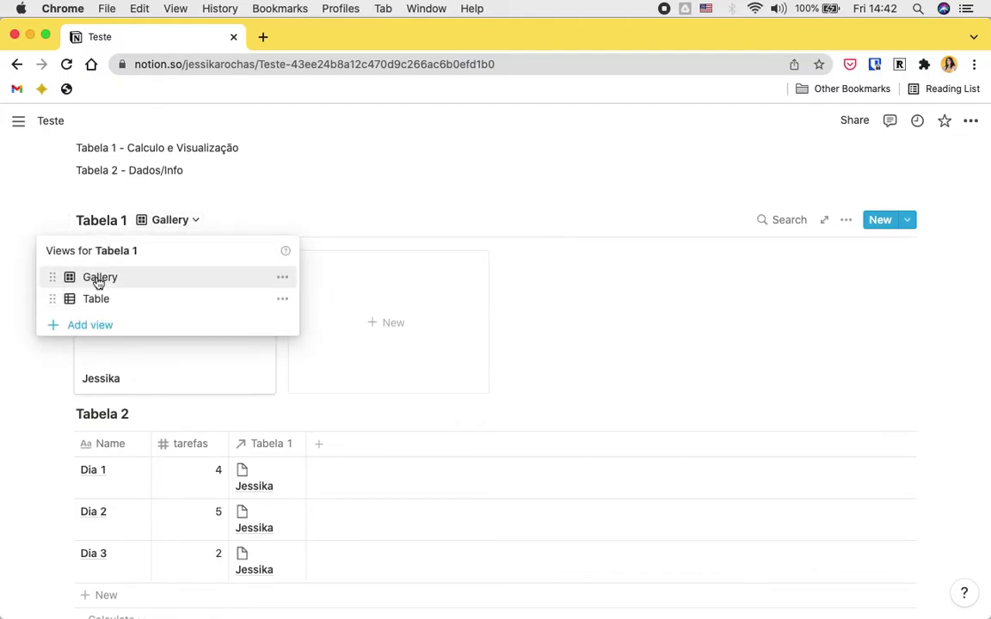
click(212, 225)
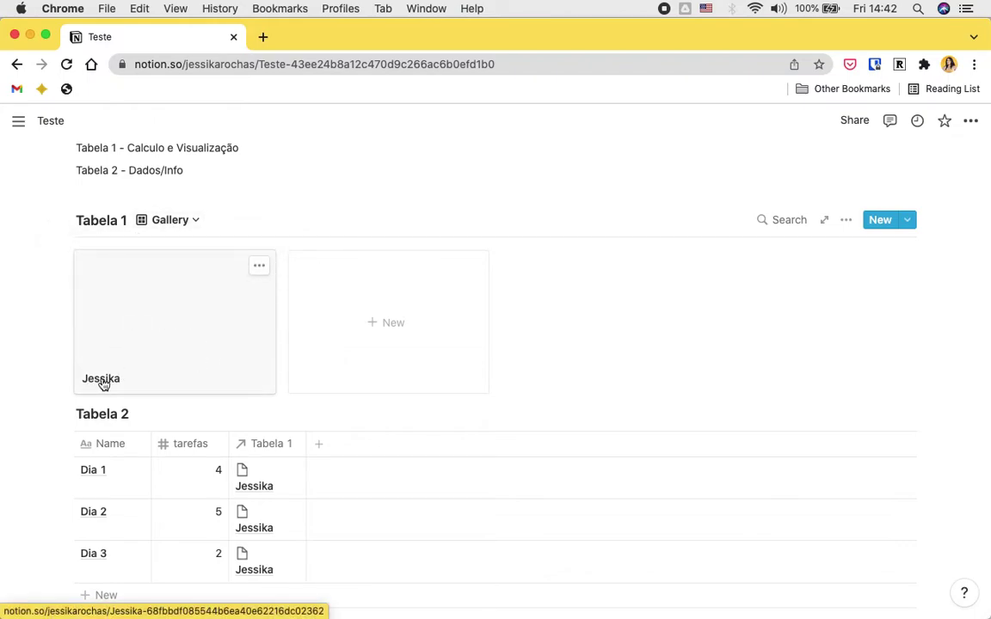
- Open the property settings of Tabela 1's Gallery view and look at the card preview options
click(847, 225)
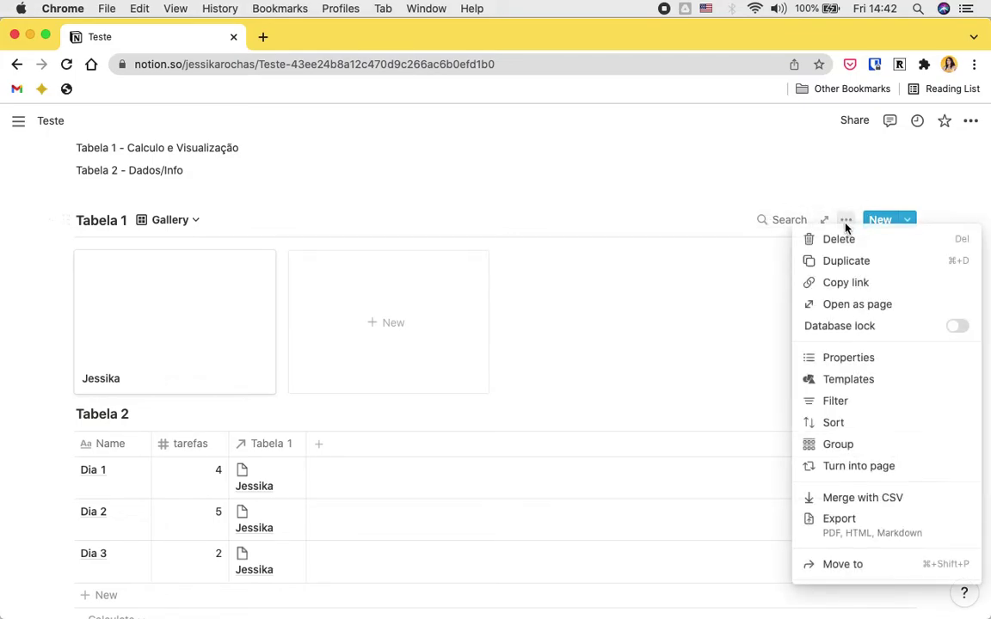
click(861, 365)
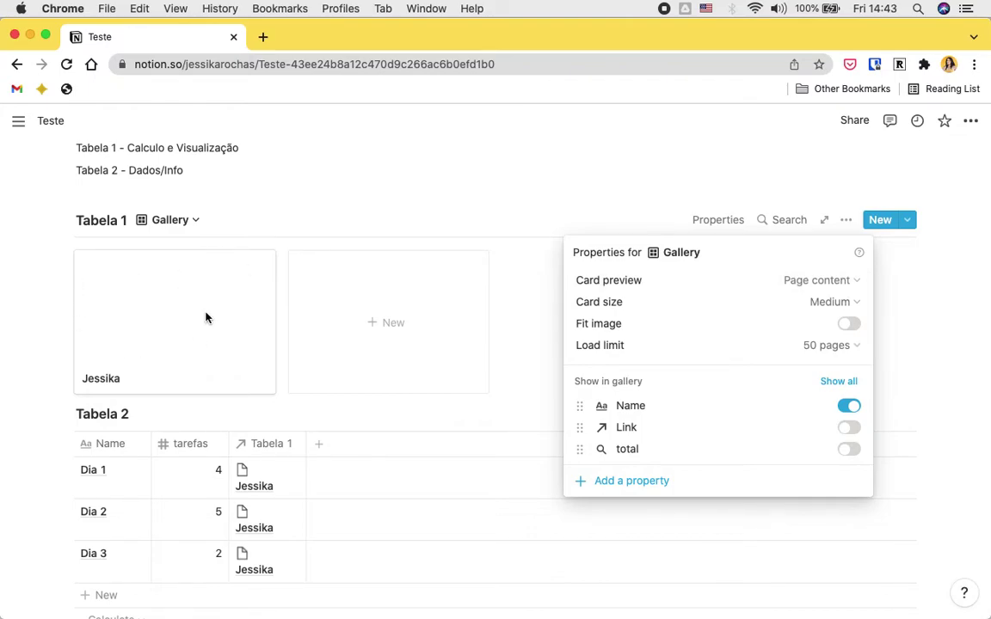
click(828, 286)
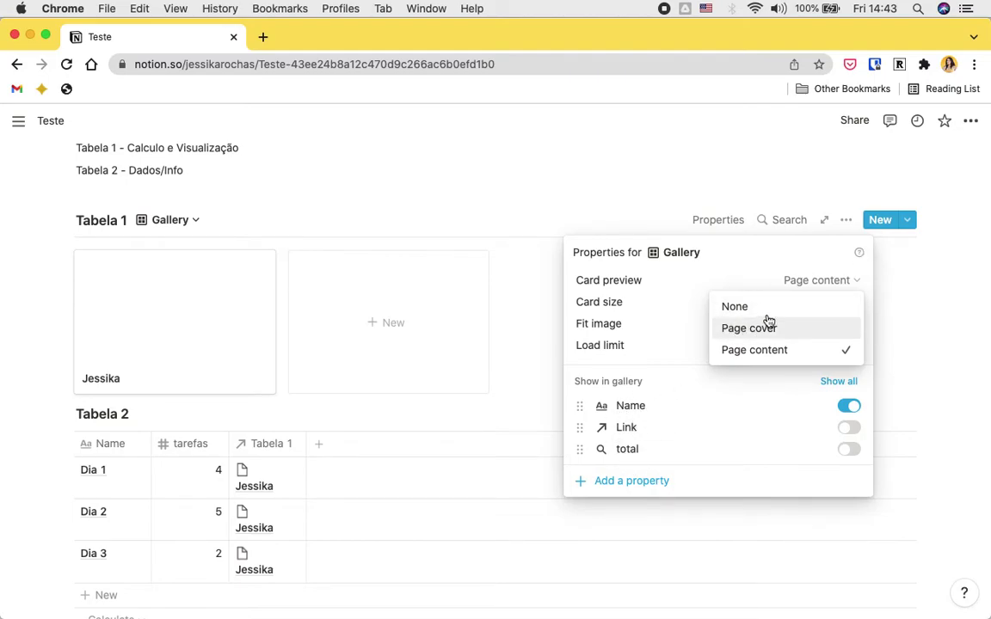
click(650, 344)
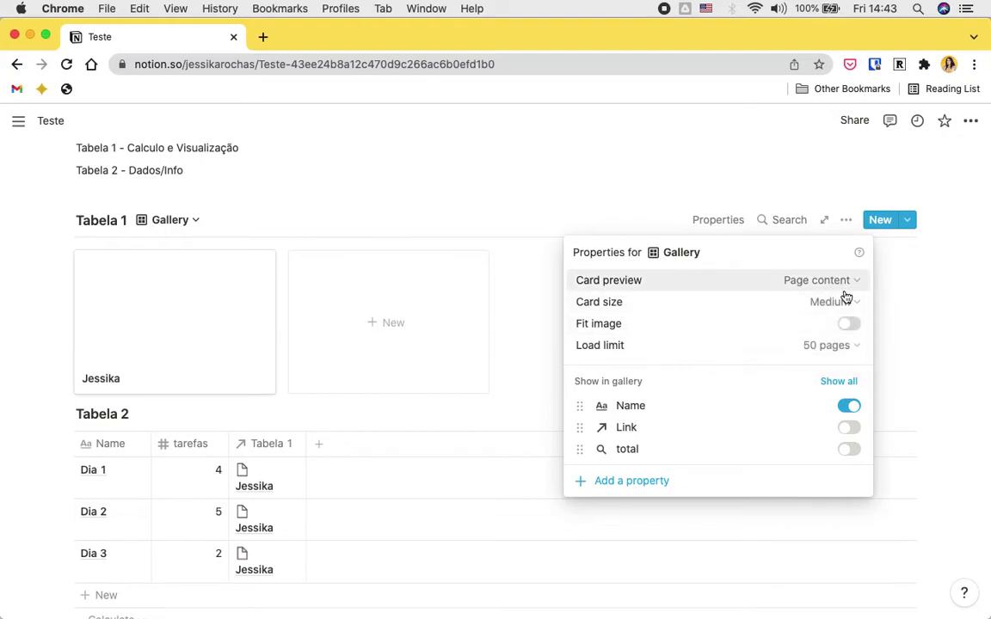
- Try the Small, Medium and Large card sizes for the gallery and return it to Medium
click(839, 303)
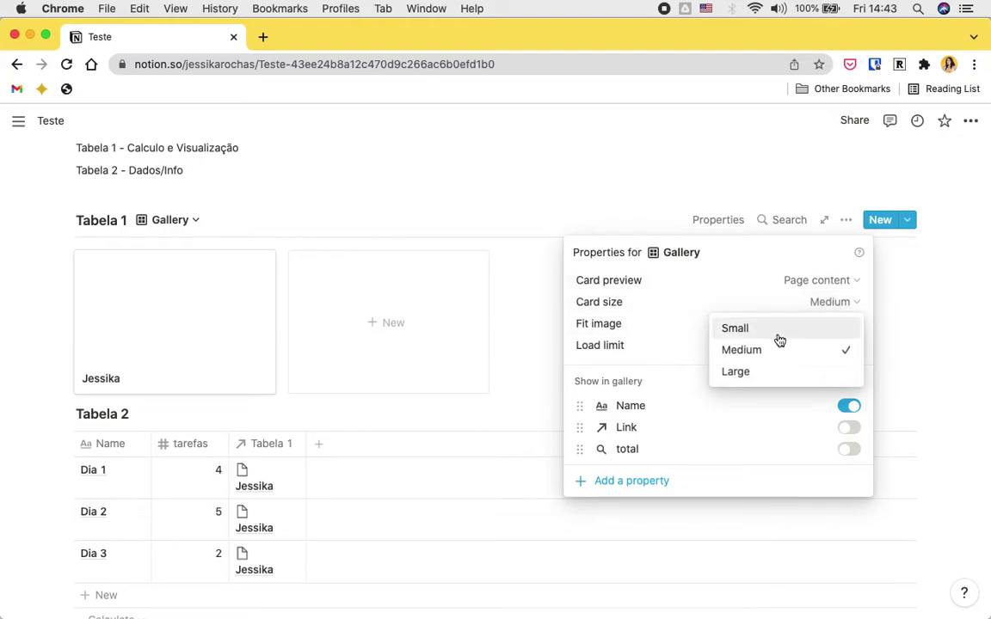
click(772, 331)
click(831, 310)
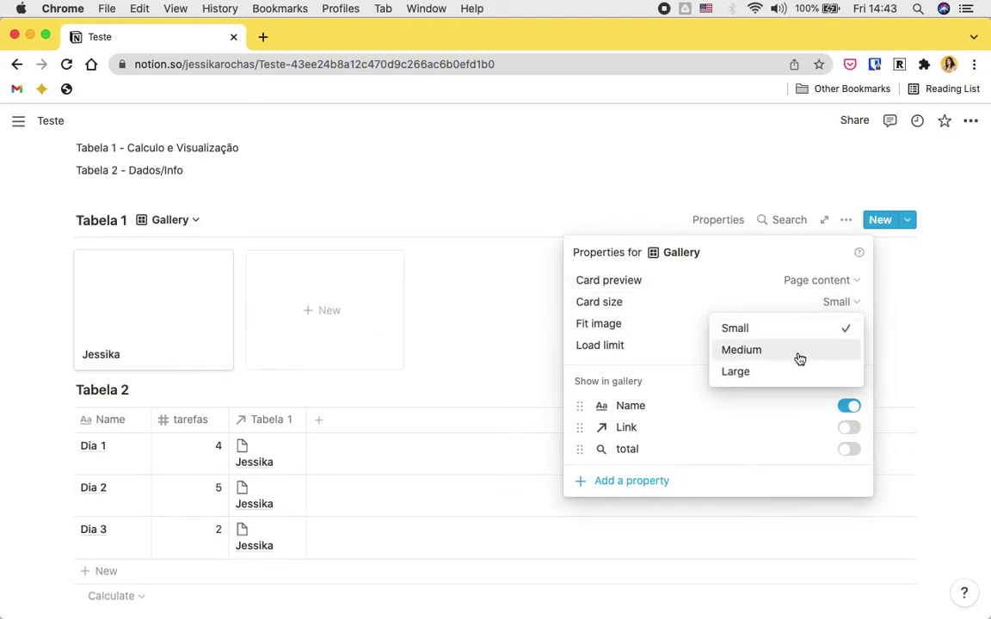
click(800, 352)
click(829, 308)
click(788, 370)
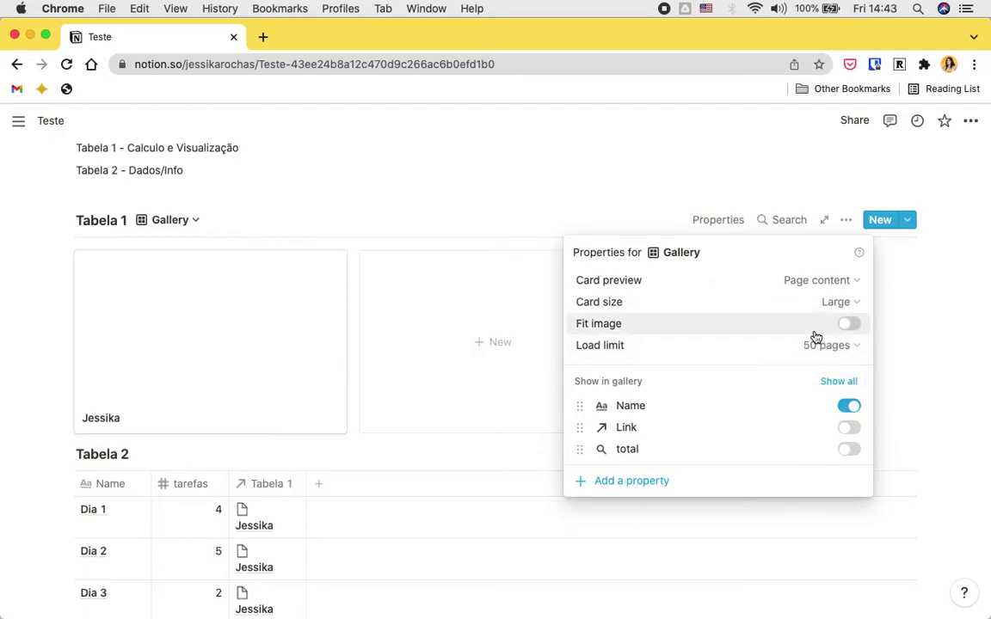
click(843, 306)
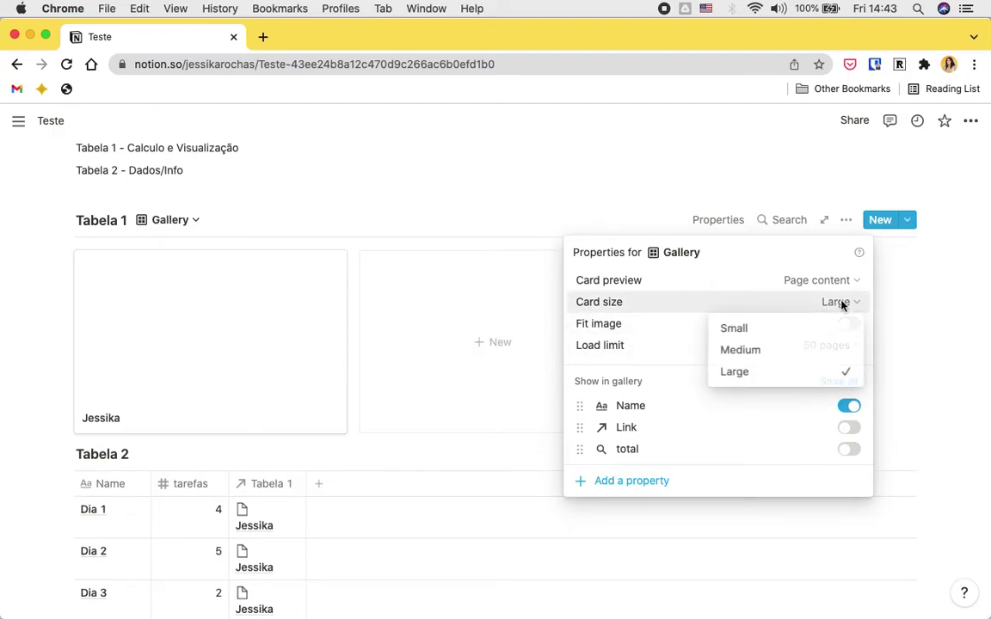
click(771, 352)
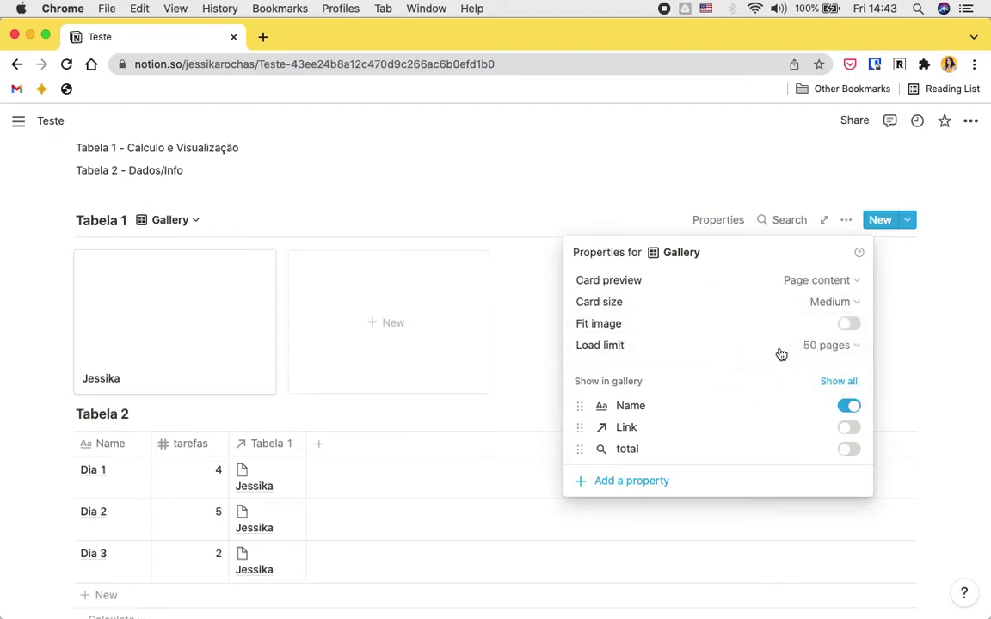
click(837, 356)
click(362, 326)
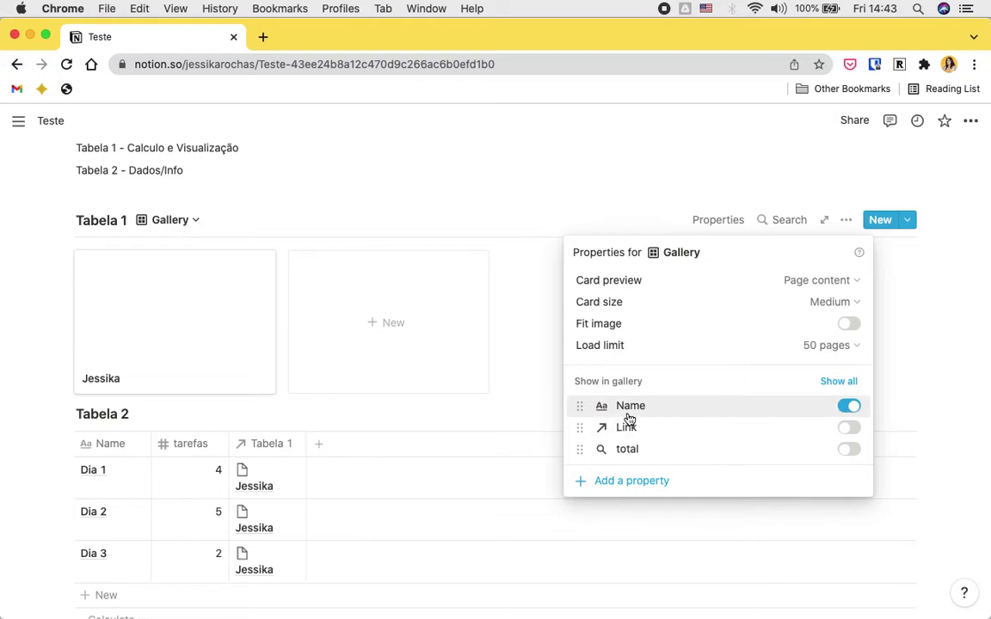
- Toggle the Name property off and back on, and show the total property on the gallery cards
click(849, 407)
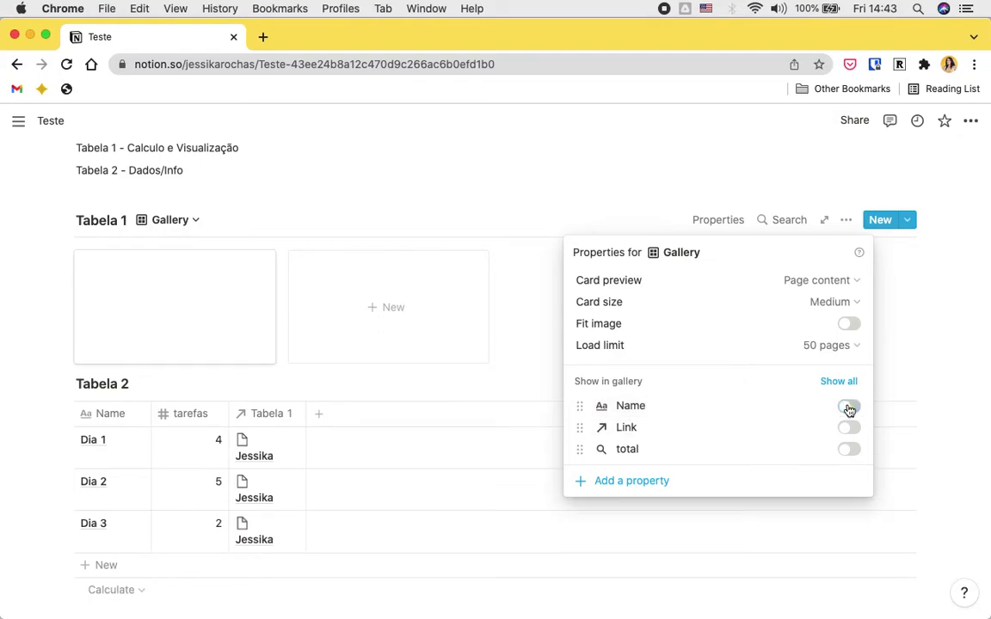
click(849, 407)
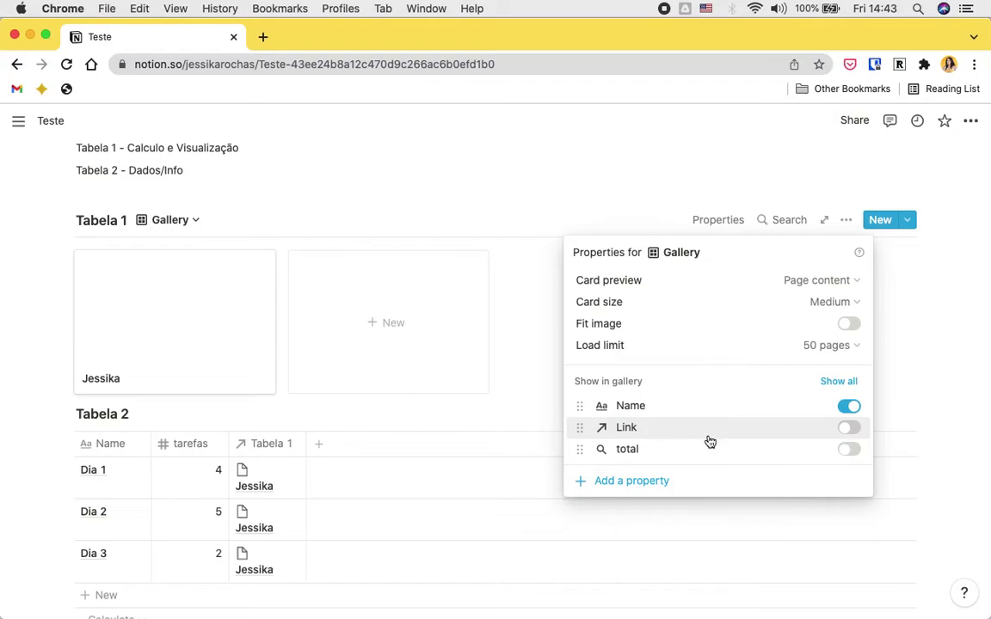
click(850, 451)
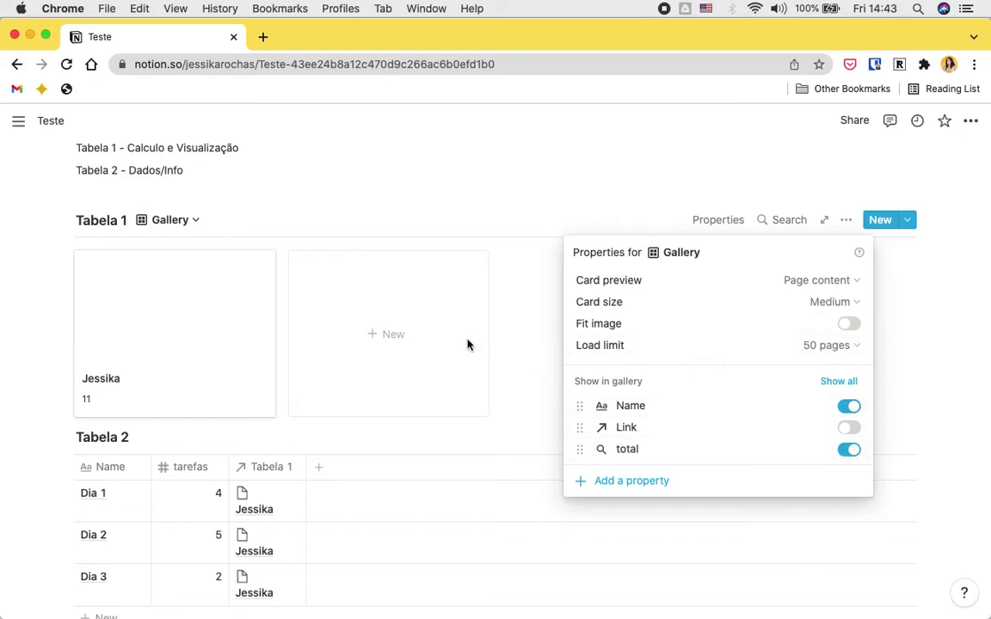
click(499, 348)
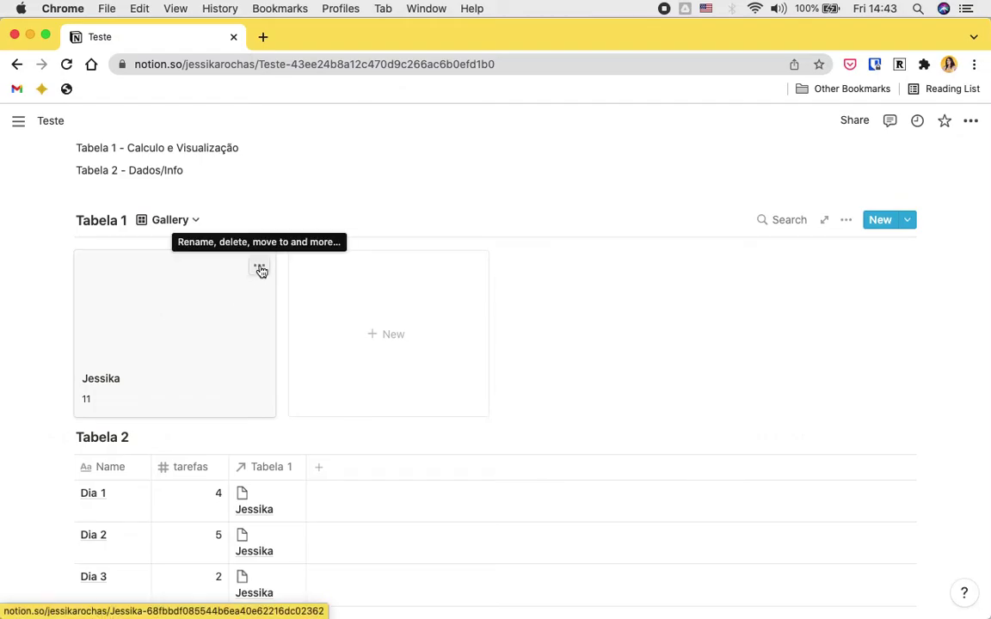
- Switch Tabela 1 back to its Table view
click(260, 268)
click(181, 228)
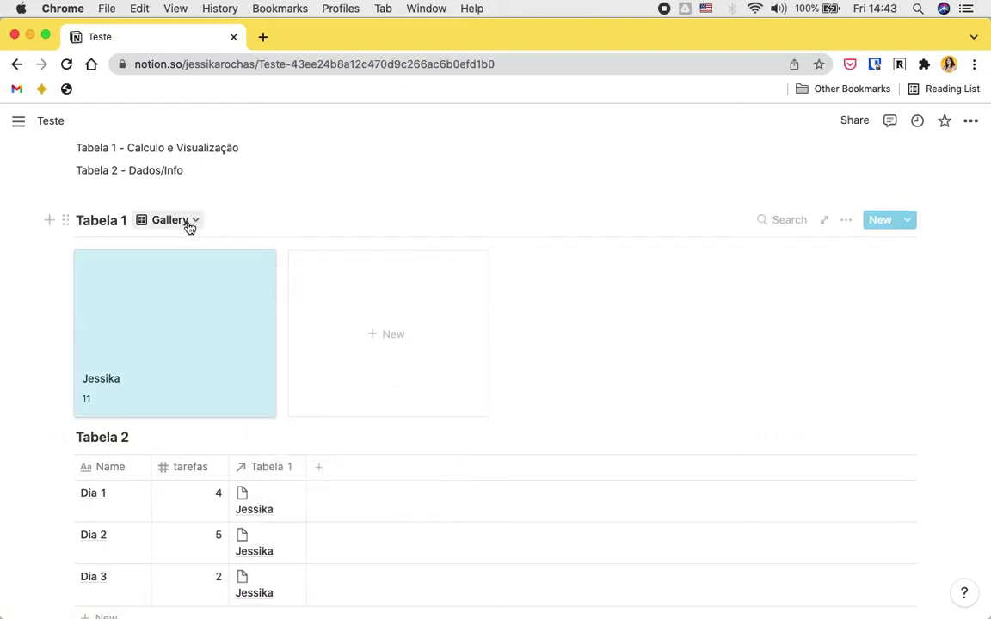
click(189, 226)
click(152, 303)
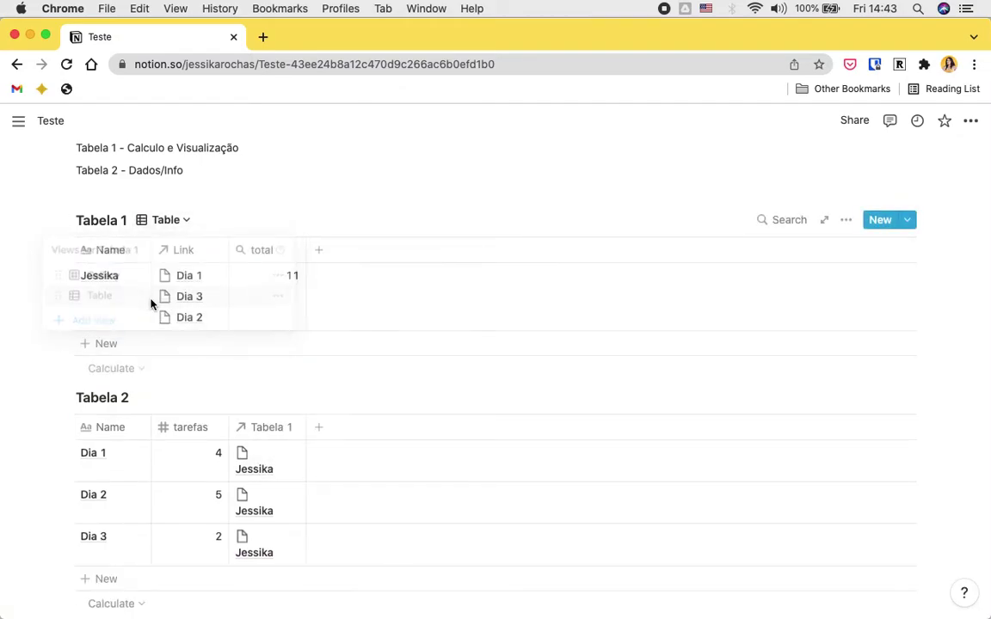
- Add a property named Registro total to Tabela 1
click(323, 256)
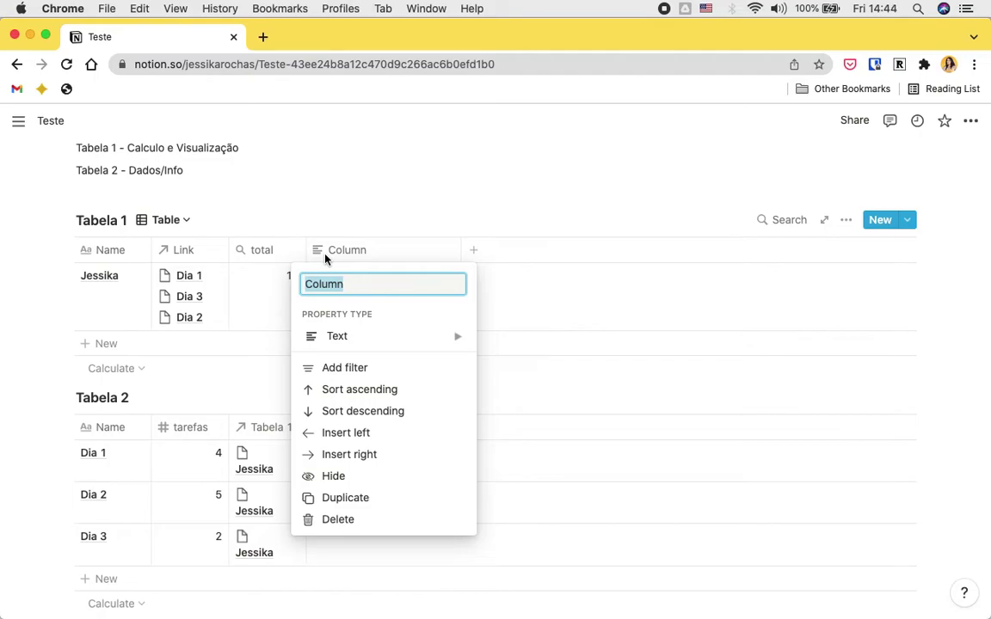
text(Registr)
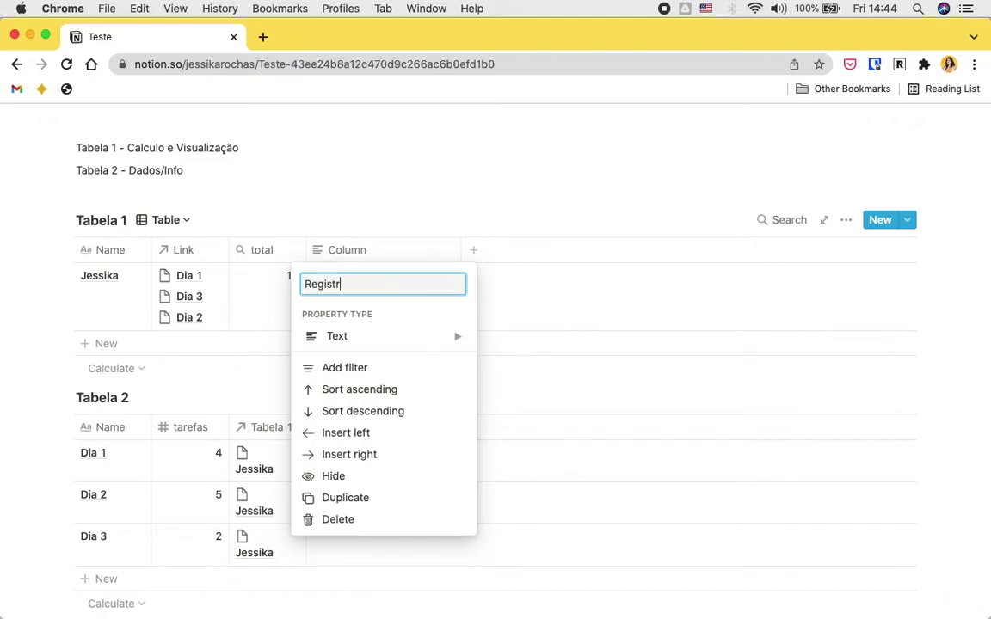
text(o total)
key(Return)
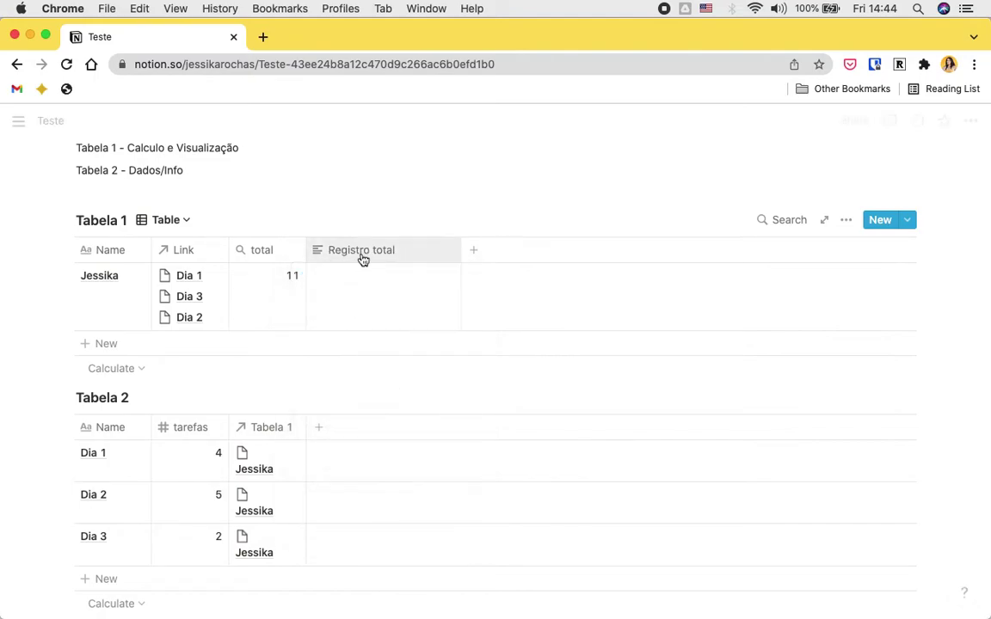
- Change the Registro total property's type to Formula and narrow its column
click(425, 256)
mouse_move(451, 338)
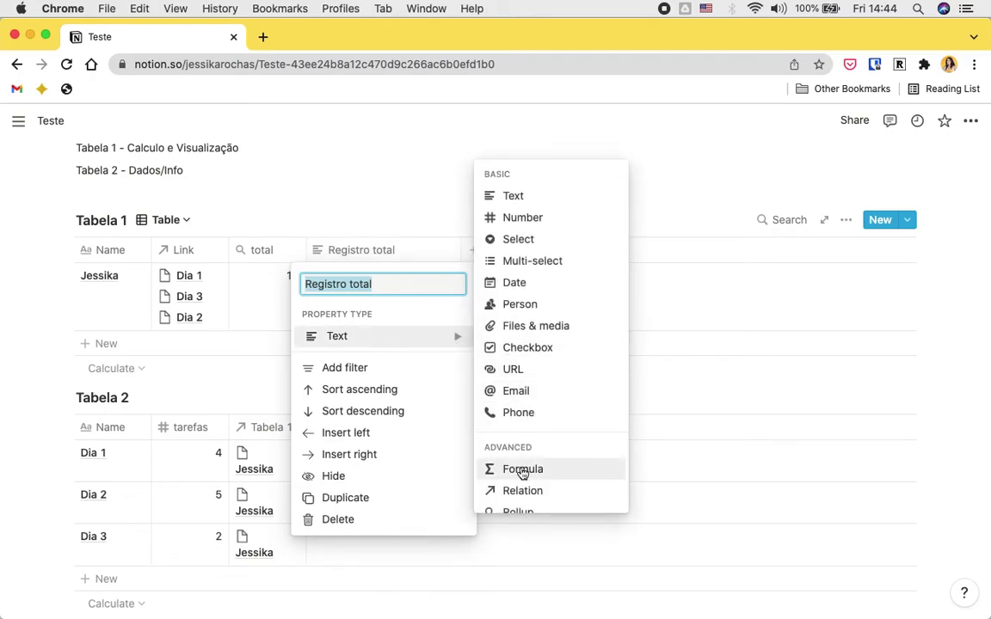
scroll(461, 469, down, 1)
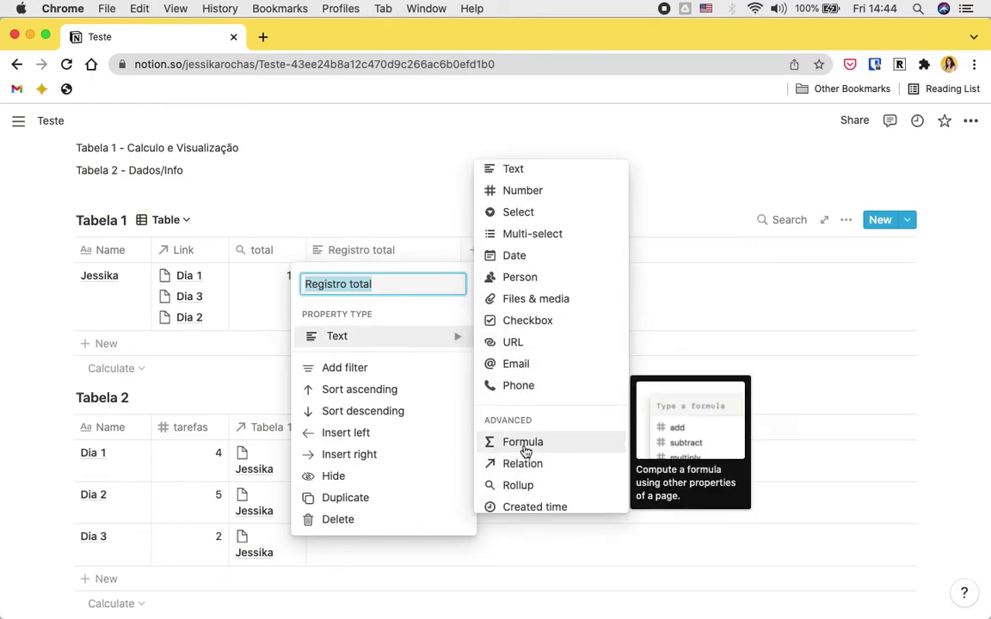
click(525, 442)
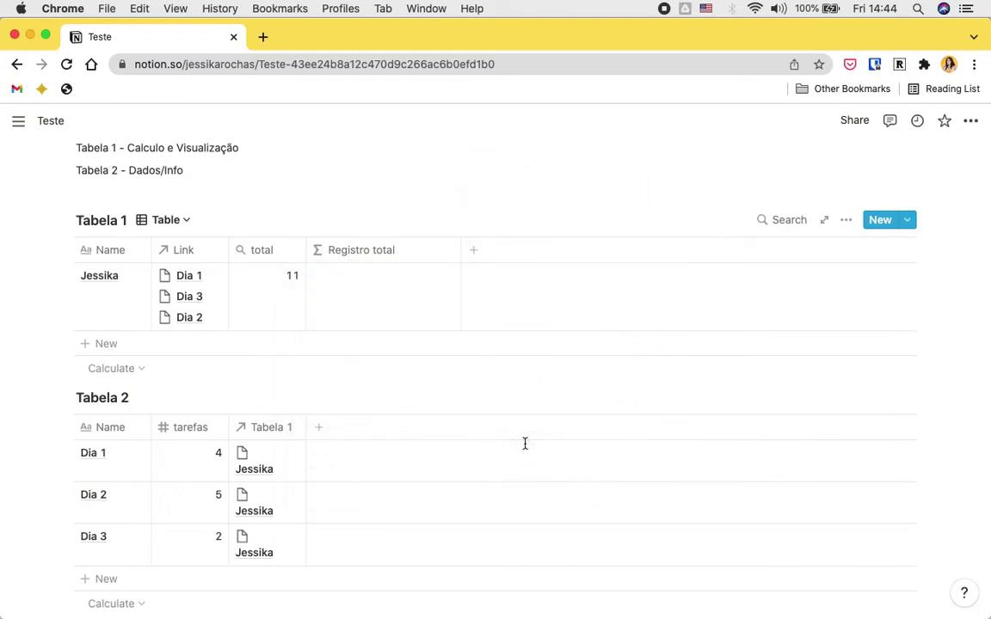
click(434, 260)
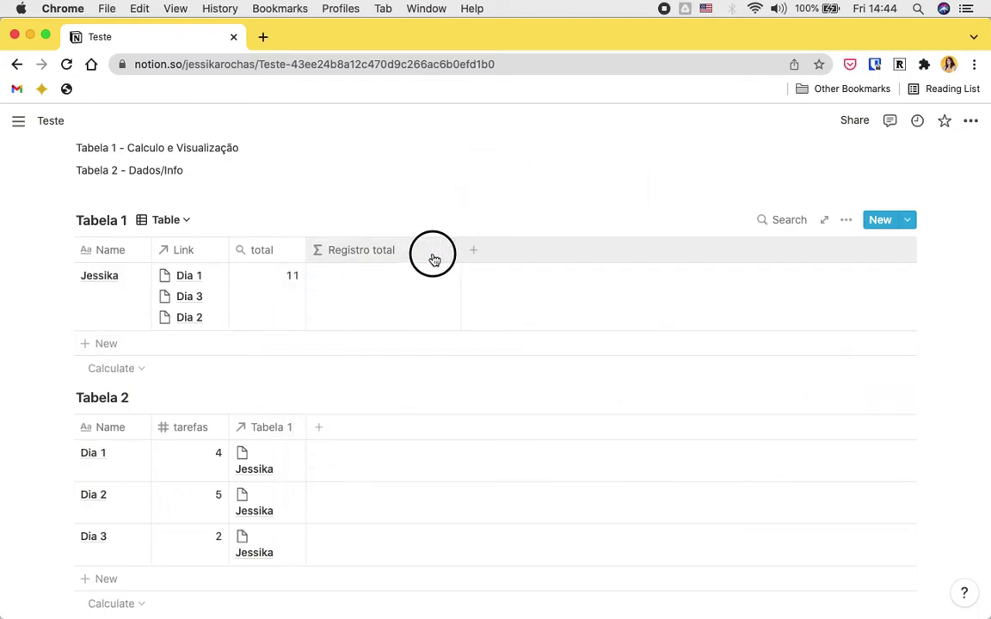
drag(460, 250, 416, 253)
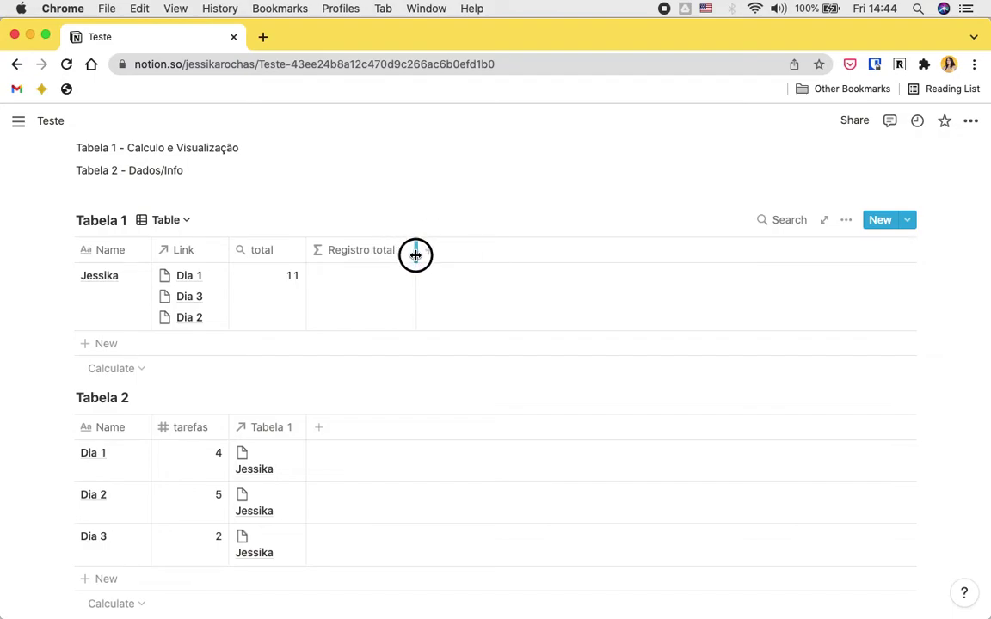
- Begin the Registro total formula with the text "Total de Tarefas: " followed by a plus operator
click(370, 299)
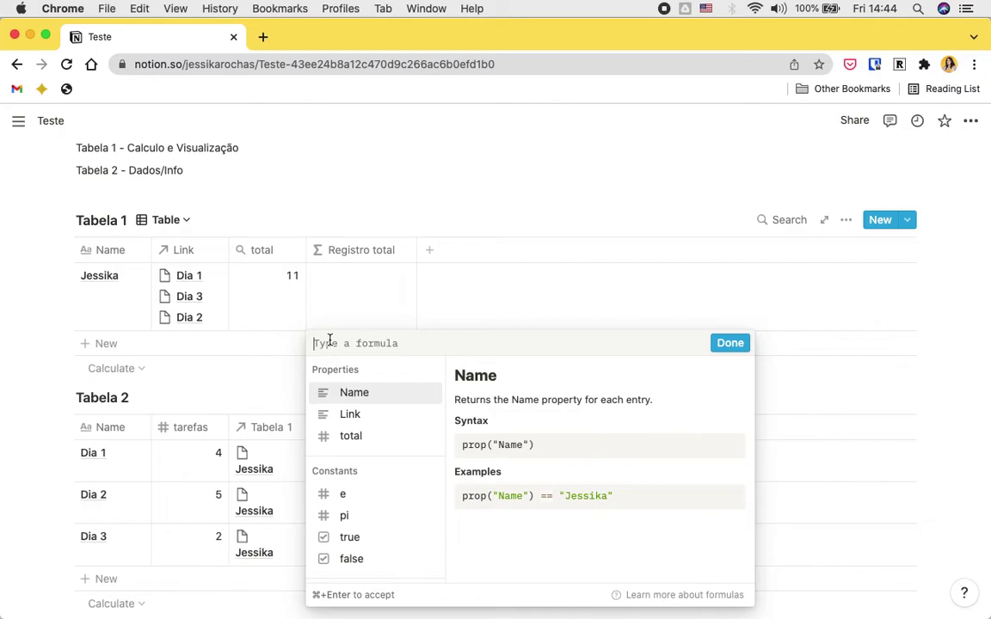
text("")
text(Total de T)
text(arefas: ")
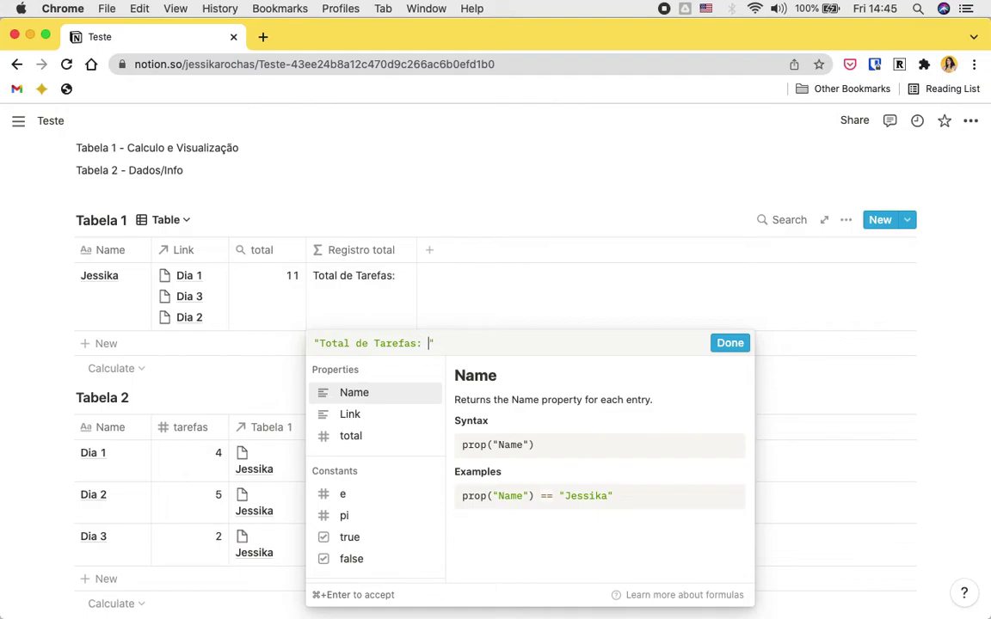
click(429, 343)
drag(421, 344, 430, 343)
click(426, 343)
text(+)
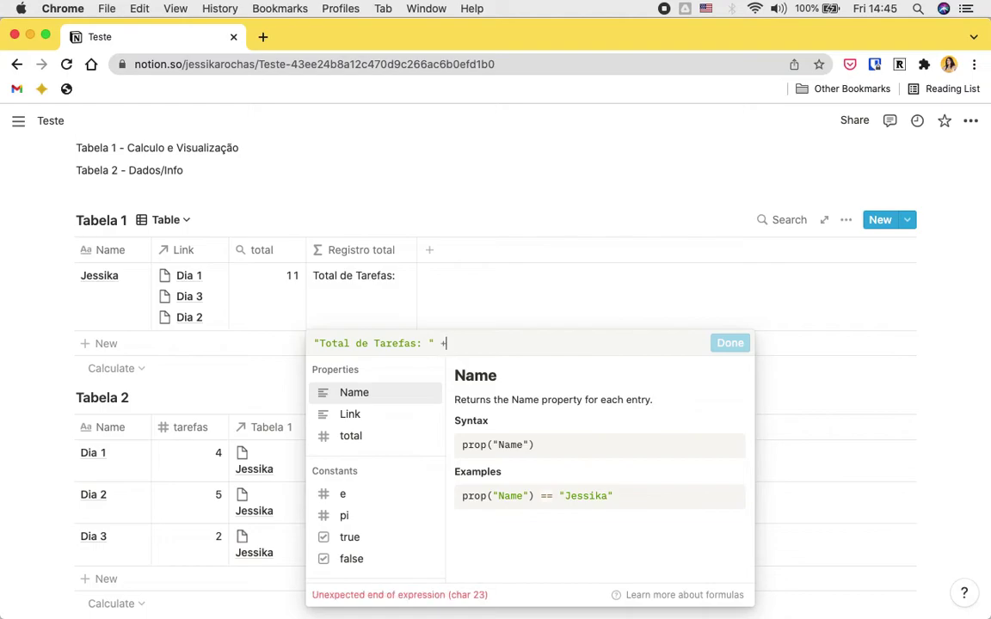
- Append the total property to the formula after the plus operator
scroll(376, 475, down, 5)
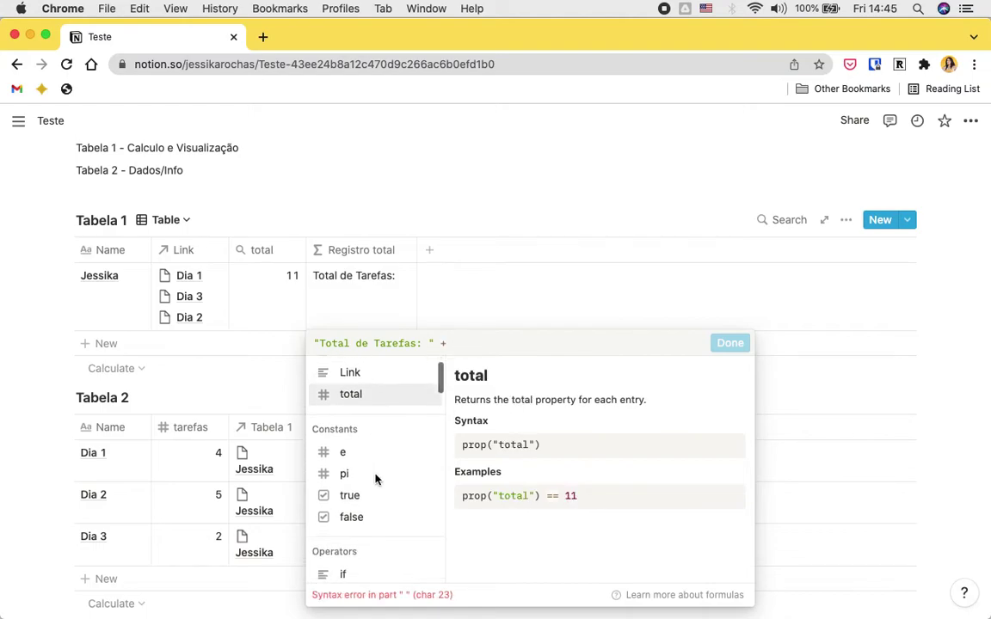
scroll(376, 479, down, 6)
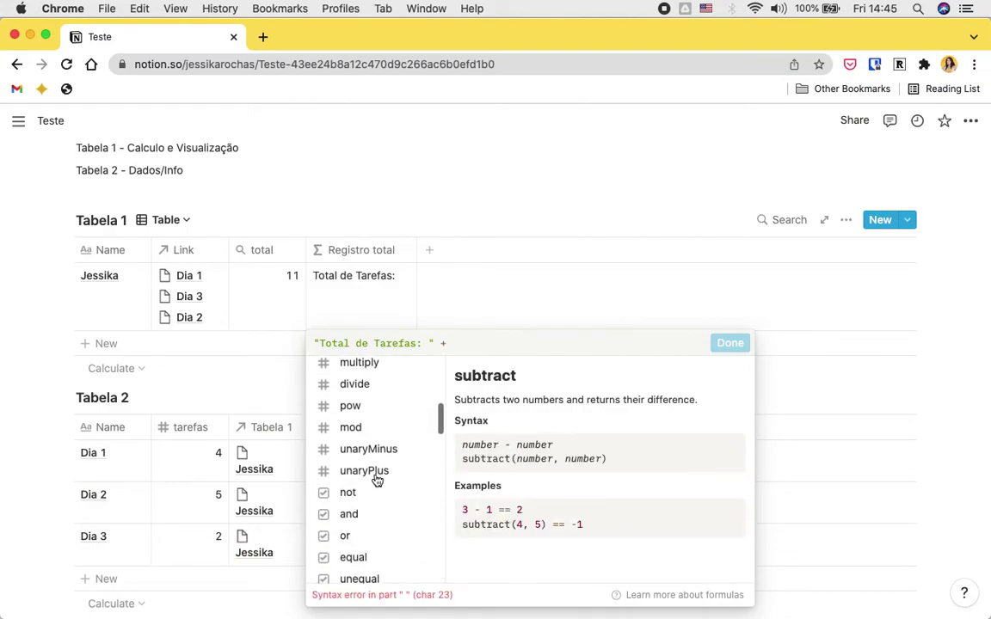
scroll(375, 480, up, 10)
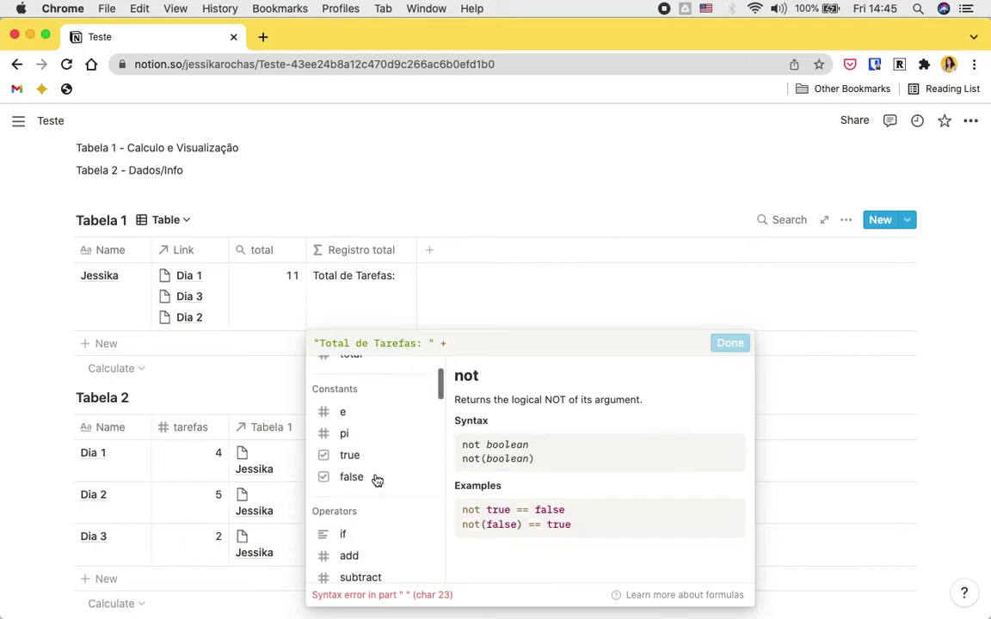
scroll(358, 395, up, 2)
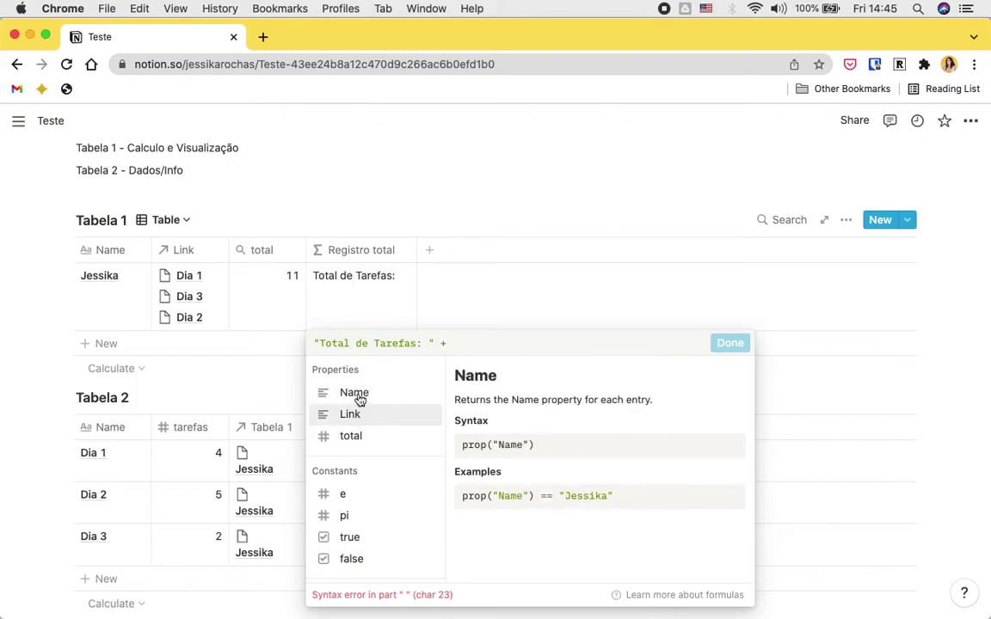
click(347, 444)
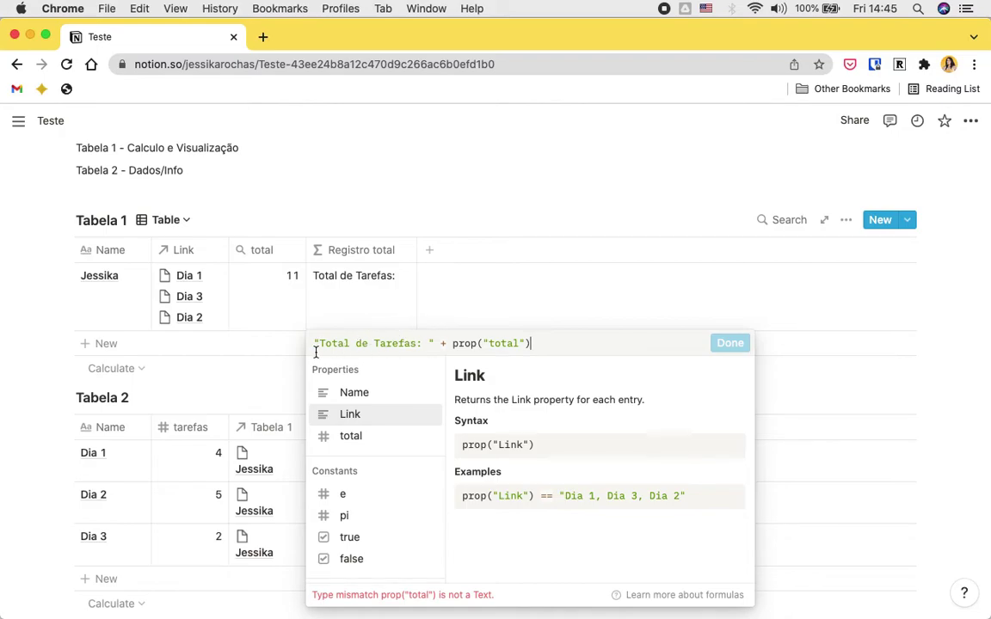
- Wrap prop("total") in the format() function, accept the formula, and widen the Registro total column to fit the text on one line
drag(453, 344, 538, 344)
key(super+c)
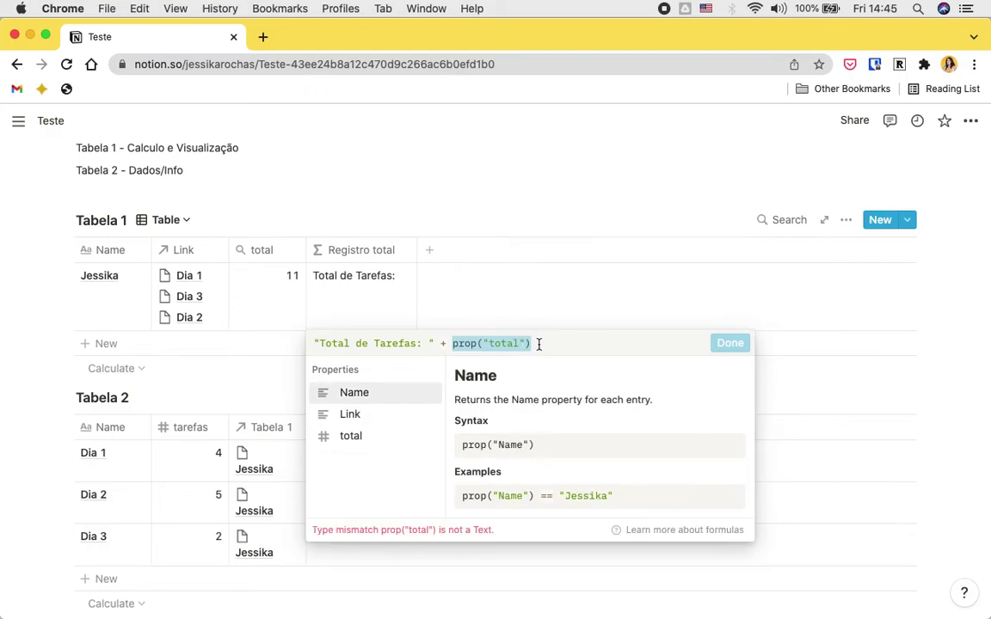
key(BackSpace)
text(form)
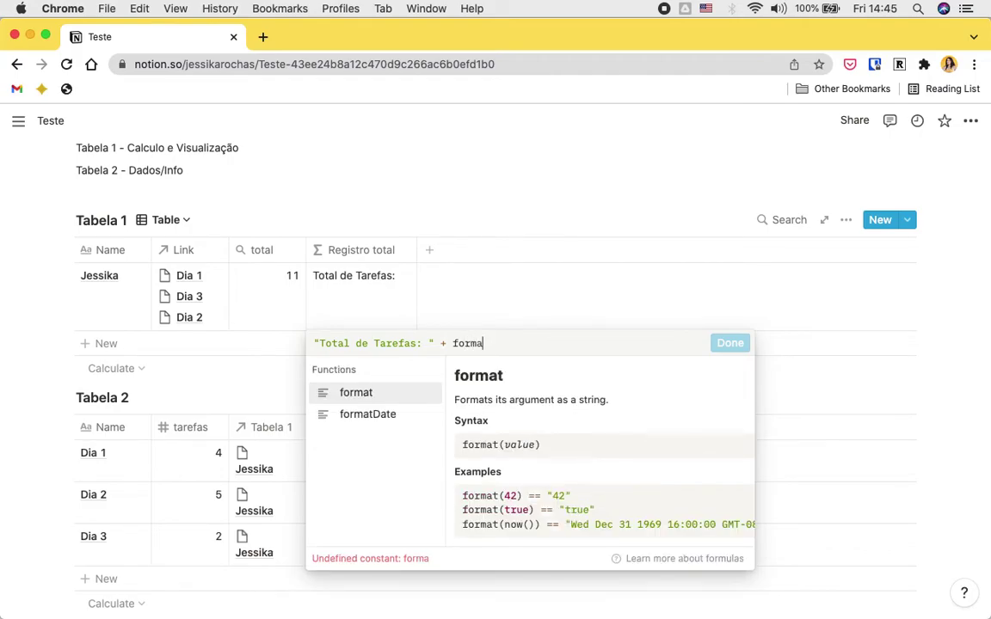
text(at())
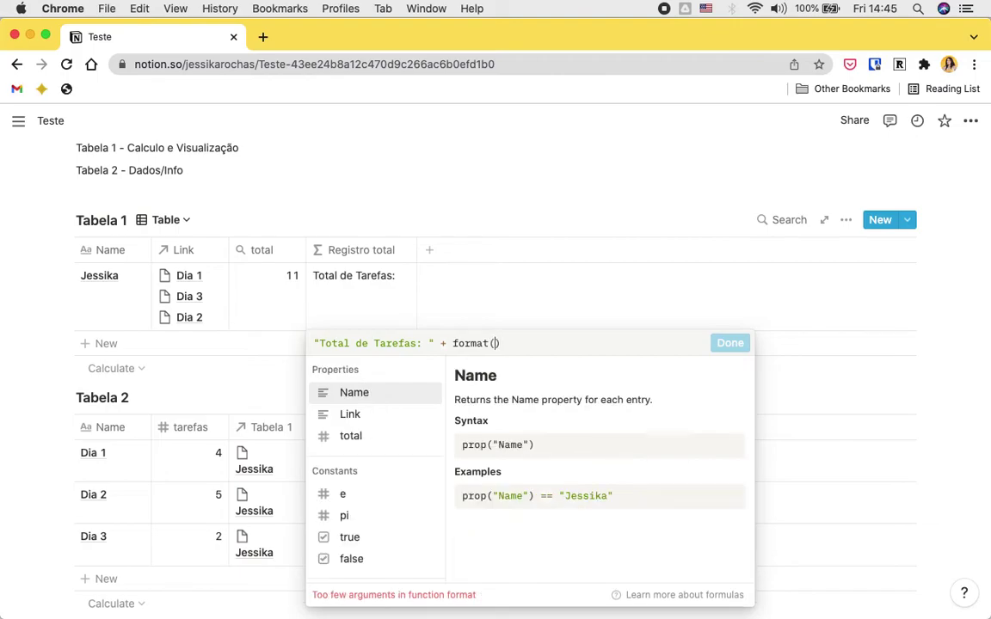
key(super+v)
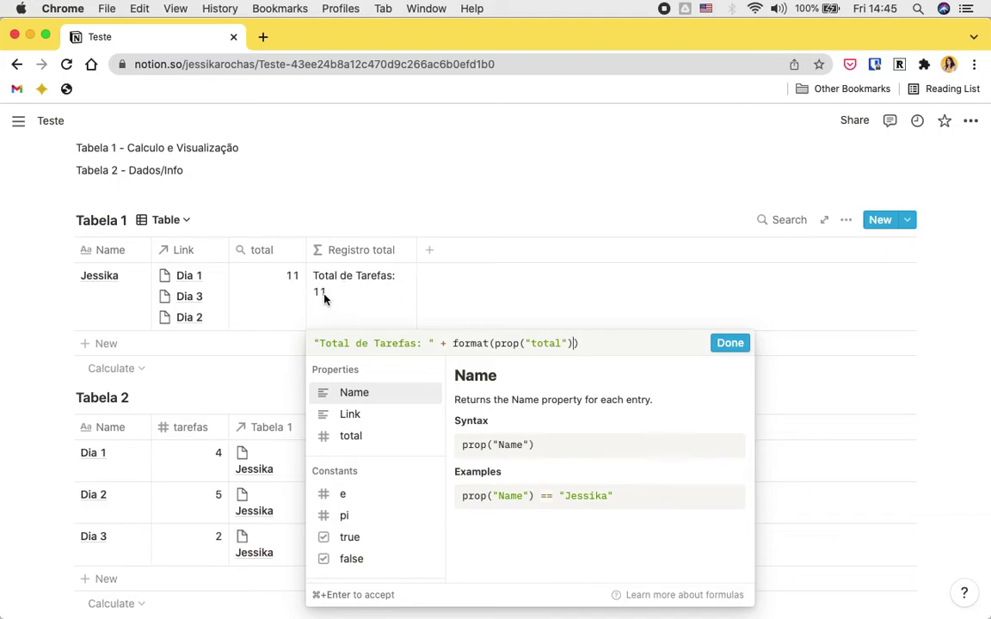
click(729, 345)
mouse_move(418, 249)
mouse_down()
mouse_move(447, 251)
mouse_move(435, 250)
mouse_up()
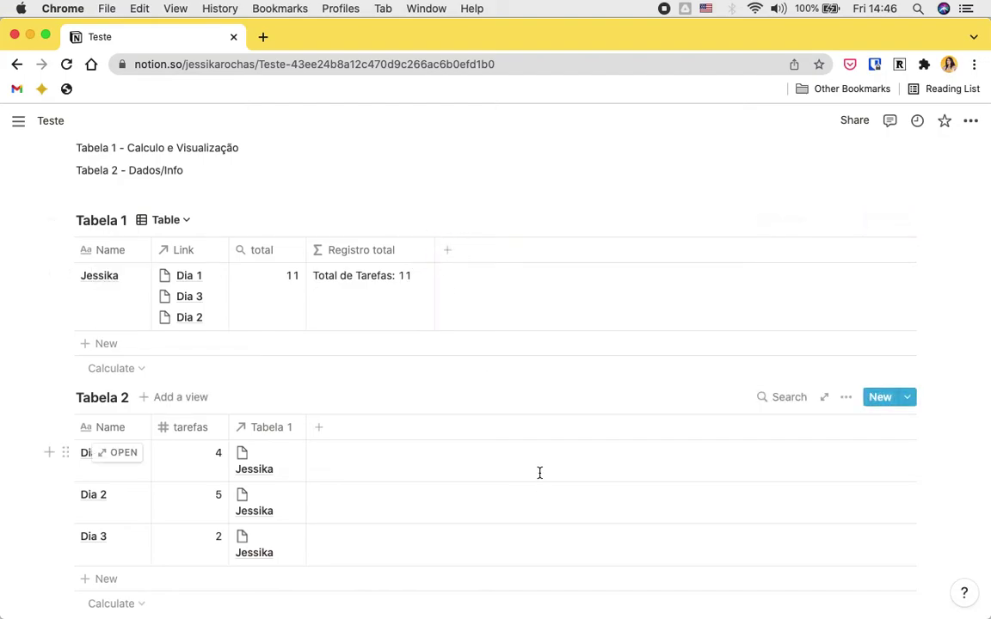
- Switch Tabela 1 to its Gallery view, hiding total and showing Registro total on the cards
click(183, 222)
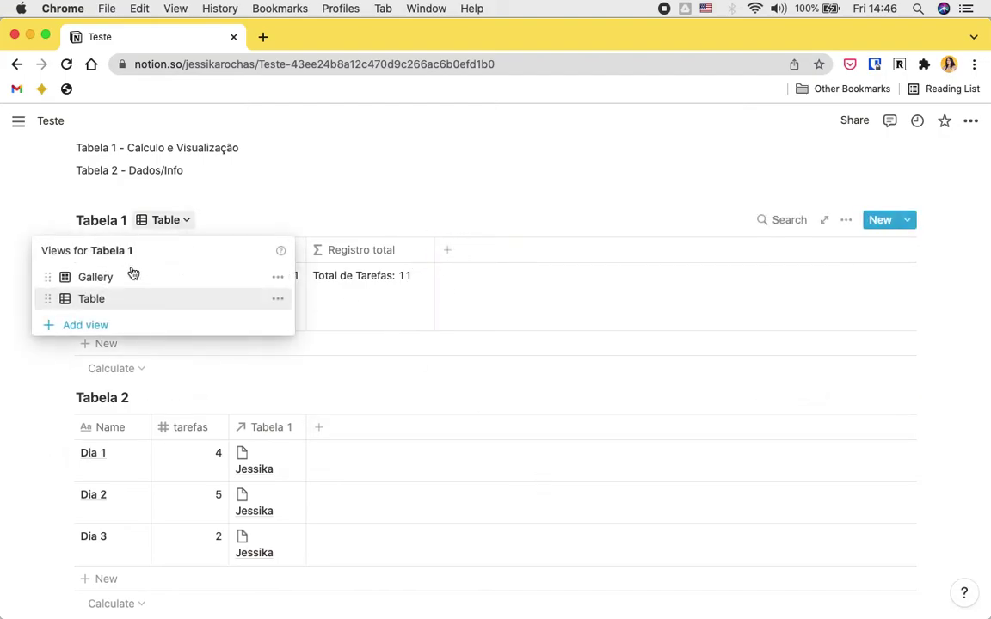
click(131, 273)
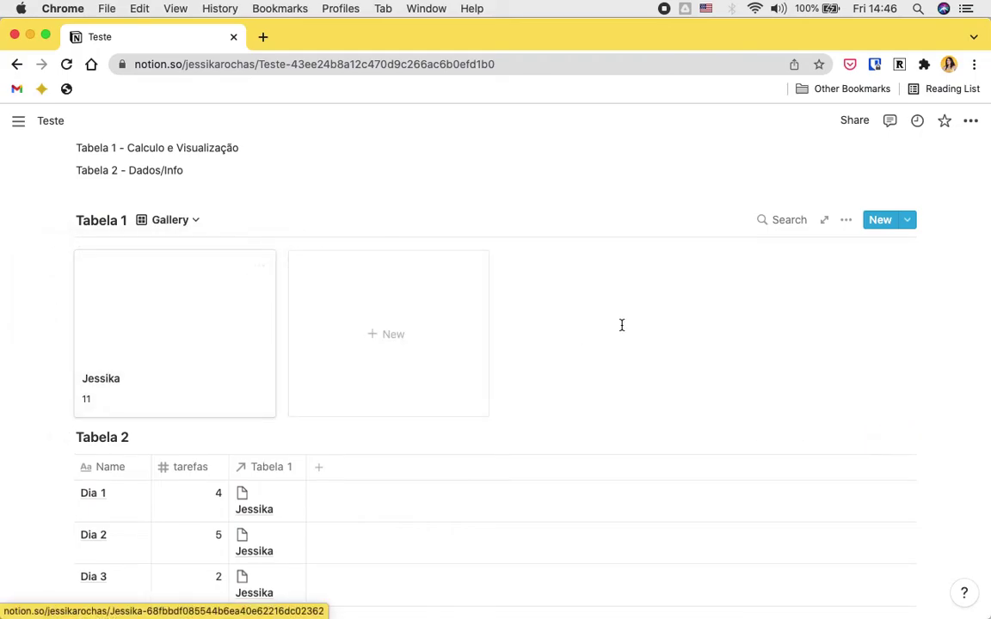
click(846, 221)
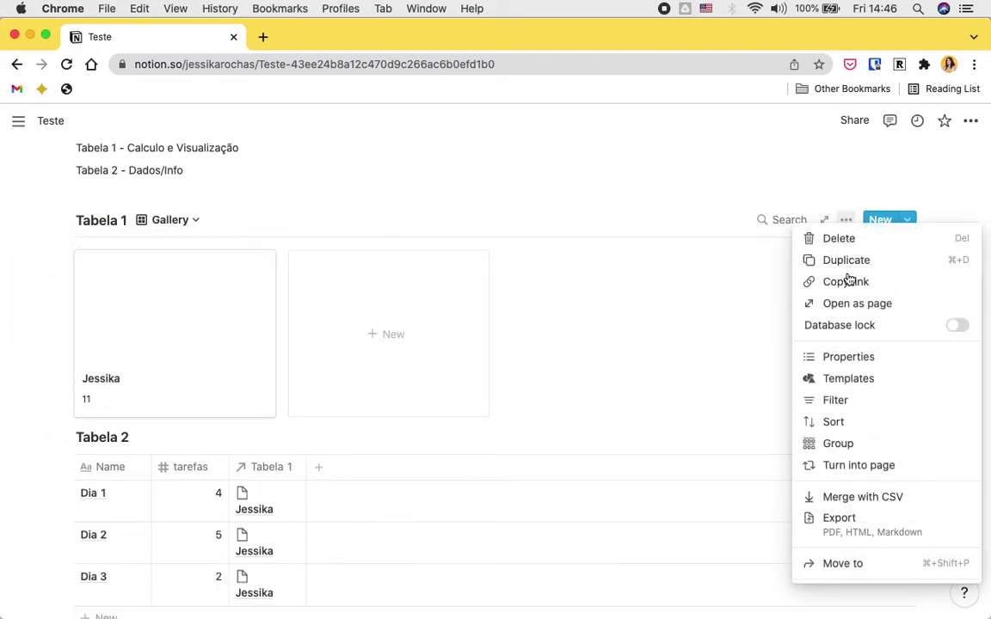
click(877, 358)
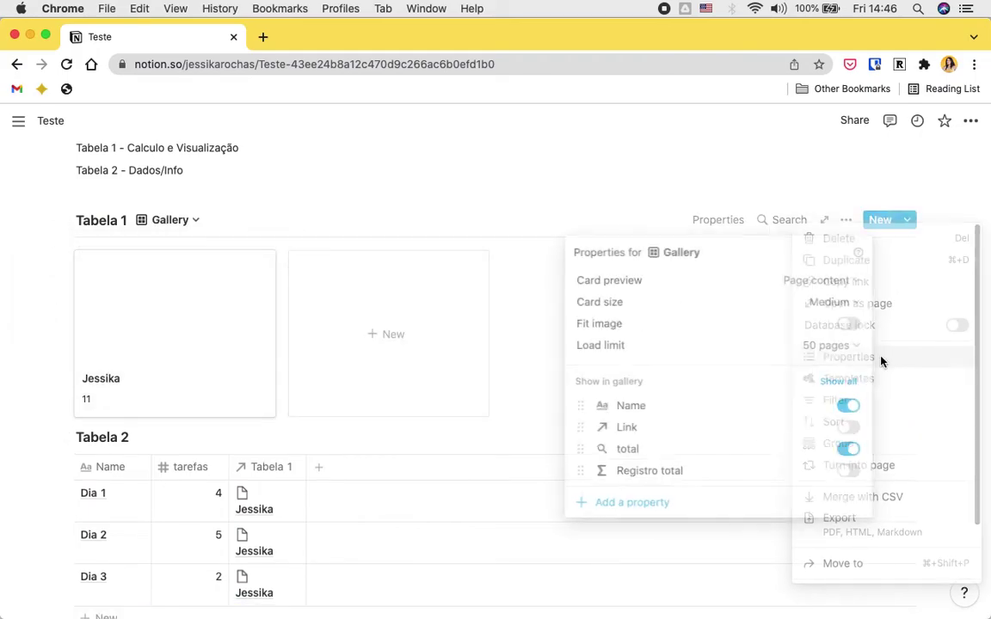
click(849, 451)
click(849, 473)
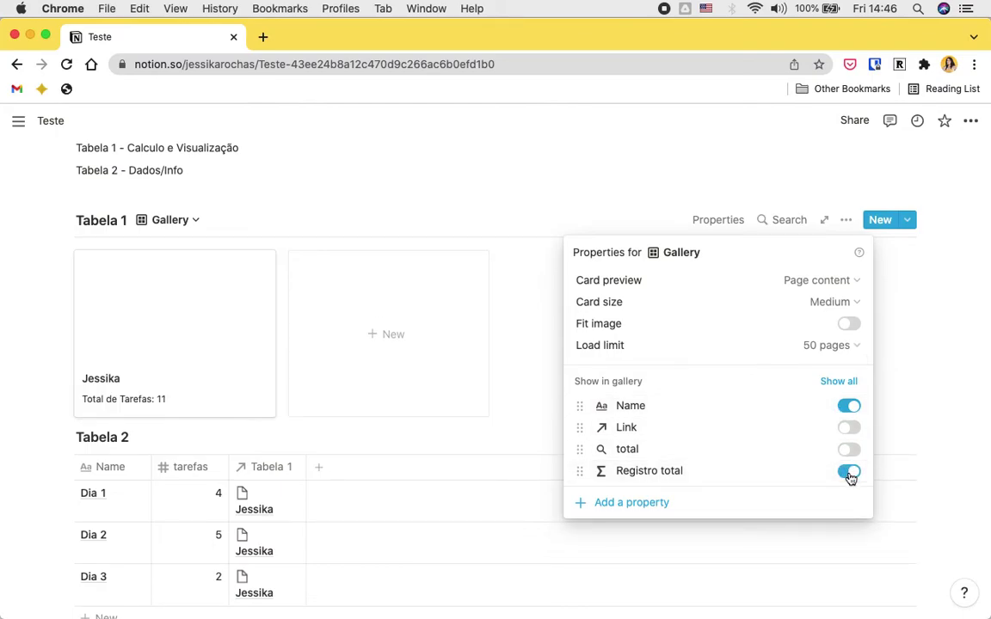
click(794, 179)
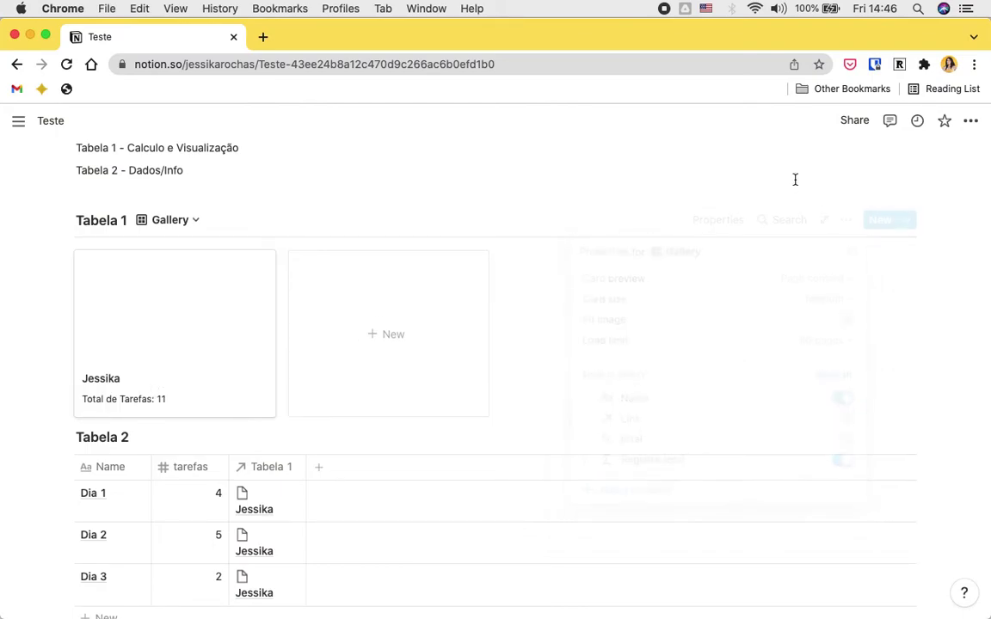
- Add a Number property named habitos to Tabela 2 and place it between tarefas and Tabela 1
scroll(248, 387, down, 3)
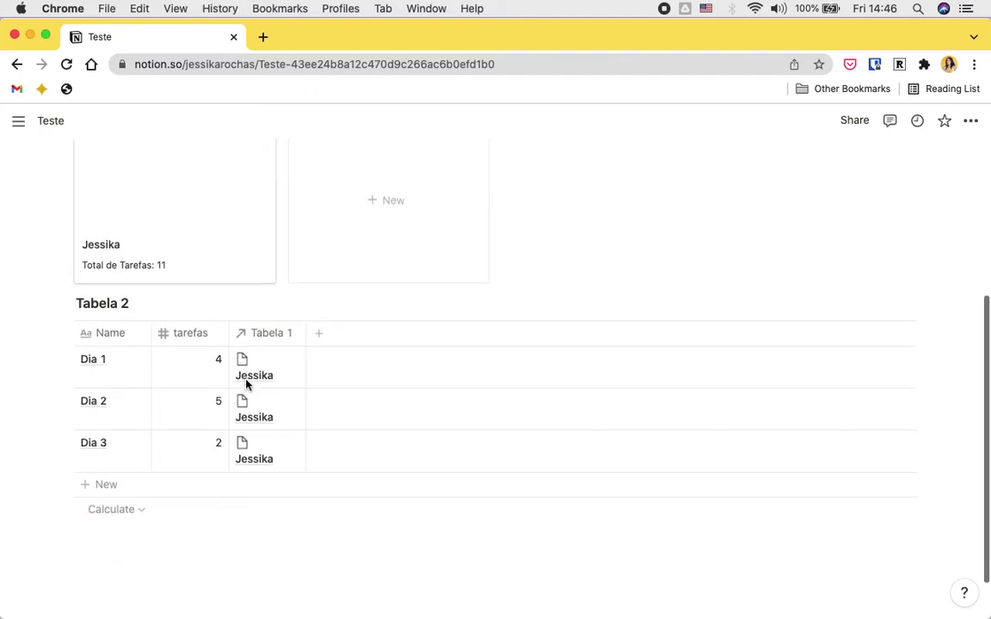
click(320, 333)
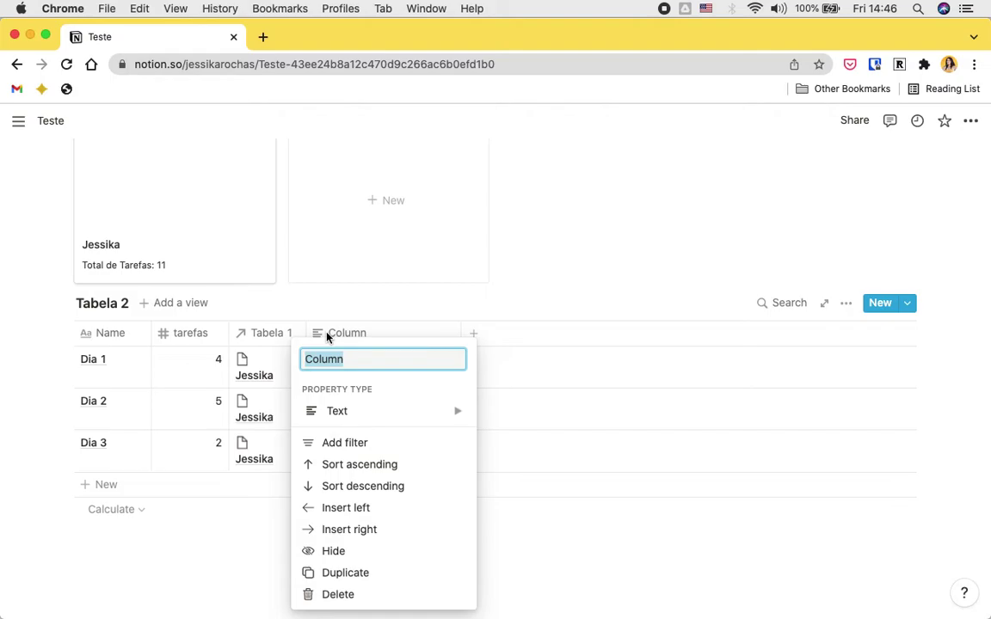
text(habitos)
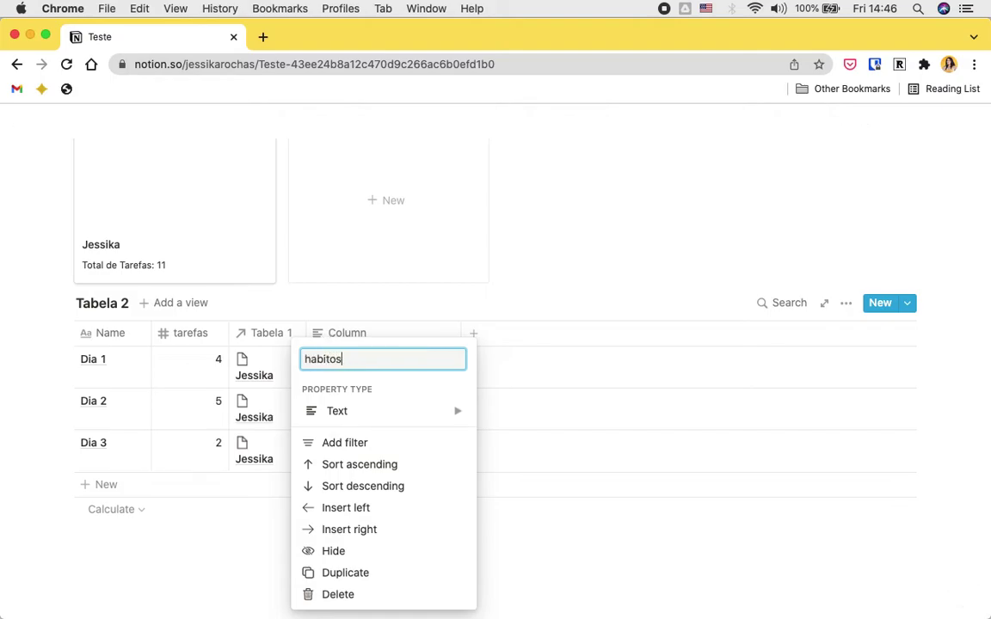
mouse_move(409, 420)
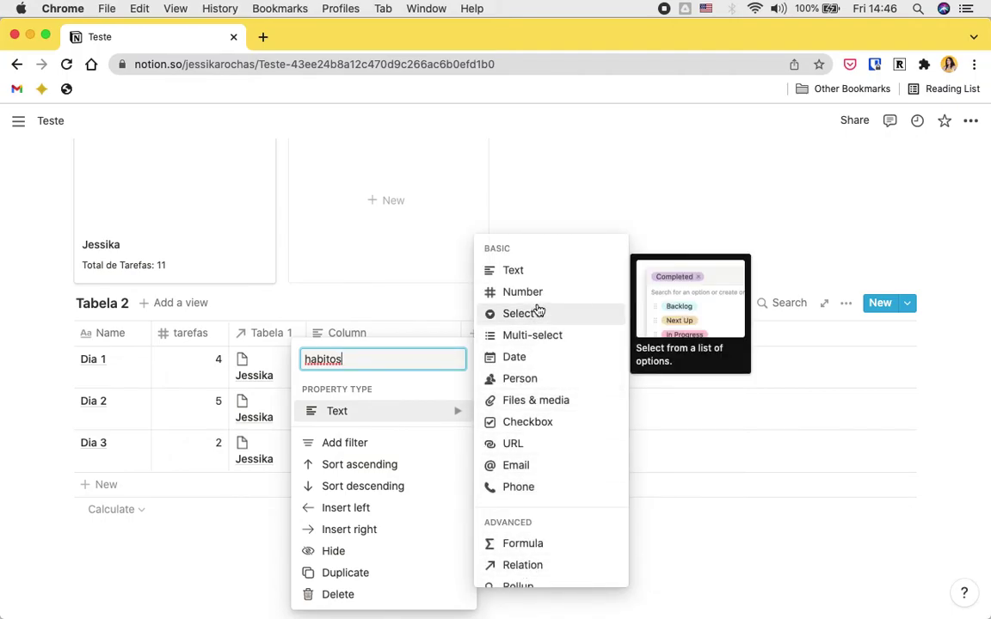
click(512, 291)
drag(327, 336, 271, 336)
- Enter the habitos values 3 for Dia 1, 4 for Dia 2 and 1 for Dia 3
click(271, 378)
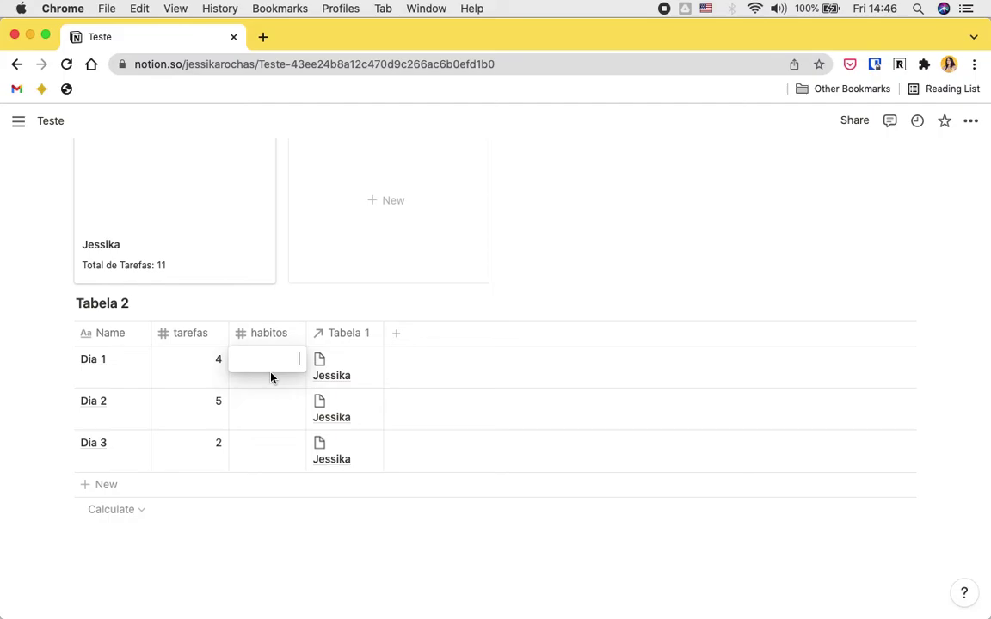
text(3)
key(Return)
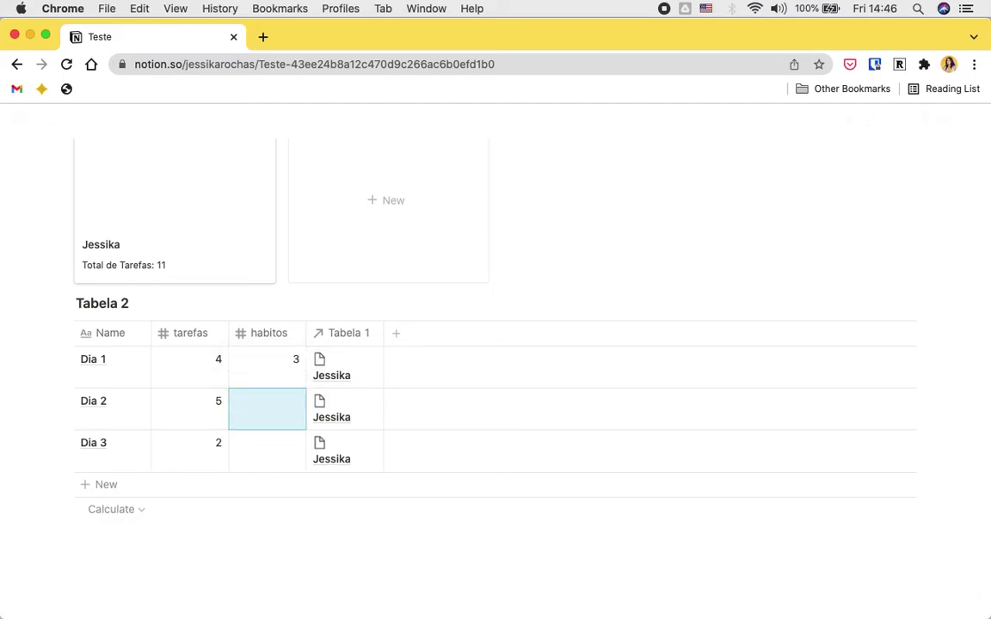
text(4)
key(Return)
text(1)
key(Return)
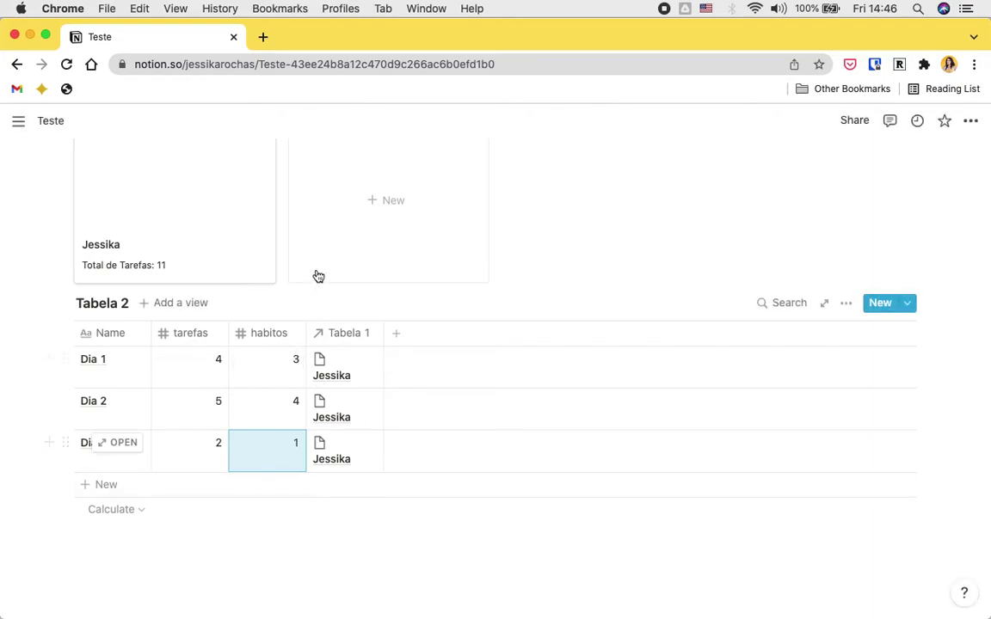
- Open the page of Tabela 1's gallery card to view its properties, and close it again
scroll(317, 287, up, 2)
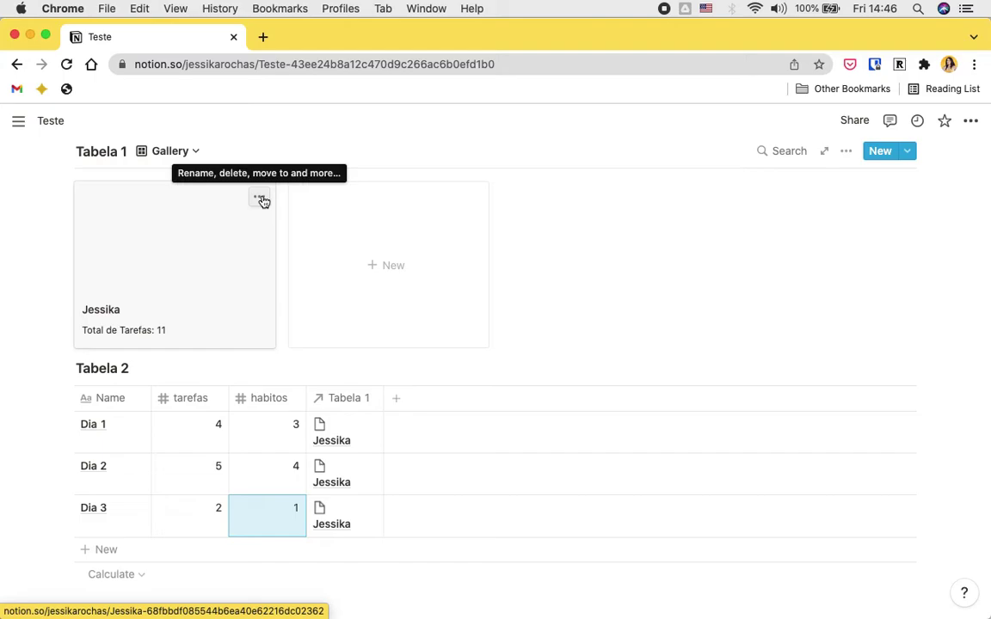
click(261, 200)
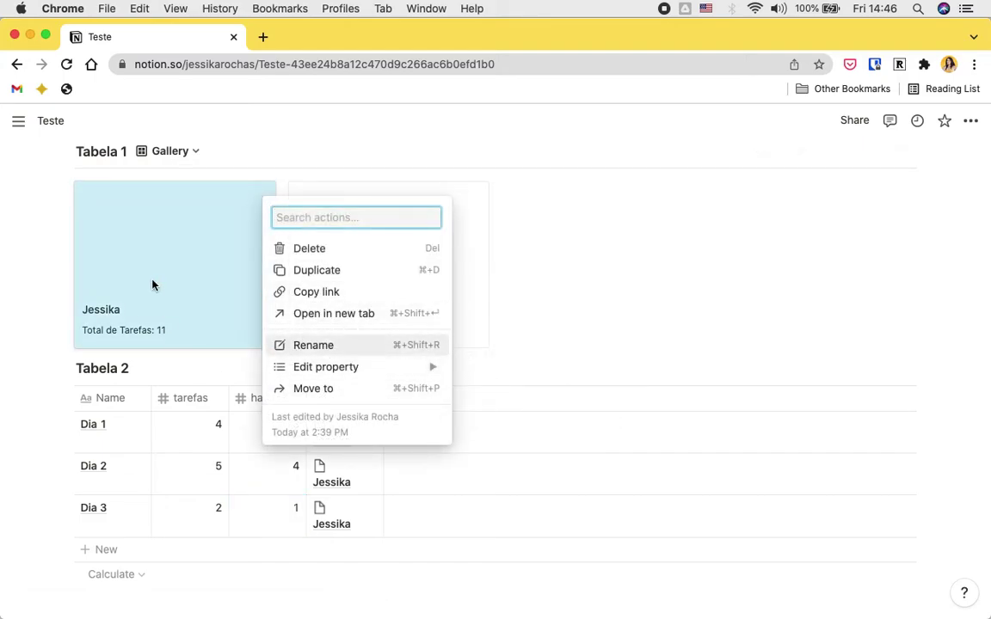
click(226, 289)
click(236, 279)
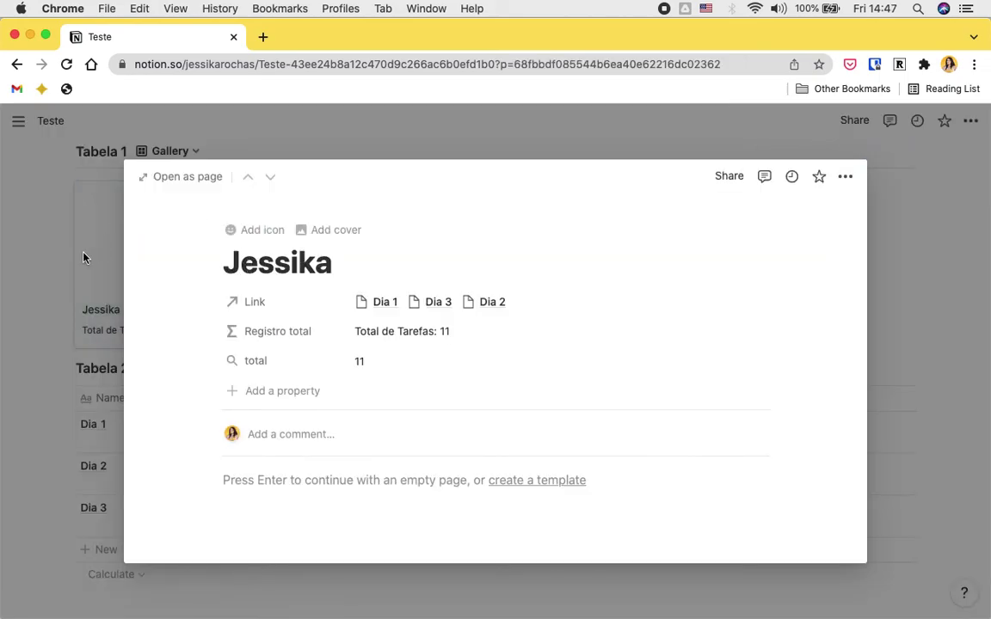
click(83, 258)
- Open the page of Tabela 1's gallery card, view the Registro total formula, and close both again
click(179, 154)
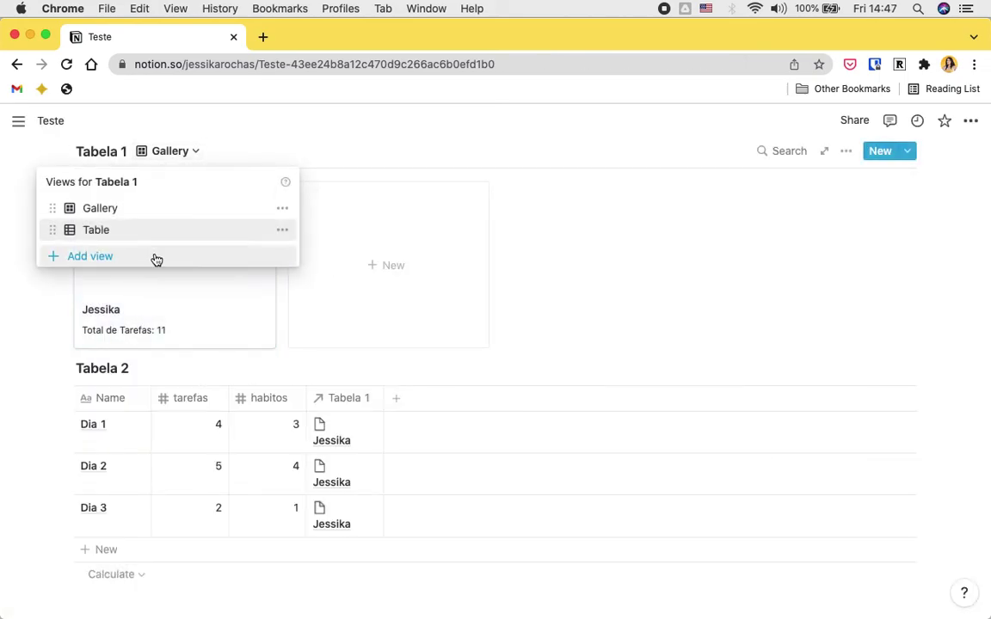
click(161, 321)
click(173, 321)
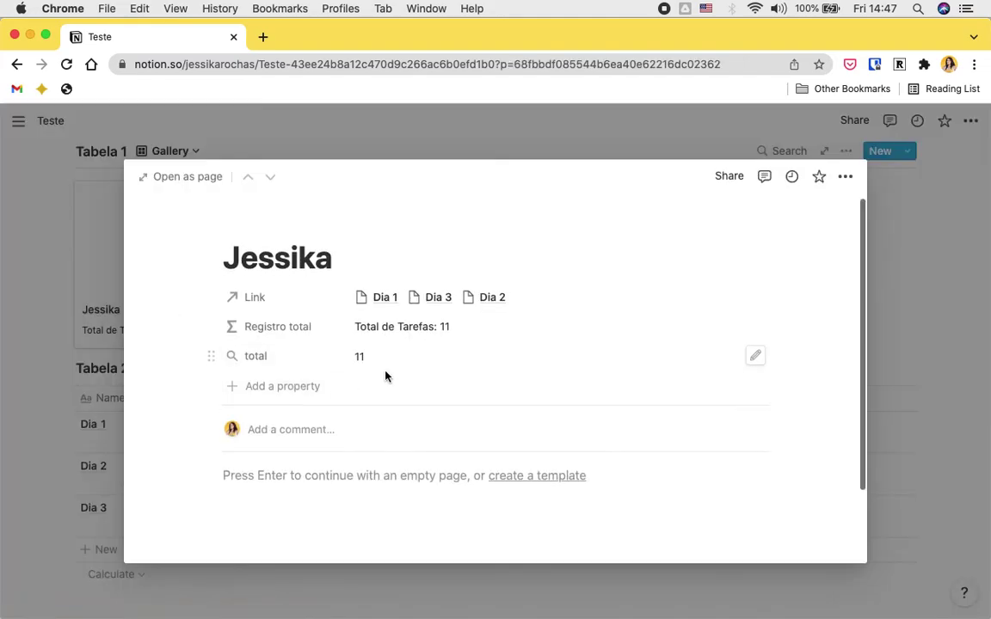
scroll(386, 376, down, 1)
click(397, 320)
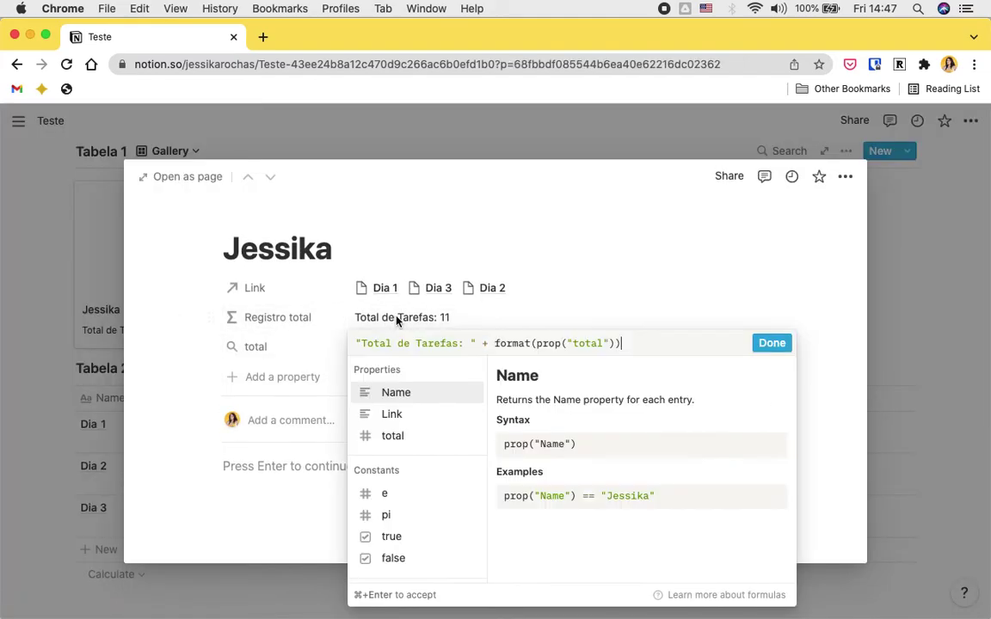
click(535, 239)
click(513, 153)
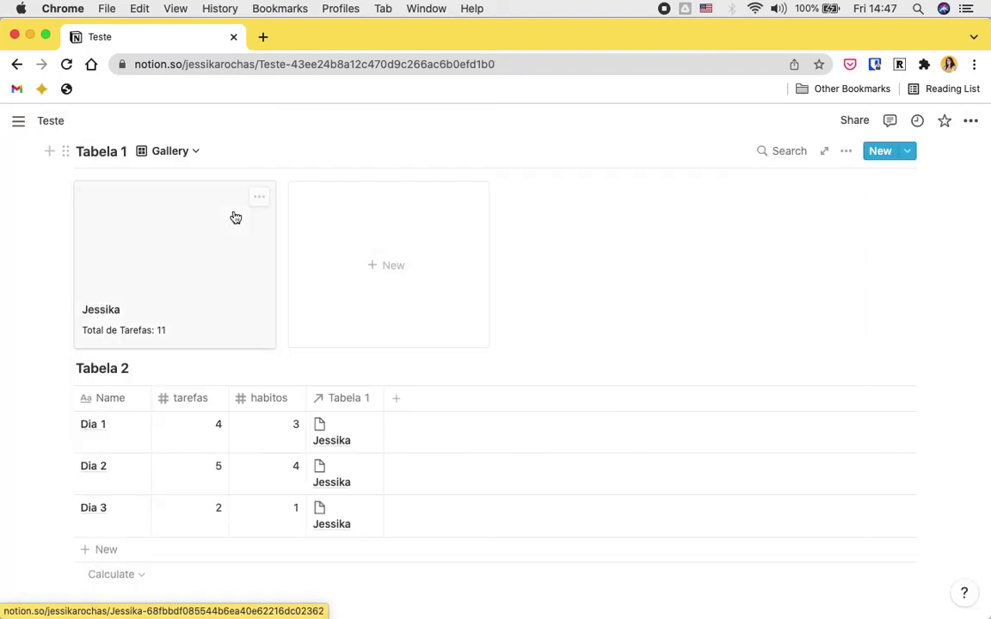
- Switch Tabela 1 to its Table view and add a Rollup property named habitos between total and Registro total
click(176, 152)
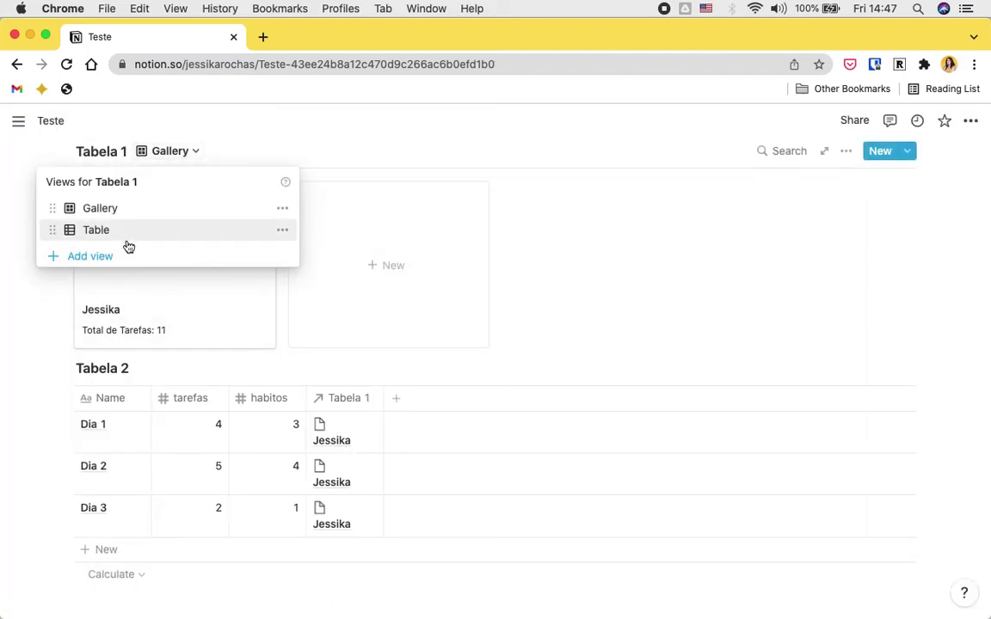
click(127, 243)
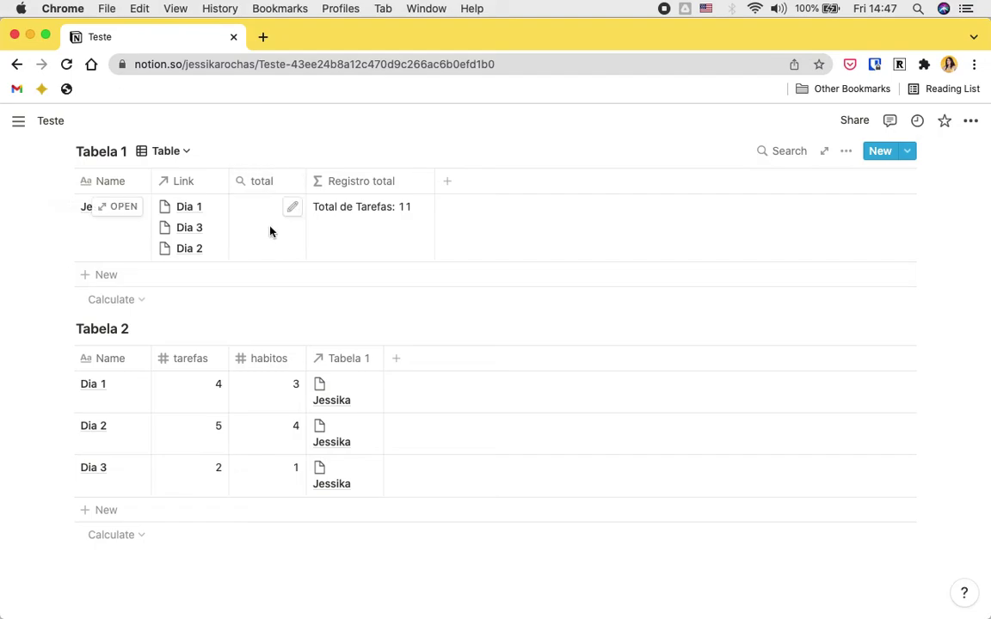
click(460, 177)
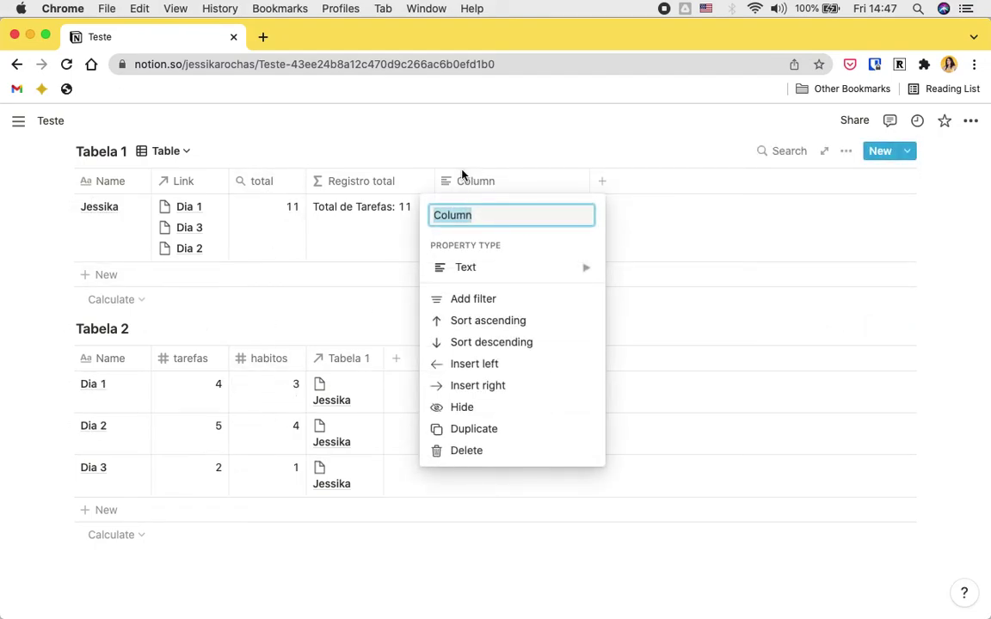
text(habitos)
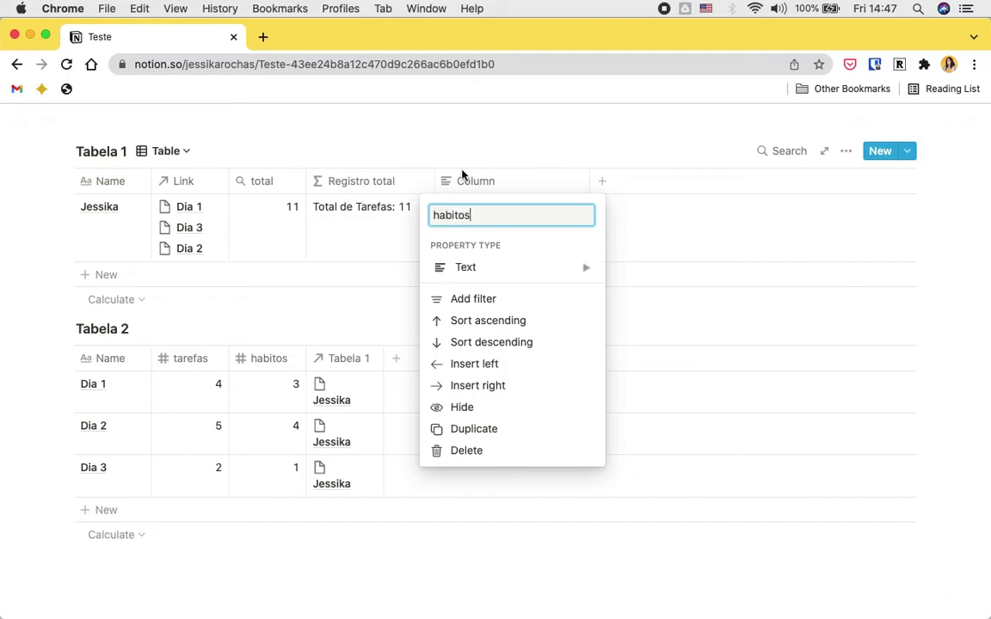
mouse_move(524, 277)
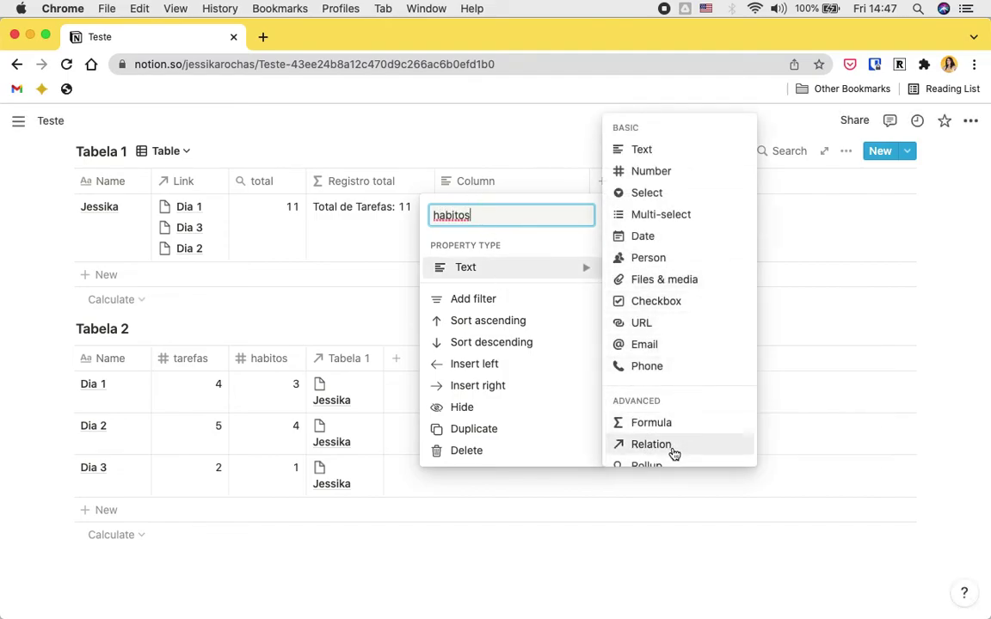
scroll(672, 460, down, 1)
key(Escape)
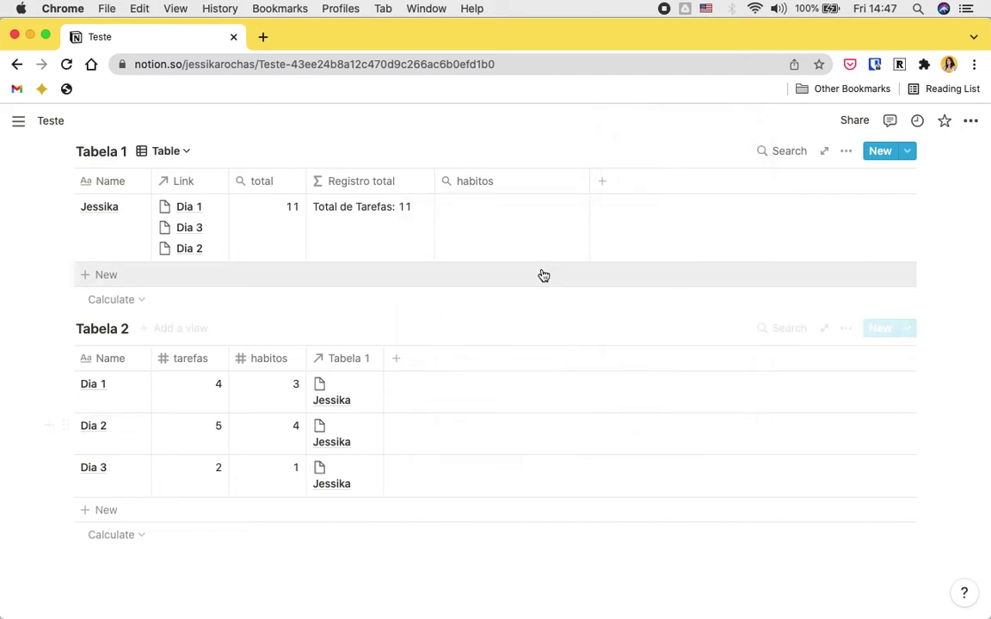
drag(514, 183, 387, 177)
drag(461, 180, 370, 177)
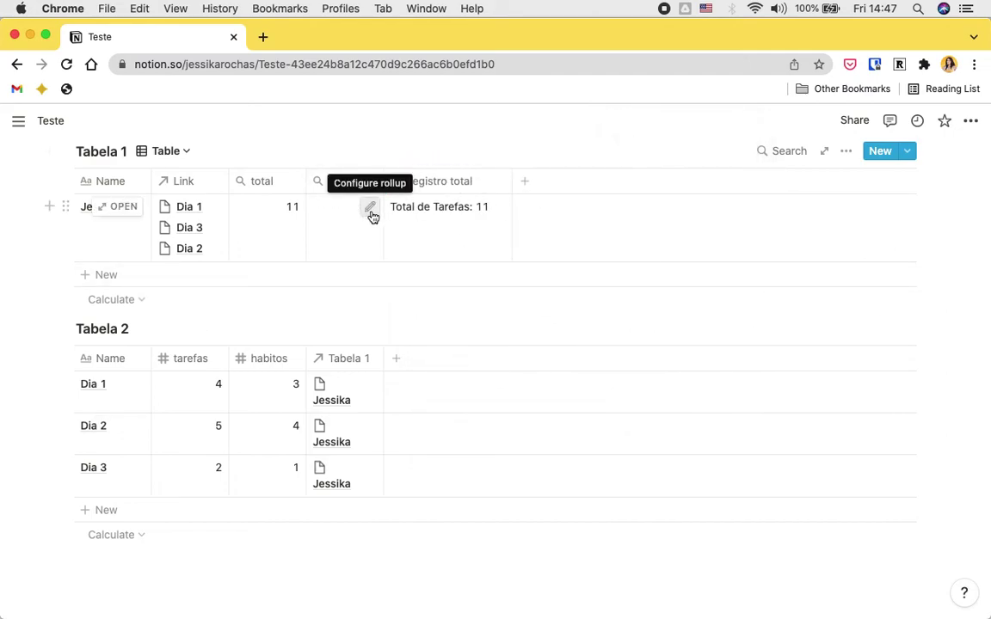
- Configure Tabela 1's habitos rollup with the relation Link, the property habitos and the calculation Count all
click(370, 210)
click(376, 308)
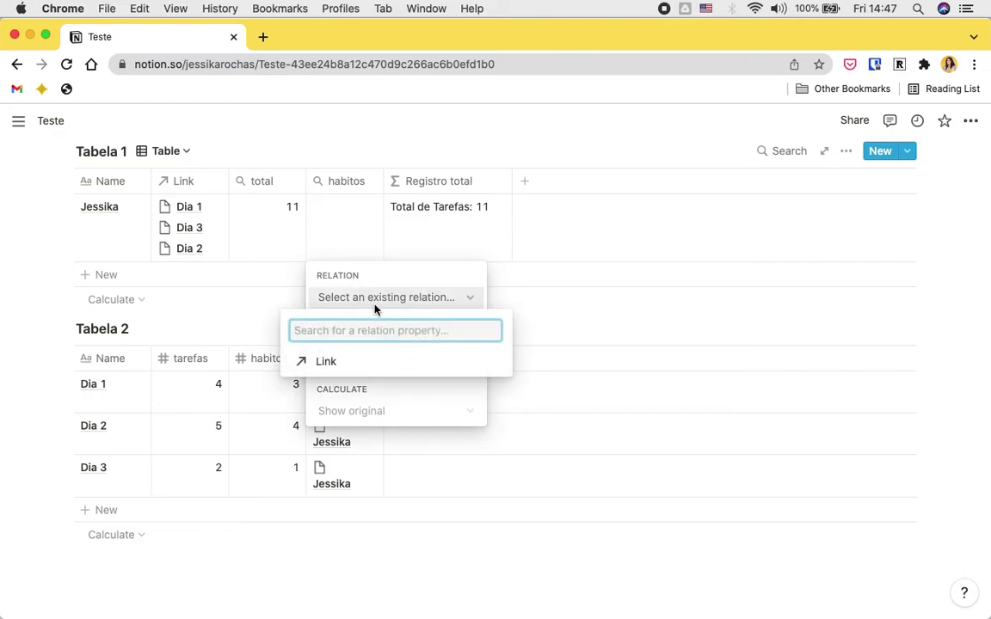
click(324, 365)
click(352, 363)
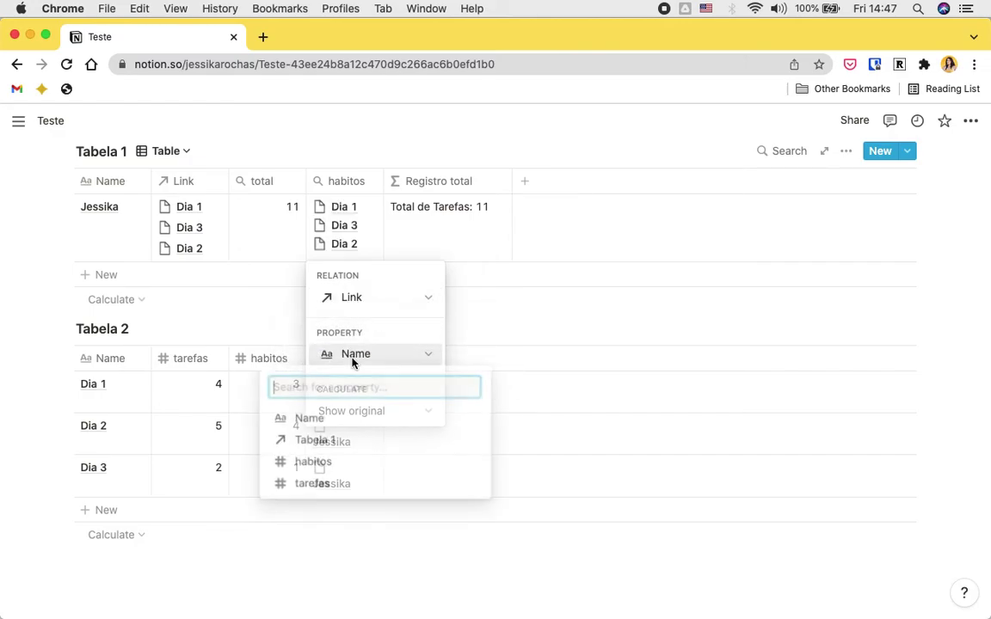
click(313, 462)
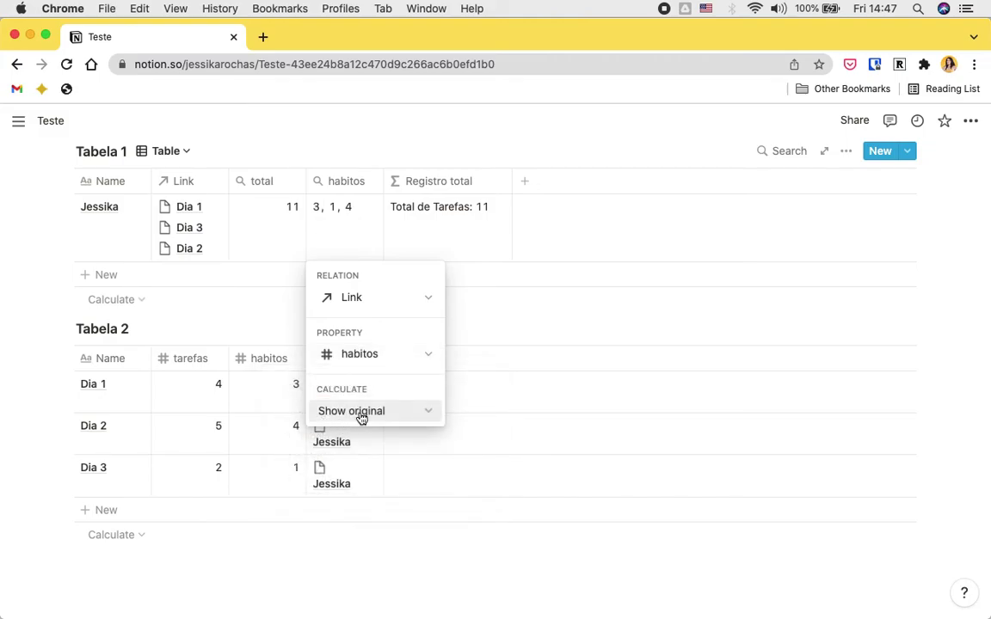
click(360, 416)
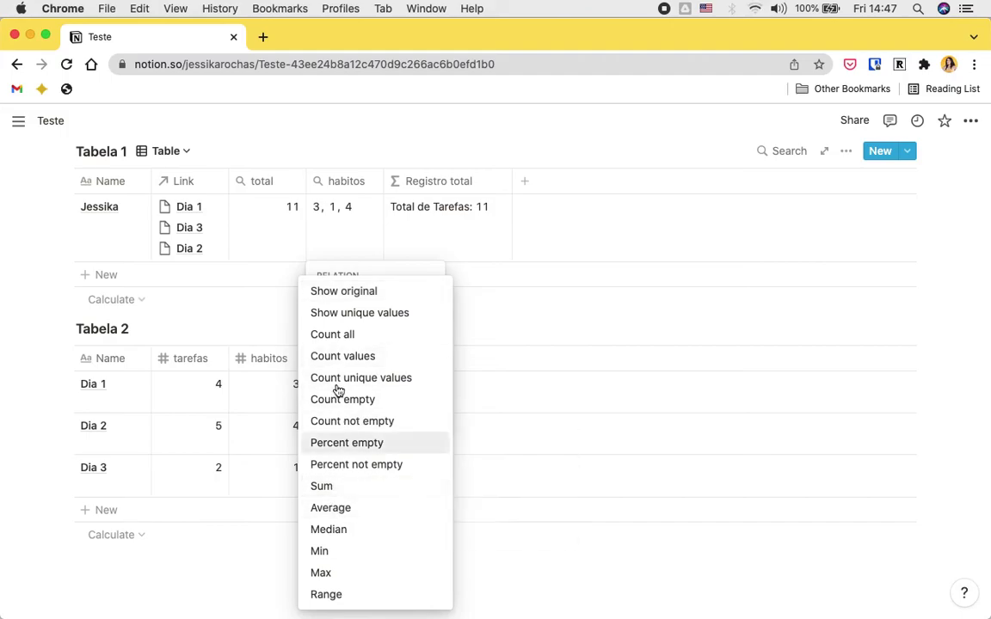
click(350, 338)
key(Escape)
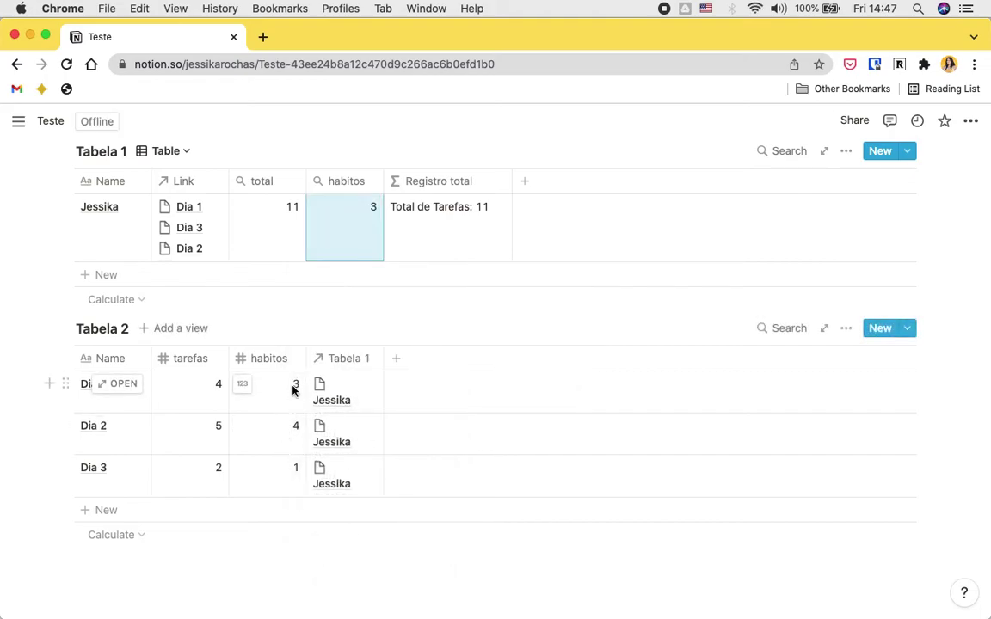
- Clear the habitos value of Dia 3 in Tabela 2
click(288, 472)
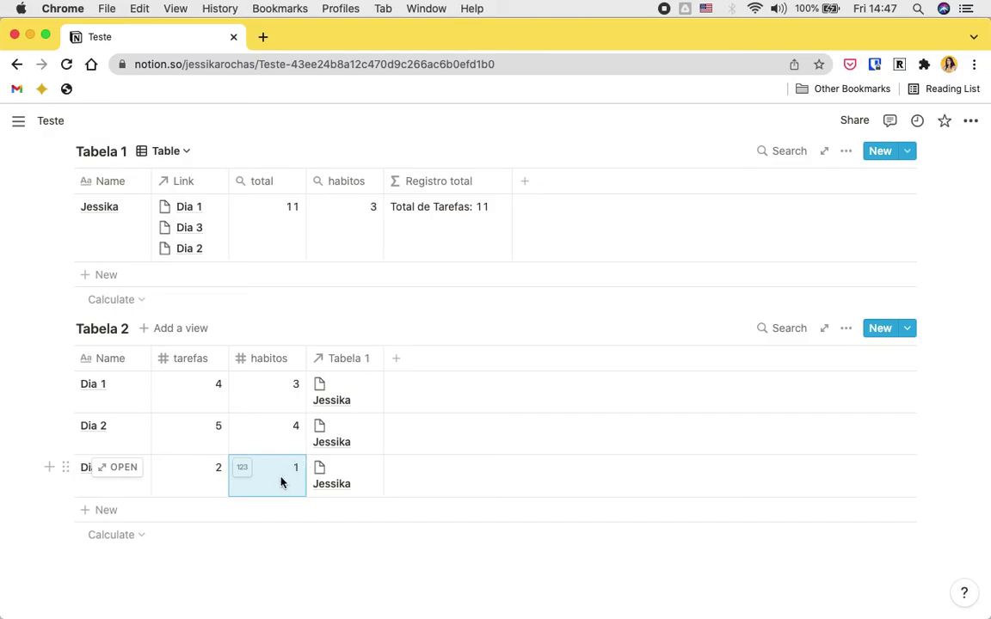
click(321, 310)
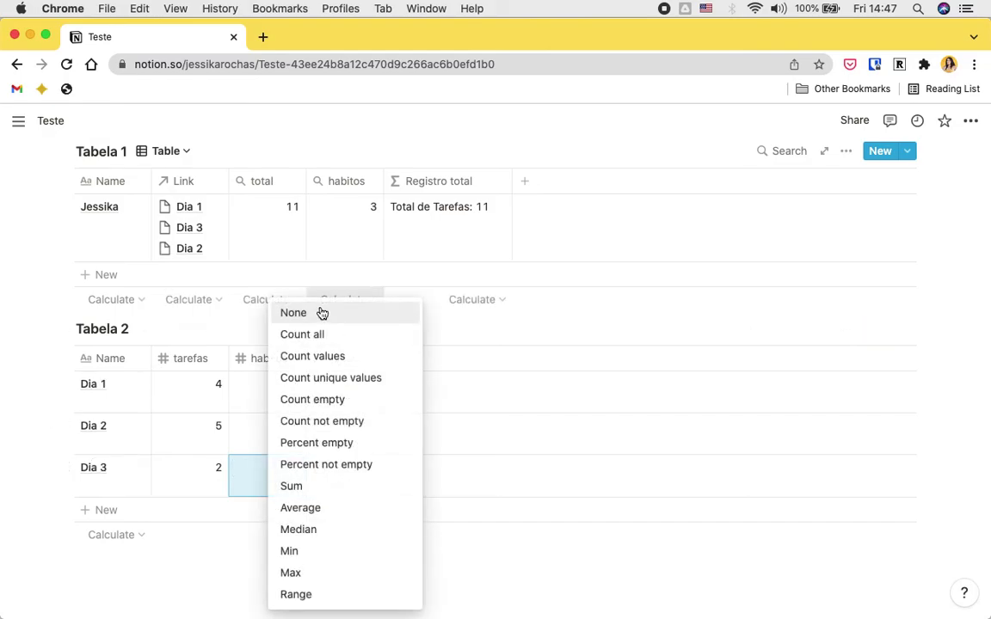
click(226, 327)
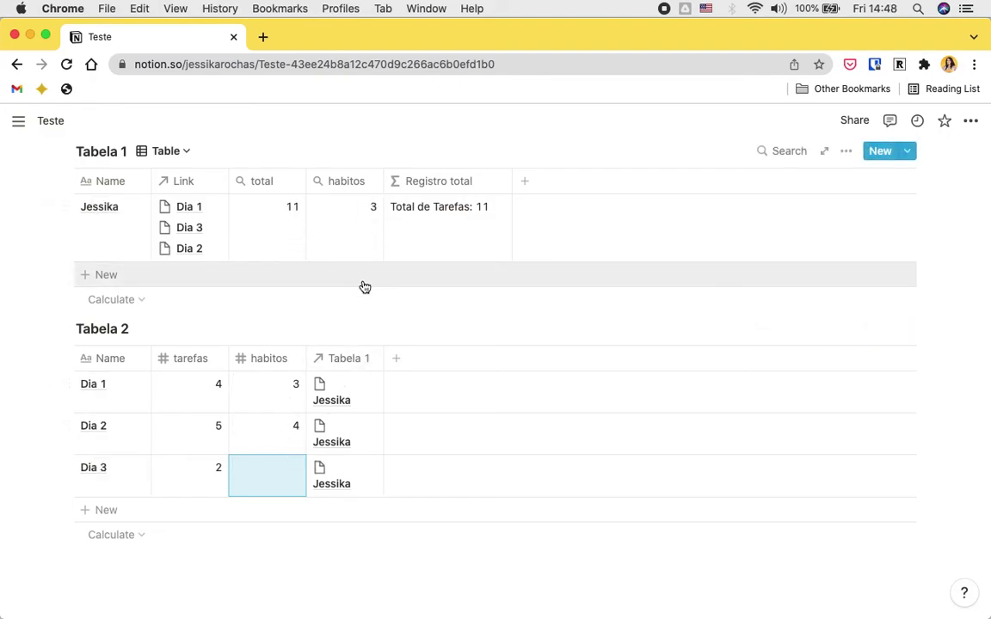
- Set the calculation of Tabela 1's habitos rollup to Count not empty
click(374, 201)
click(370, 206)
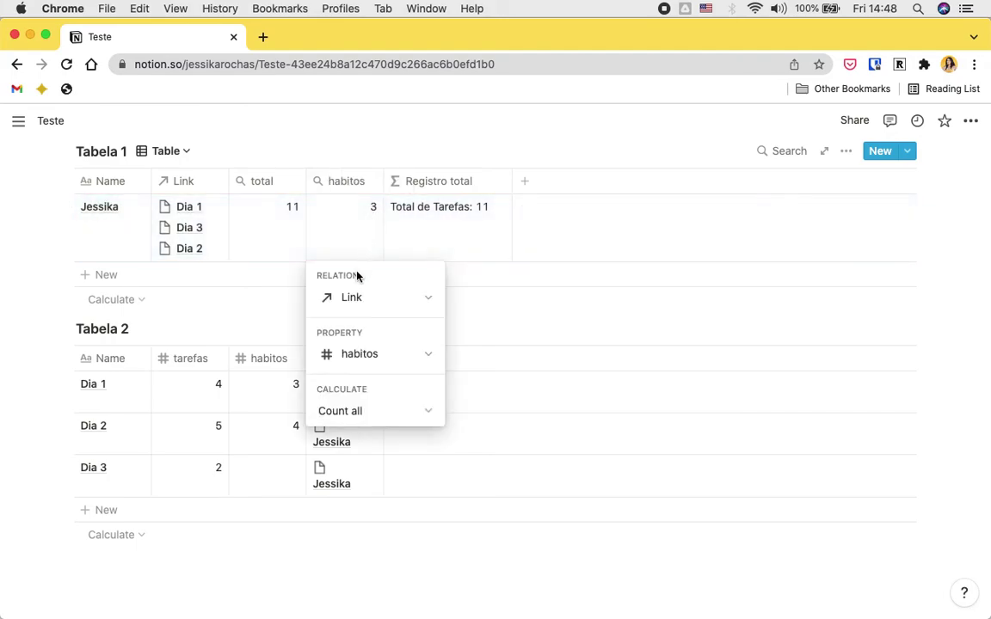
click(391, 413)
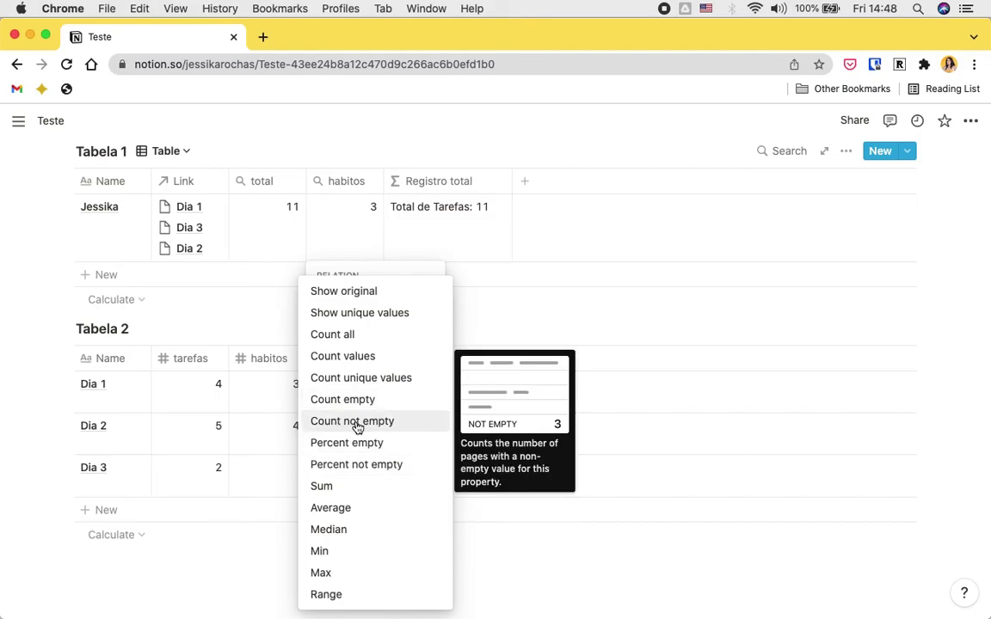
click(366, 423)
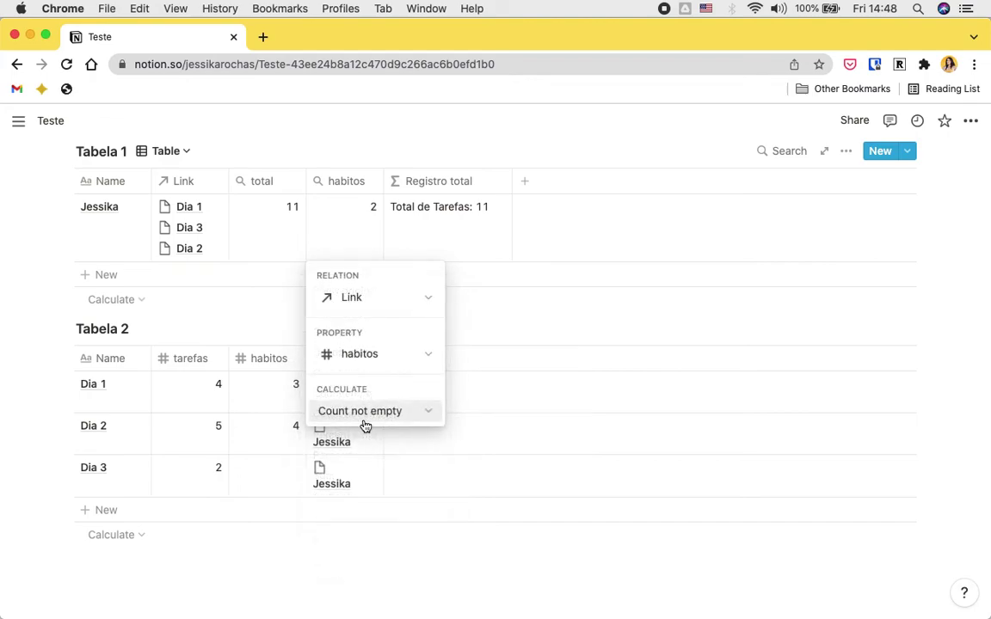
key(Escape)
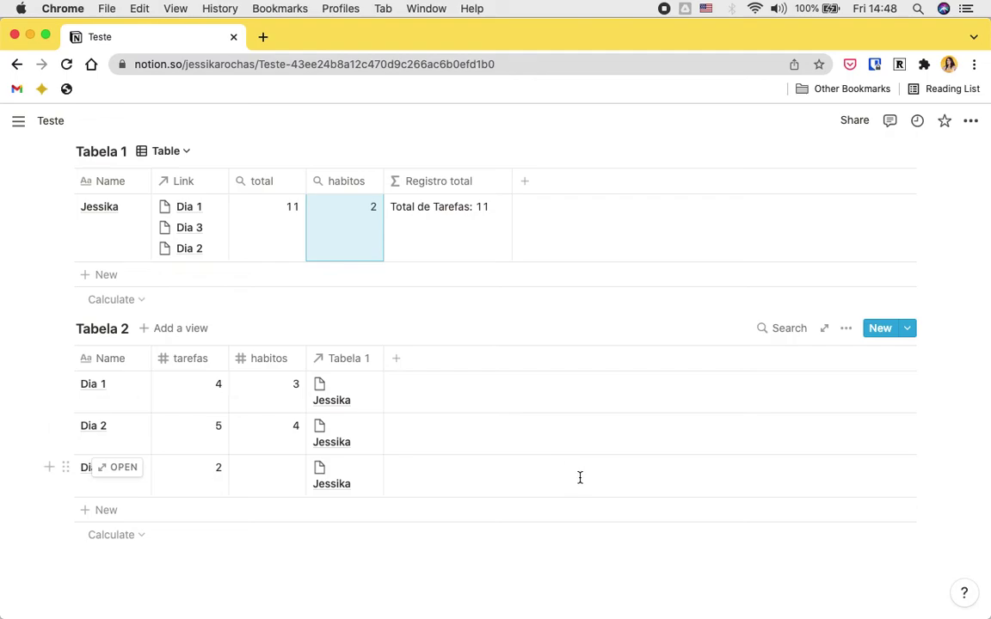
- Duplicate Tabela 1's Registro total formula property and rename the copy as Total Habitos
click(472, 185)
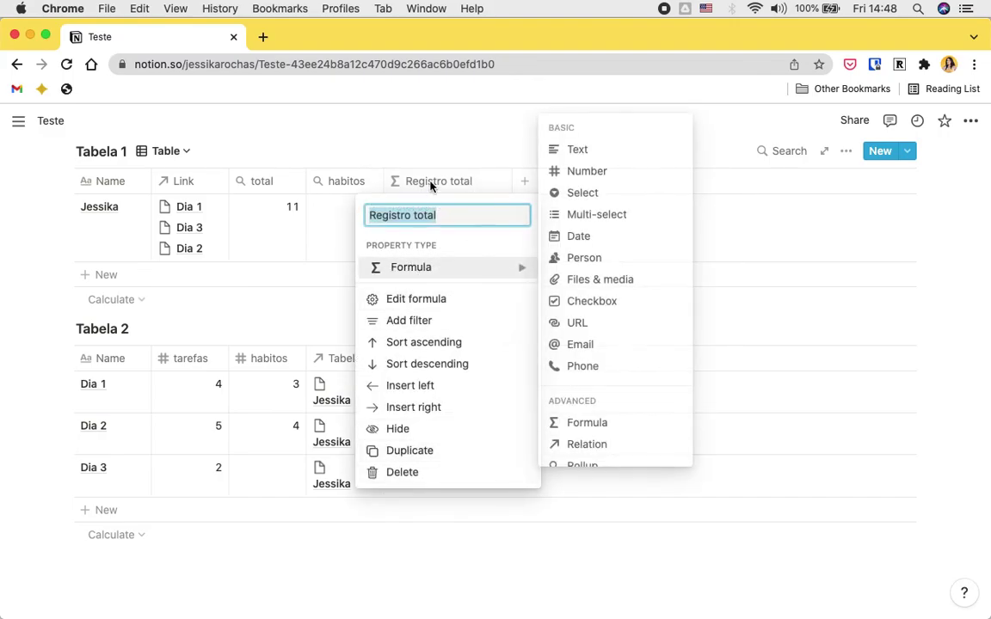
click(401, 451)
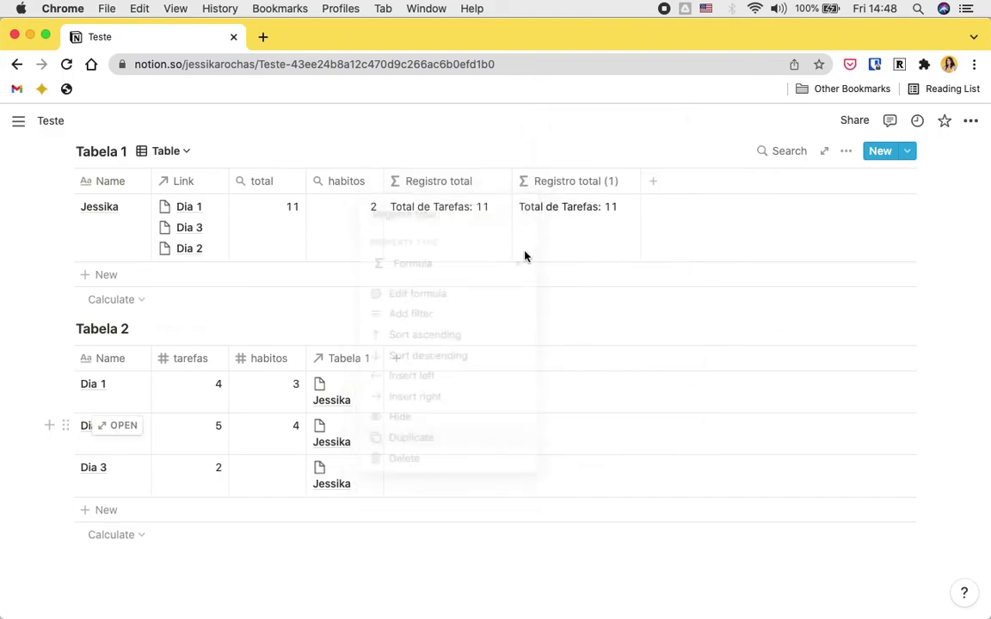
click(588, 181)
text(Total Hab)
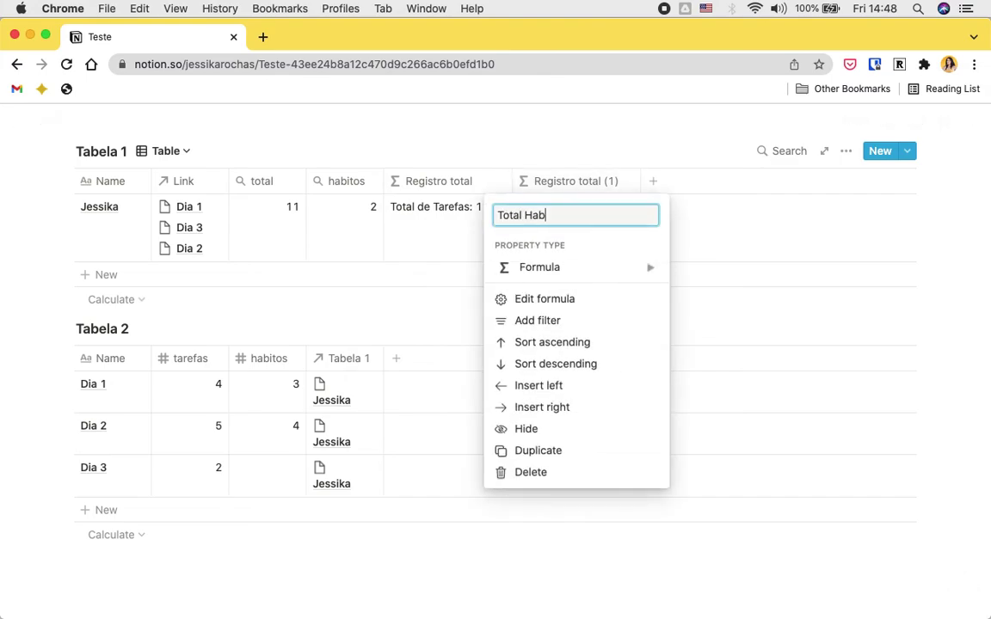
key(Return)
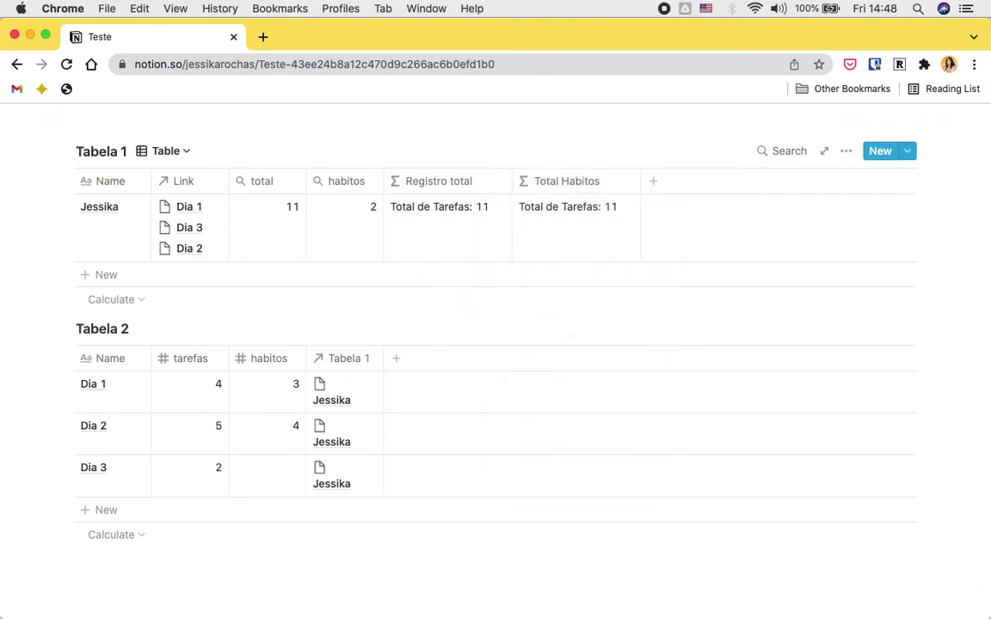
- Change the Total Habitos formula to "Dias de habitos: " + format(prop("habitos"))
click(584, 241)
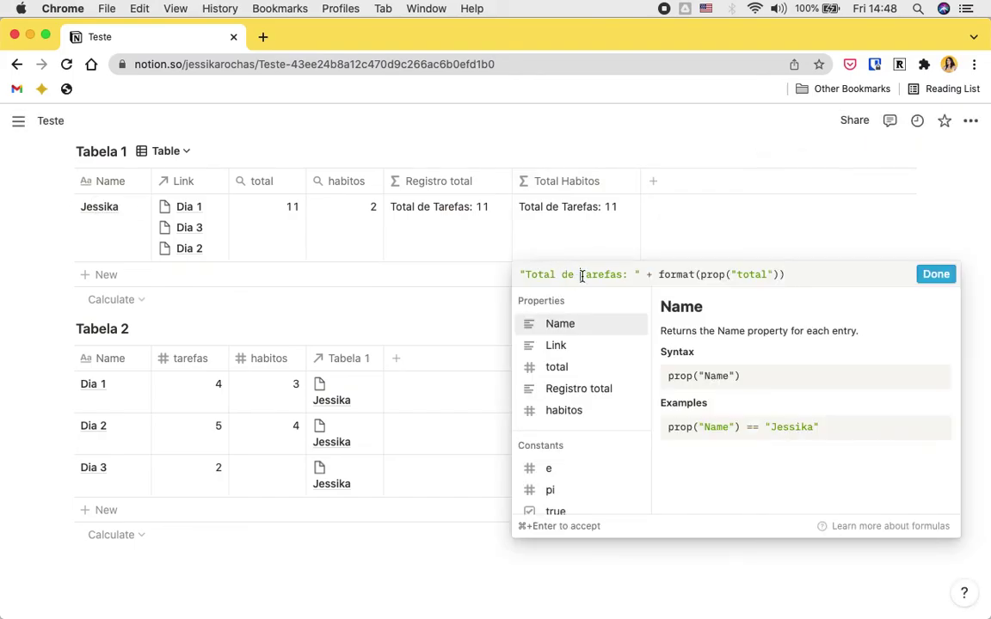
drag(525, 274, 623, 275)
text(Dias de g)
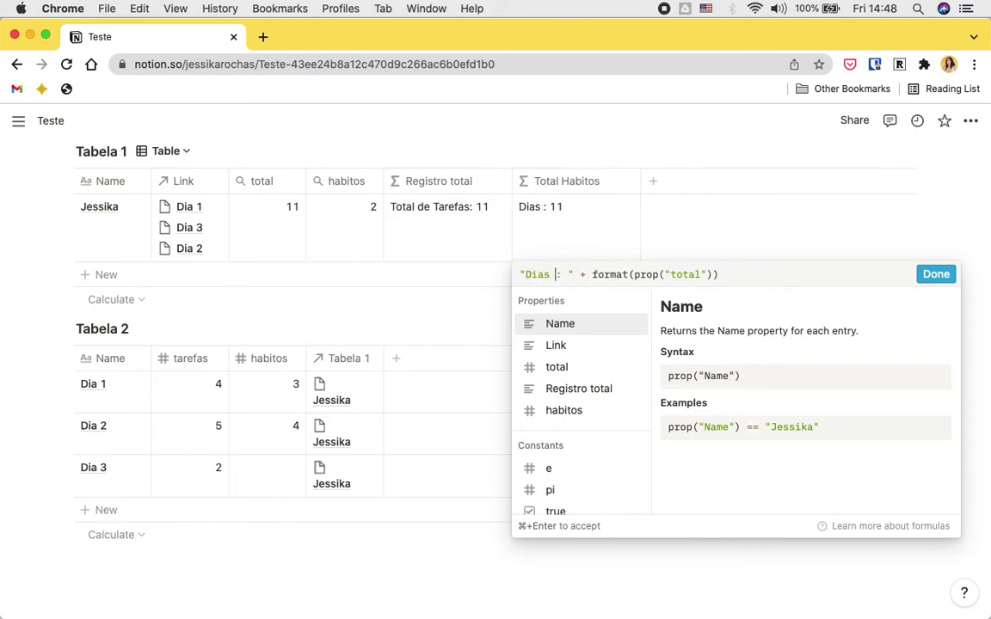
key(BackSpace)
text(habito)
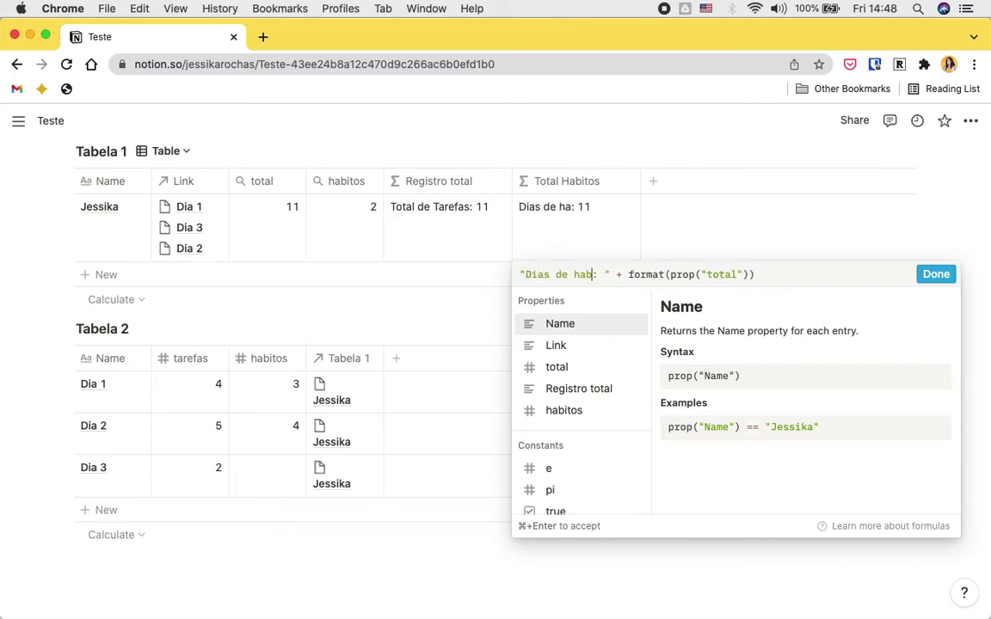
text(s)
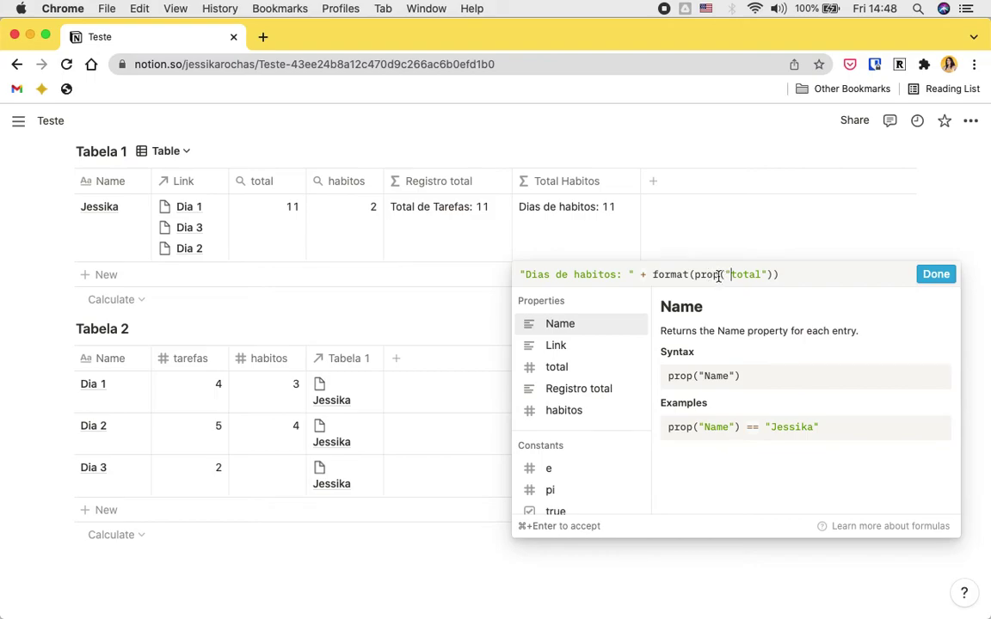
double_click(763, 275)
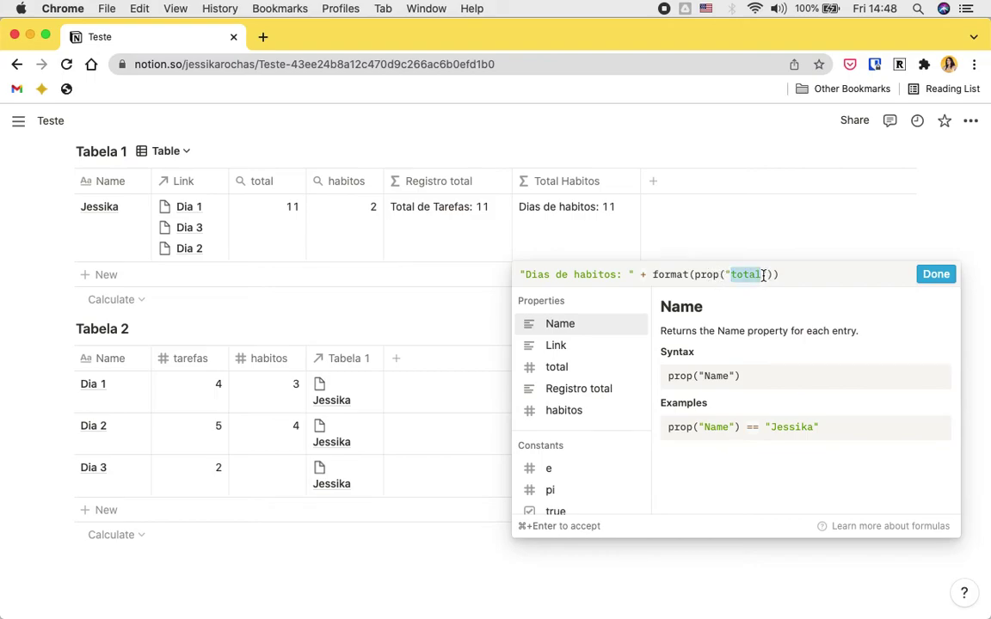
text(habitos)
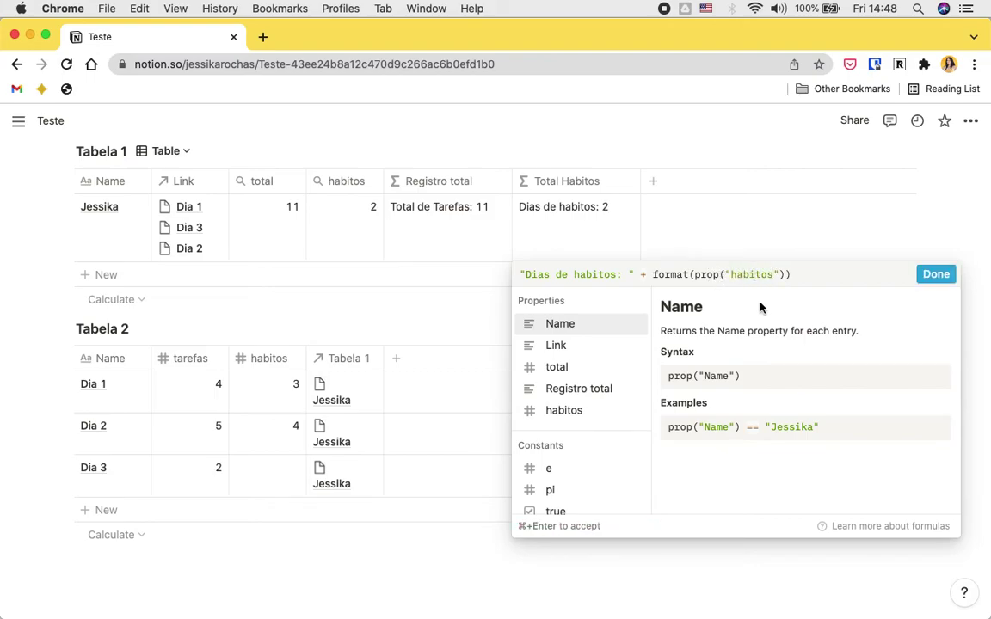
click(936, 274)
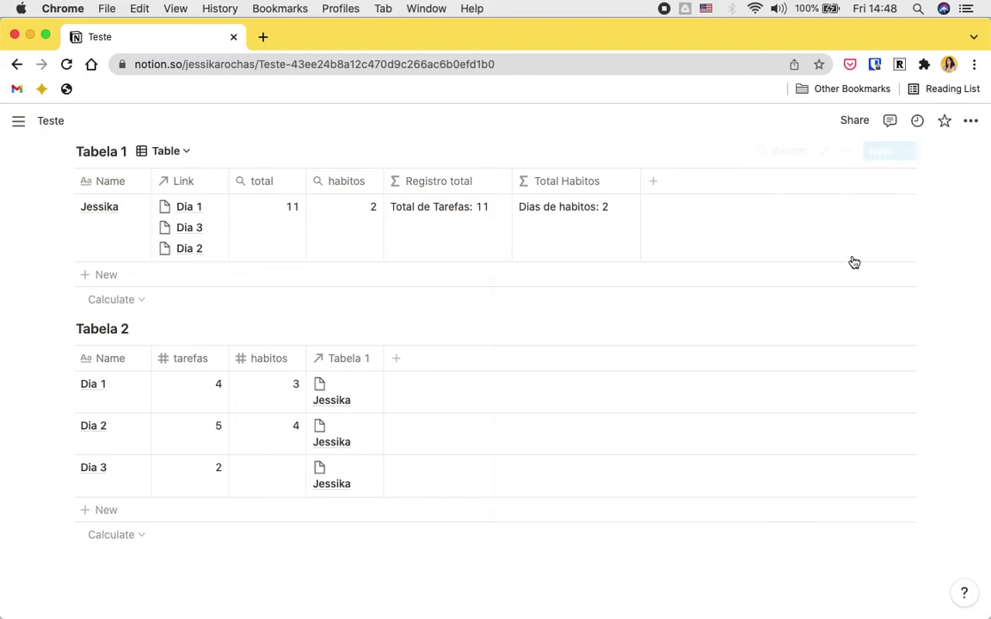
click(847, 150)
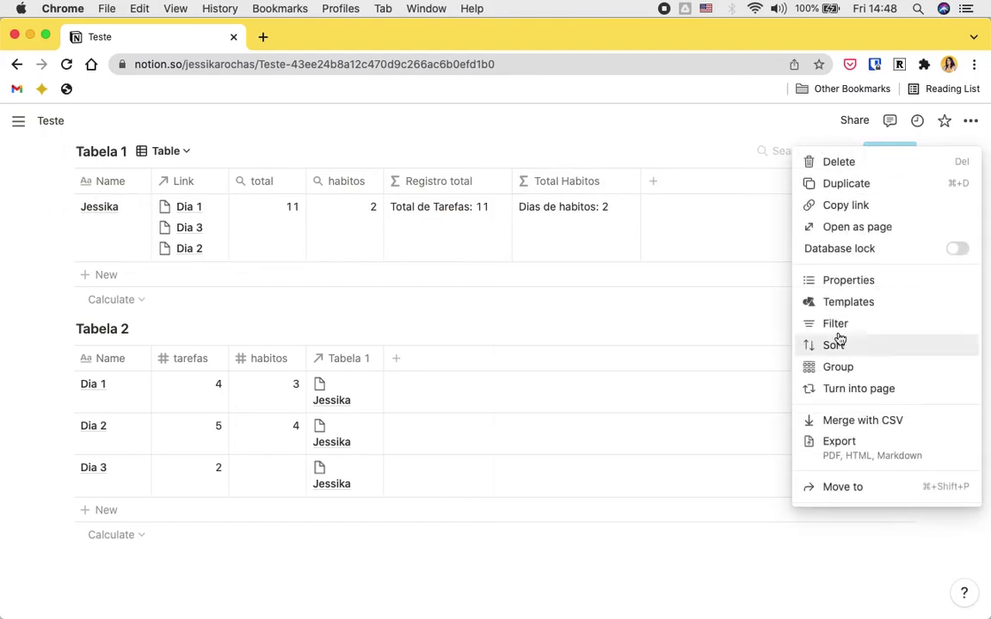
click(845, 281)
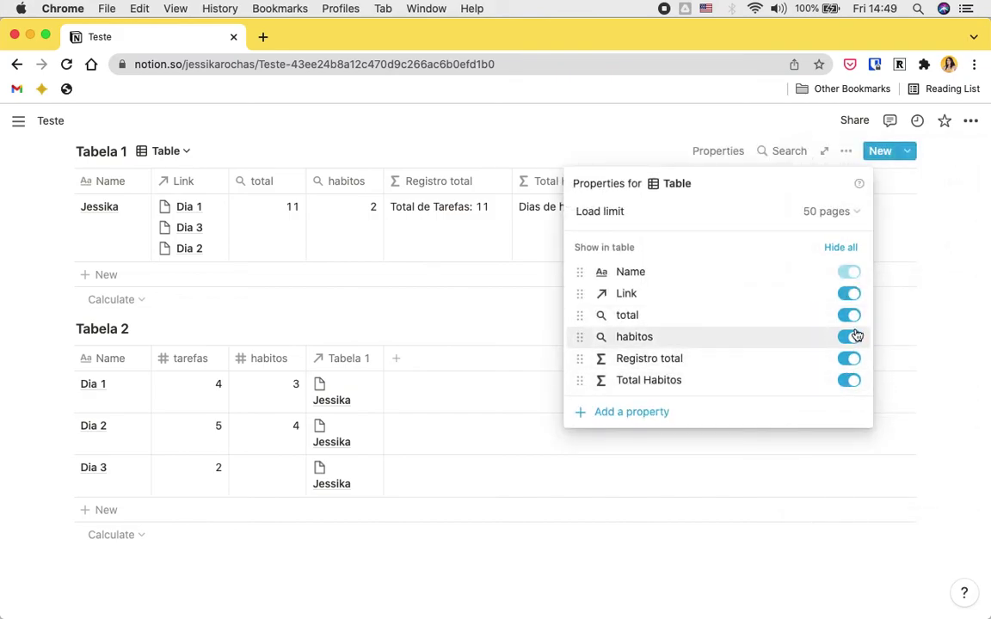
click(236, 128)
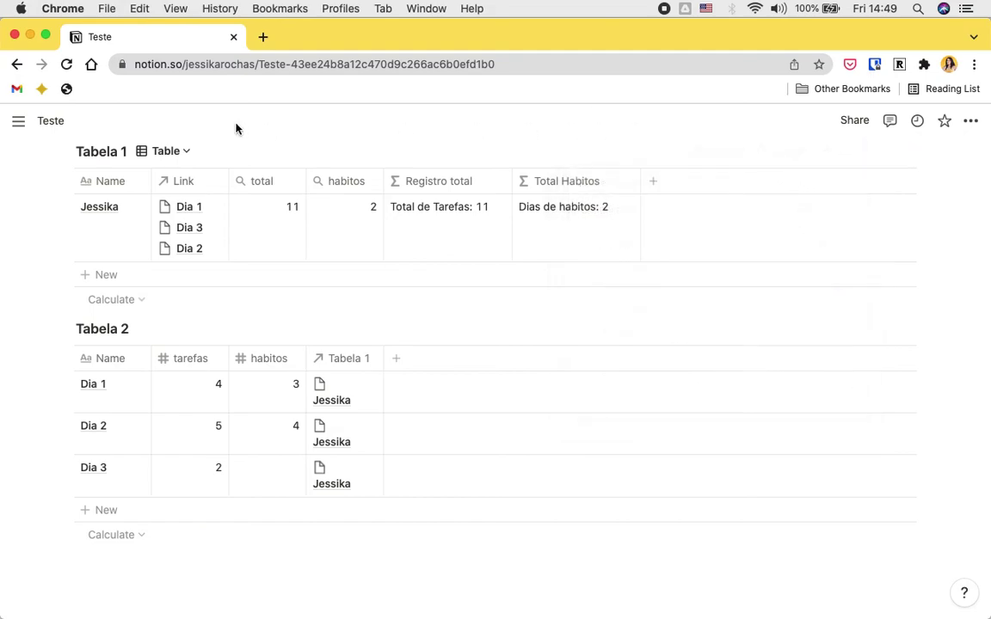
- Switch Tabela 1 to its Gallery view and show the Total Habitos property on the cards
click(177, 151)
click(121, 215)
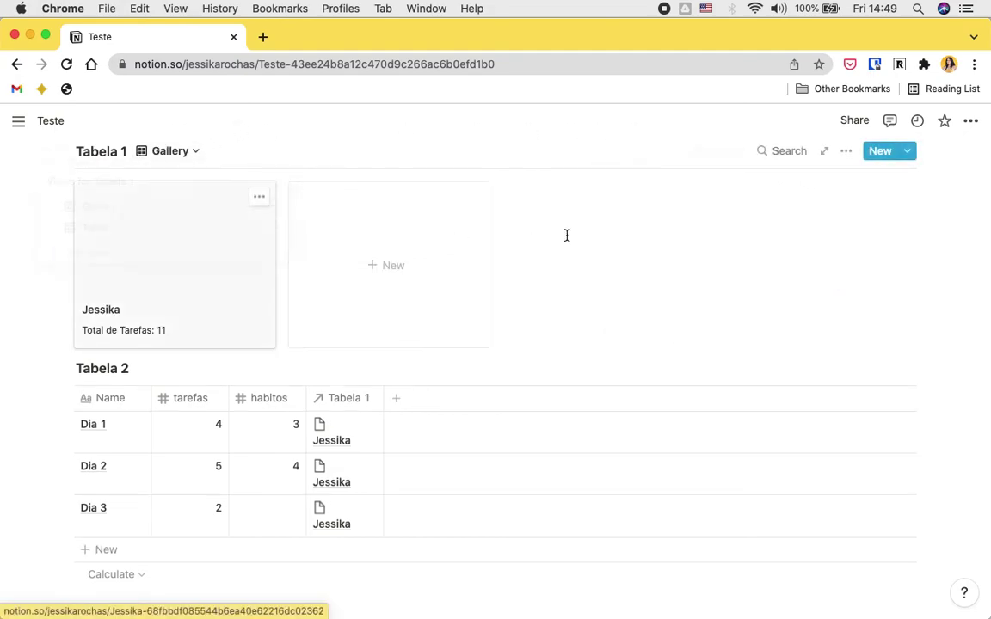
click(845, 154)
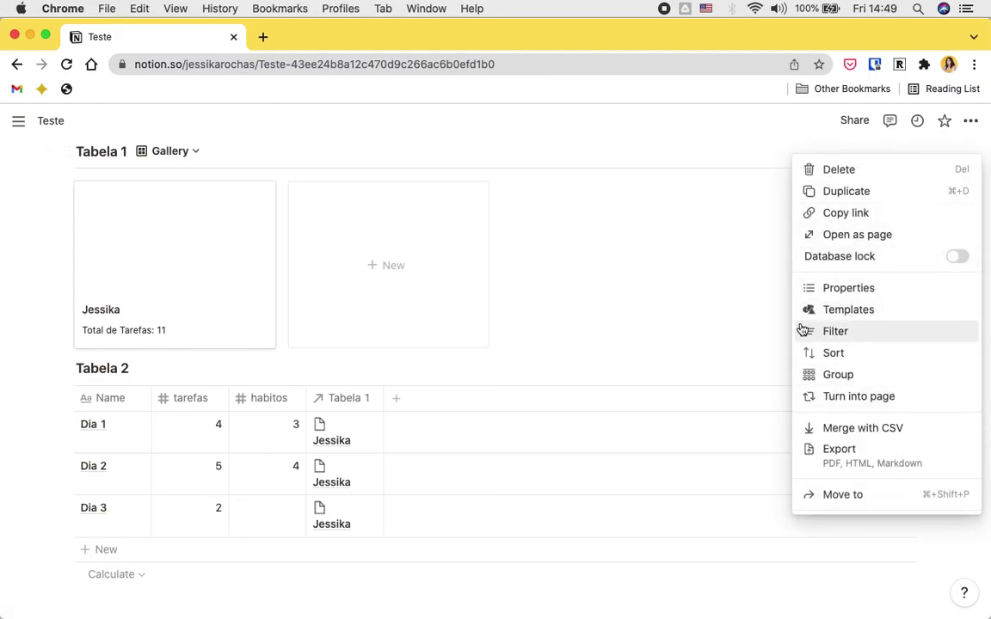
click(864, 291)
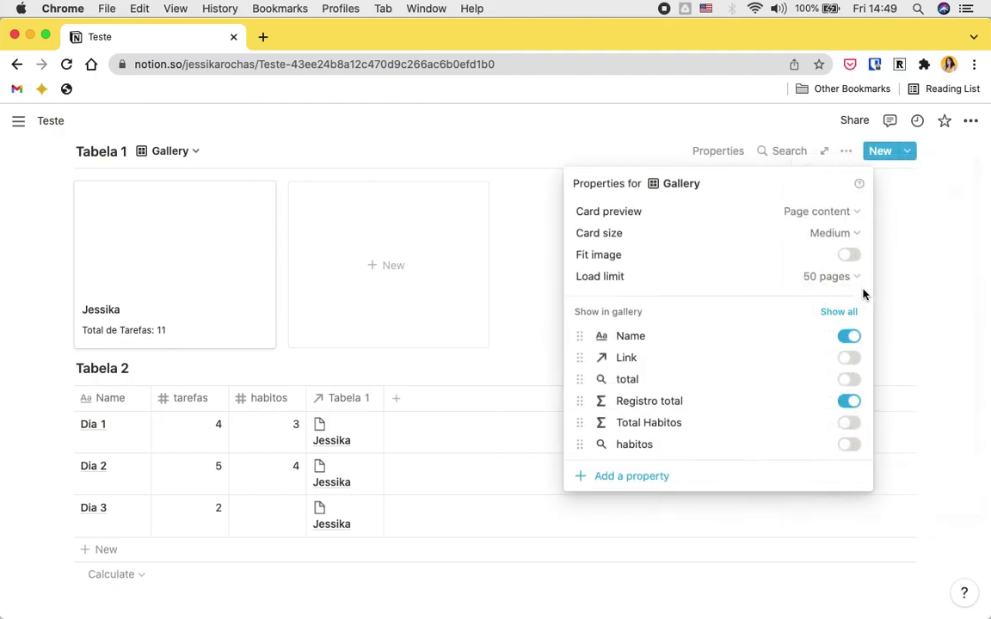
click(849, 425)
click(432, 118)
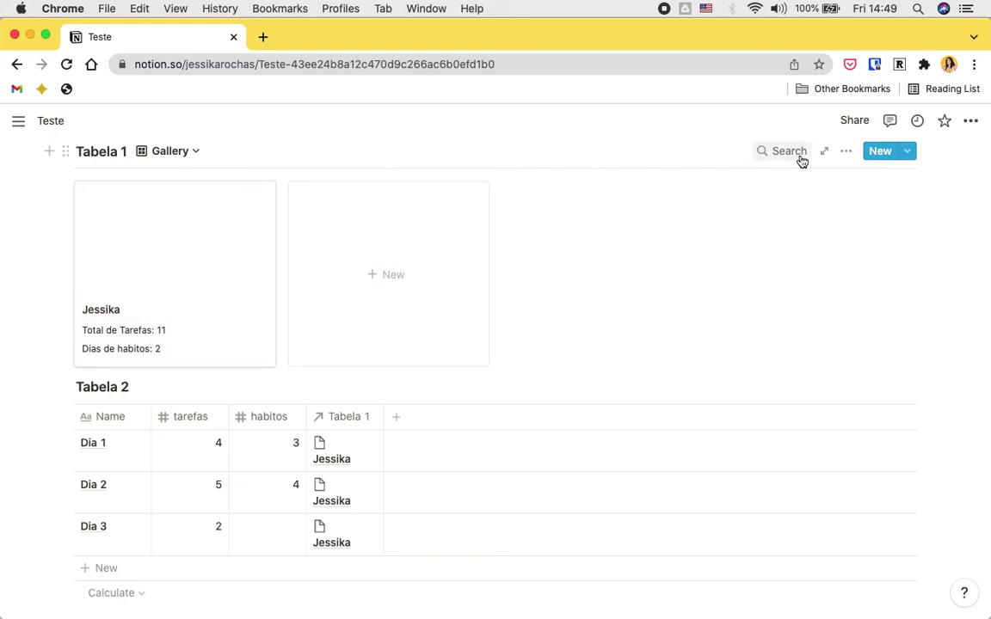
- Set the card preview of Tabela 1's gallery to None
click(844, 154)
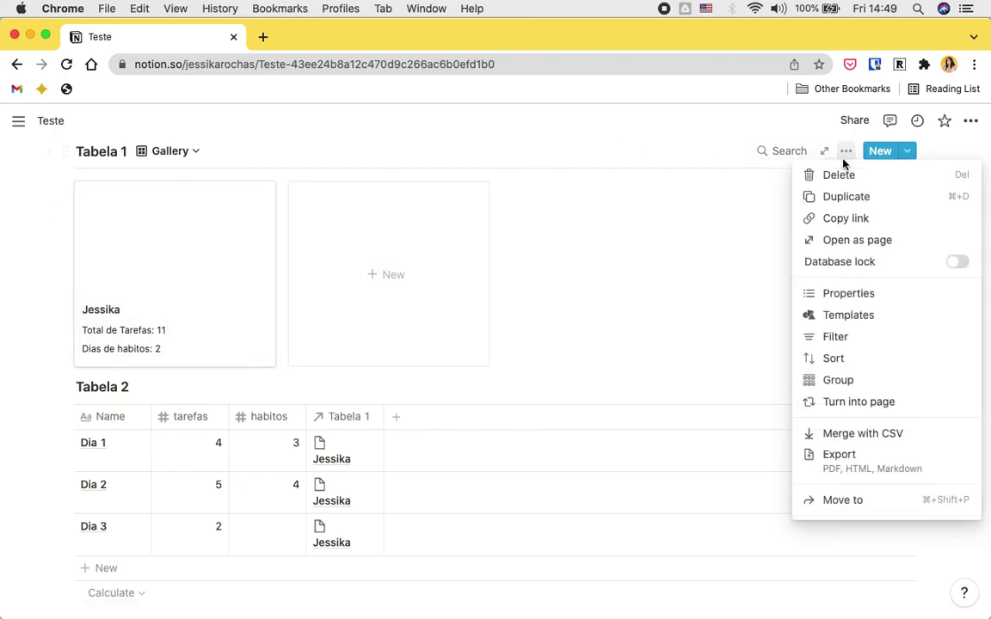
click(856, 294)
click(827, 214)
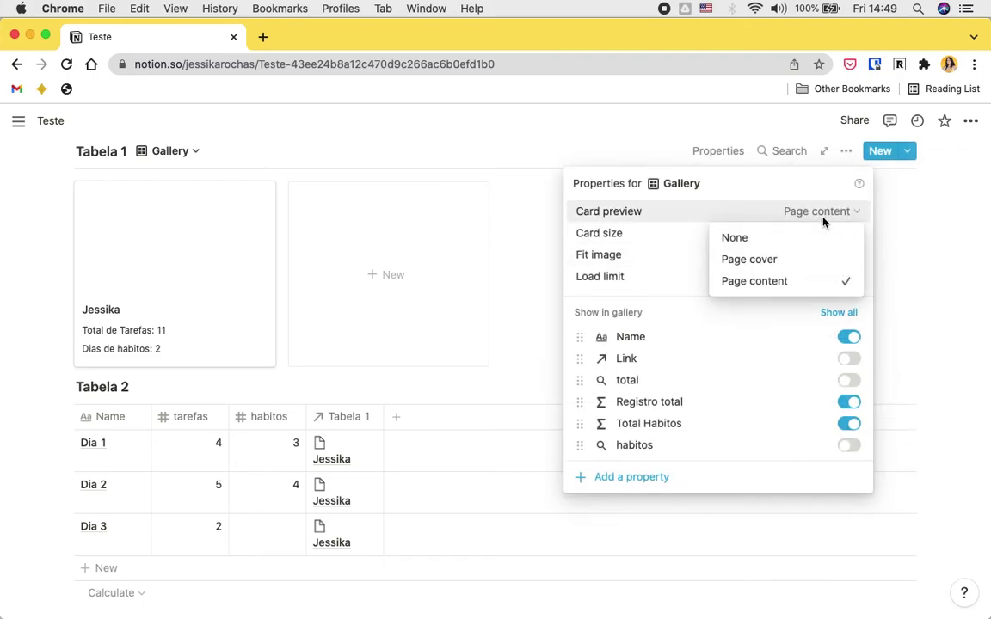
click(733, 239)
click(591, 128)
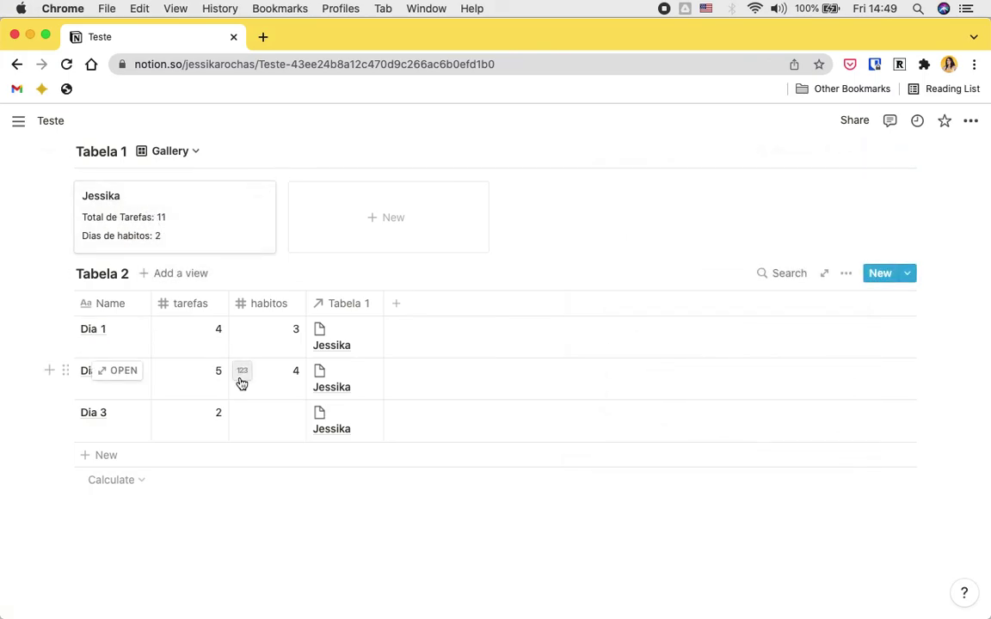
- Widen the Tabela 1 relation column in Tabela 2 and set the habitos value of Dia 3 to 2
drag(383, 307, 433, 300)
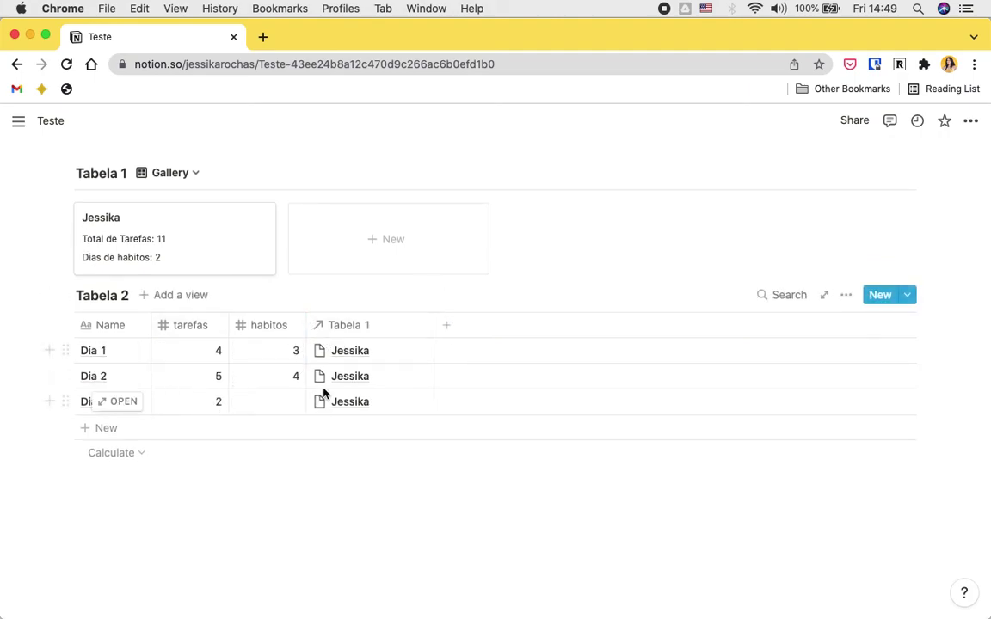
click(284, 408)
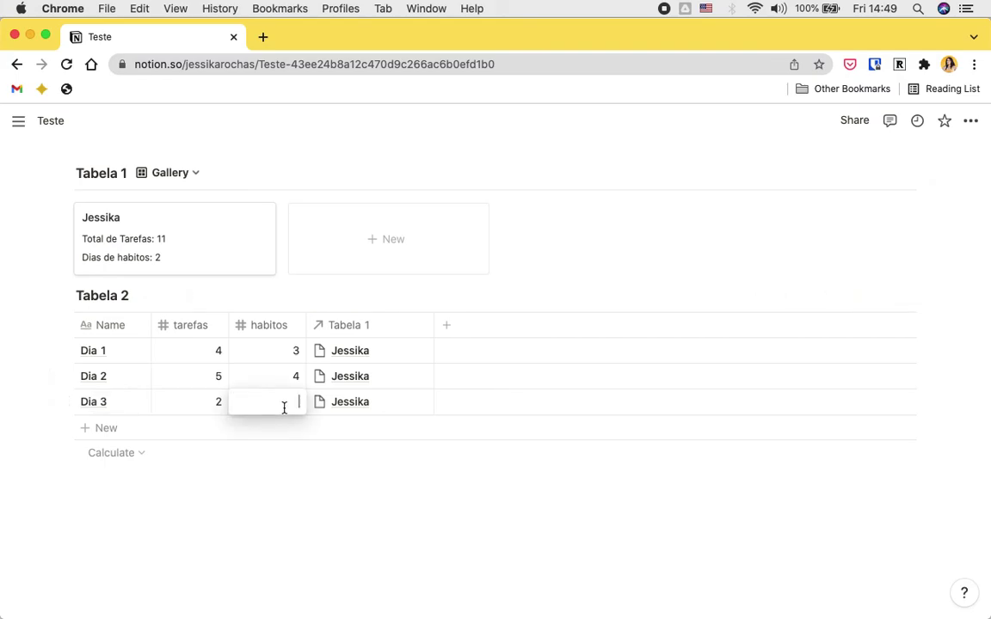
text(2)
key(Return)
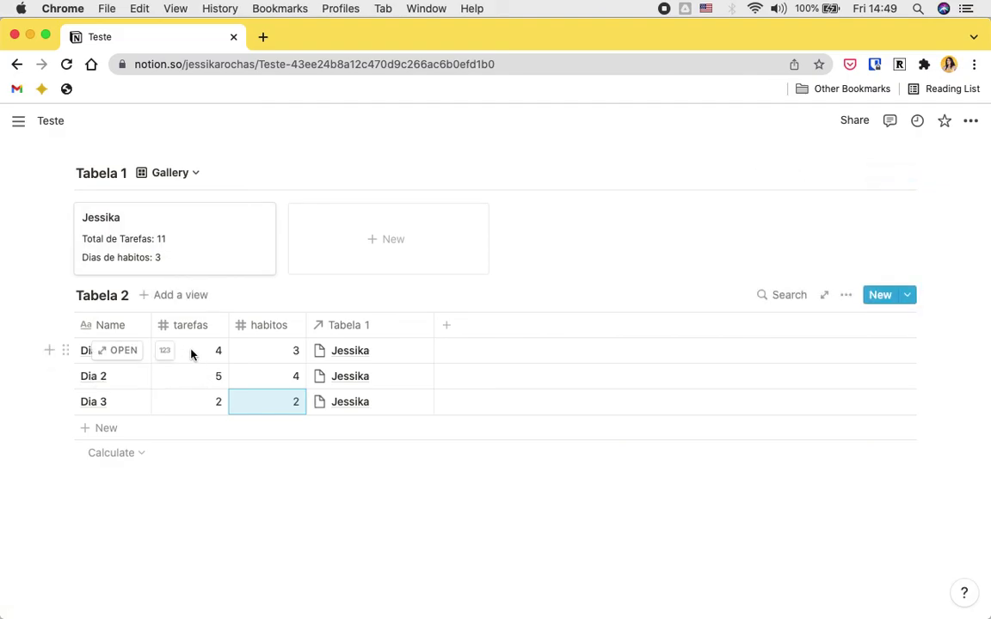
- Set the tarefas value of Dia 1 in Tabela 2 to 10
click(218, 354)
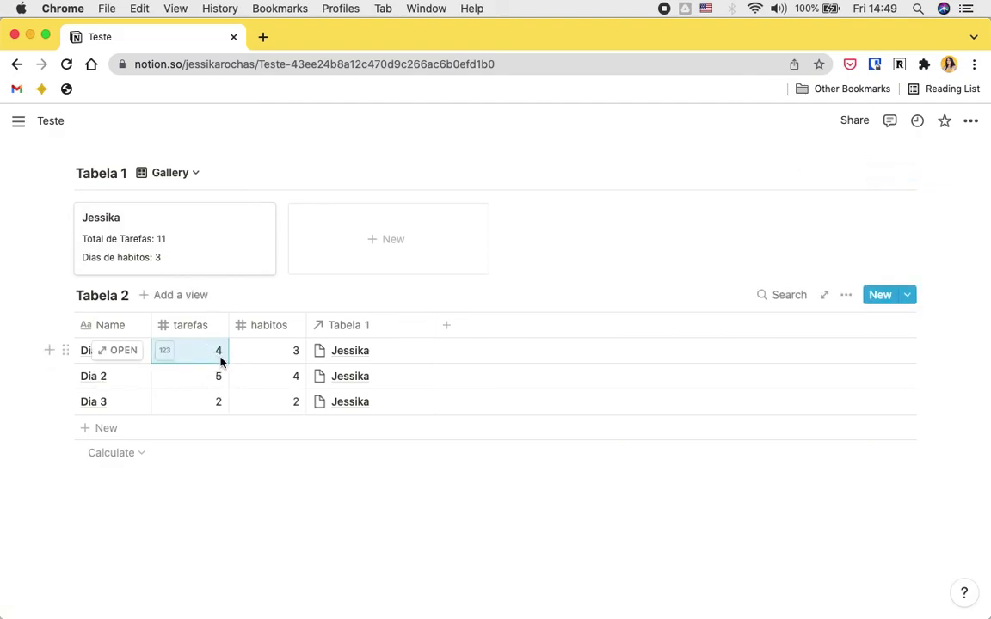
text(10)
key(Return)
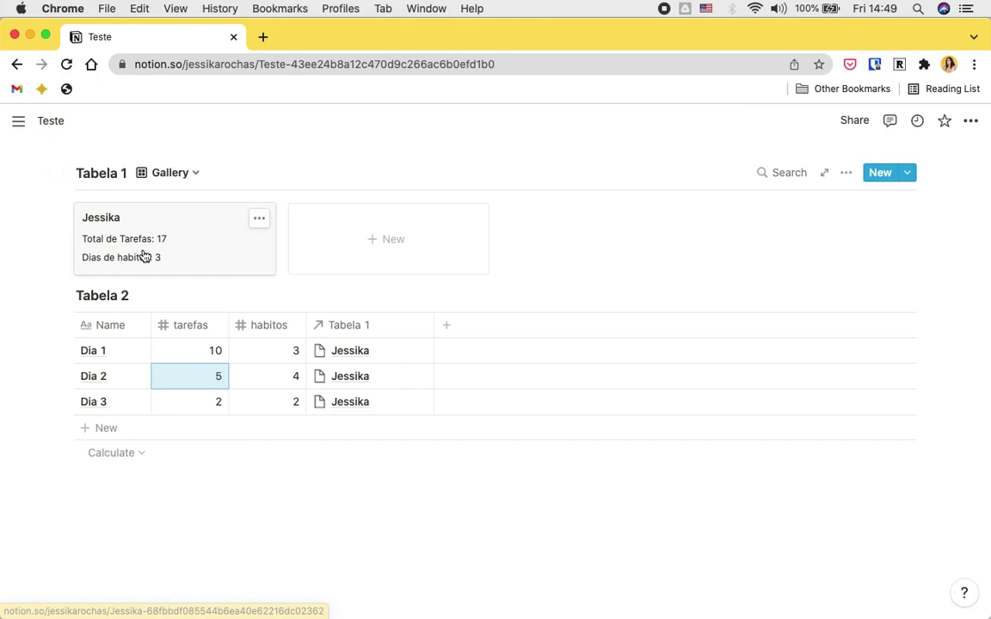